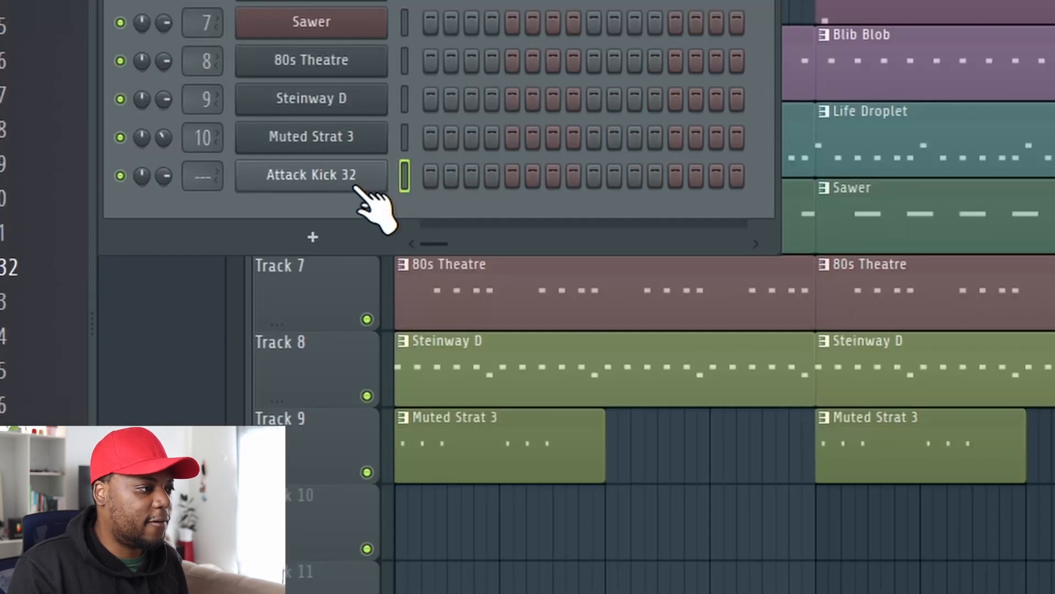
Step: Fill the Attack Kick 32 channel on every 4 steps, paint Pattern 11 along Track 10, and play it back
{"action": "right_click", "coordinate": [549, 412]}
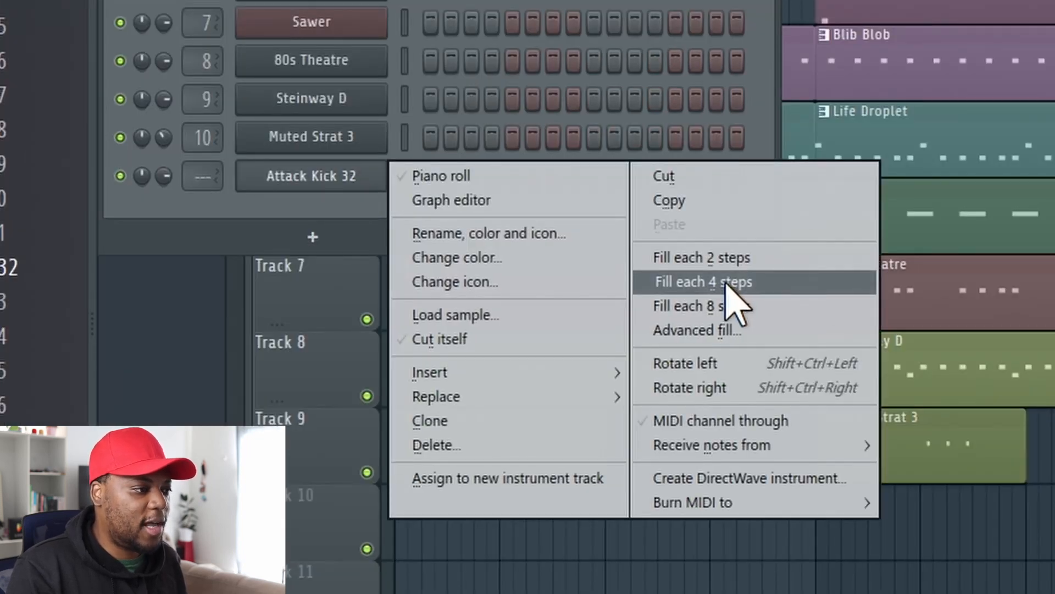
{"action": "left_click", "coordinate": [725, 284]}
{"action": "left_click_drag", "start_coordinate": [404, 523], "coordinate": [1053, 524]}
{"action": "key", "text": "space"}
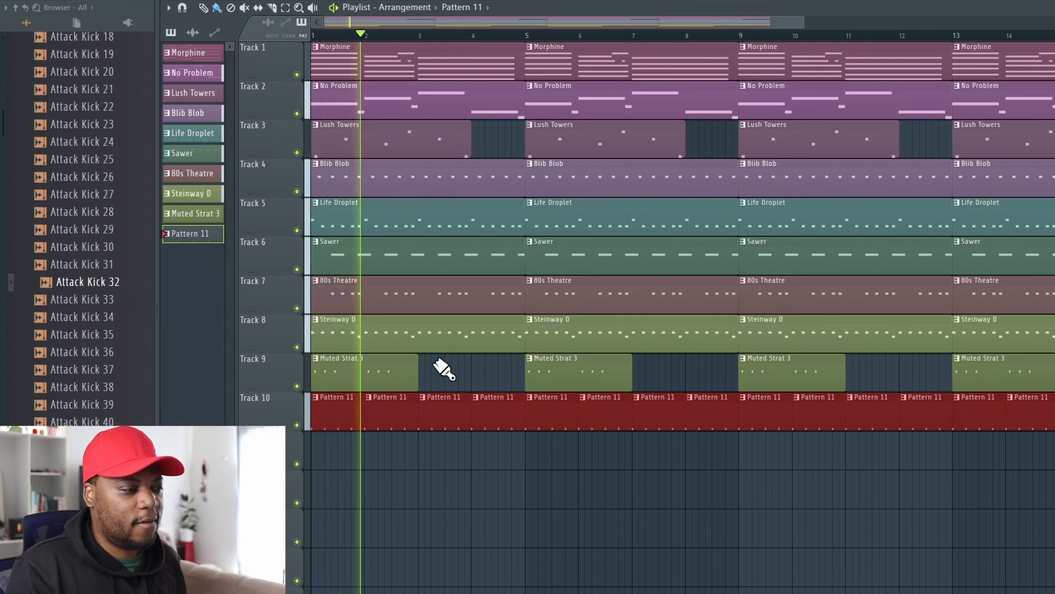
{"action": "key", "text": "space"}
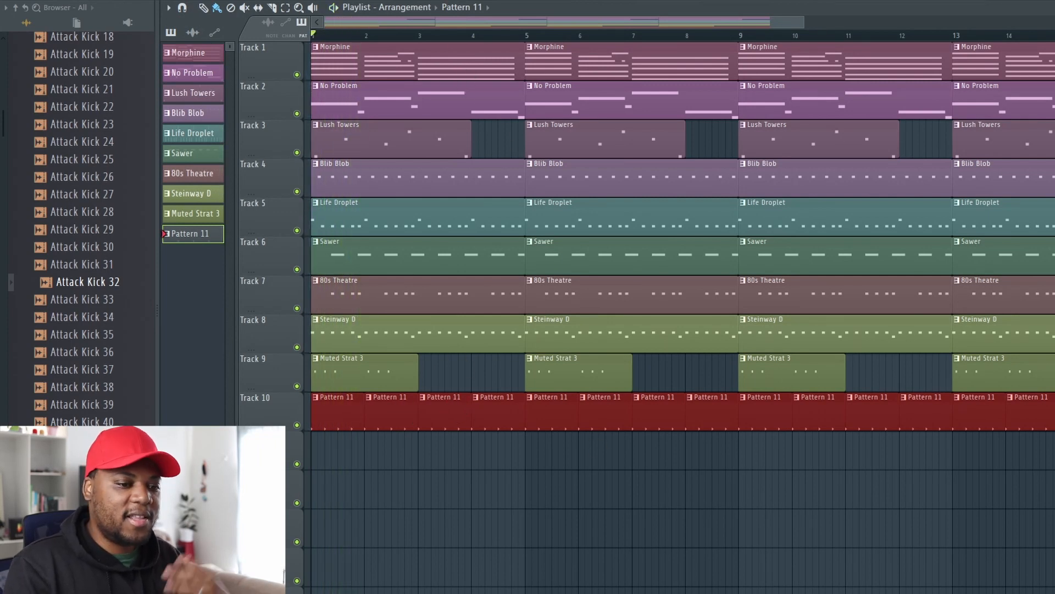
Step: Delete Pattern 11 and place the Attack Kick 32 sample as an audio clip at the start of Track 10
{"action": "right_click", "coordinate": [206, 240]}
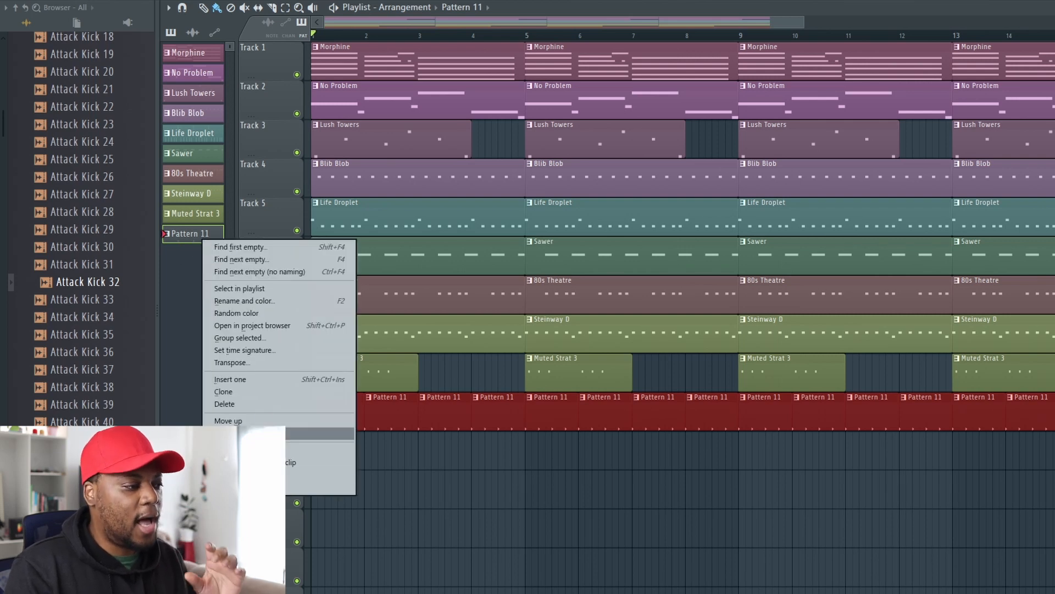
{"action": "left_click", "coordinate": [257, 405]}
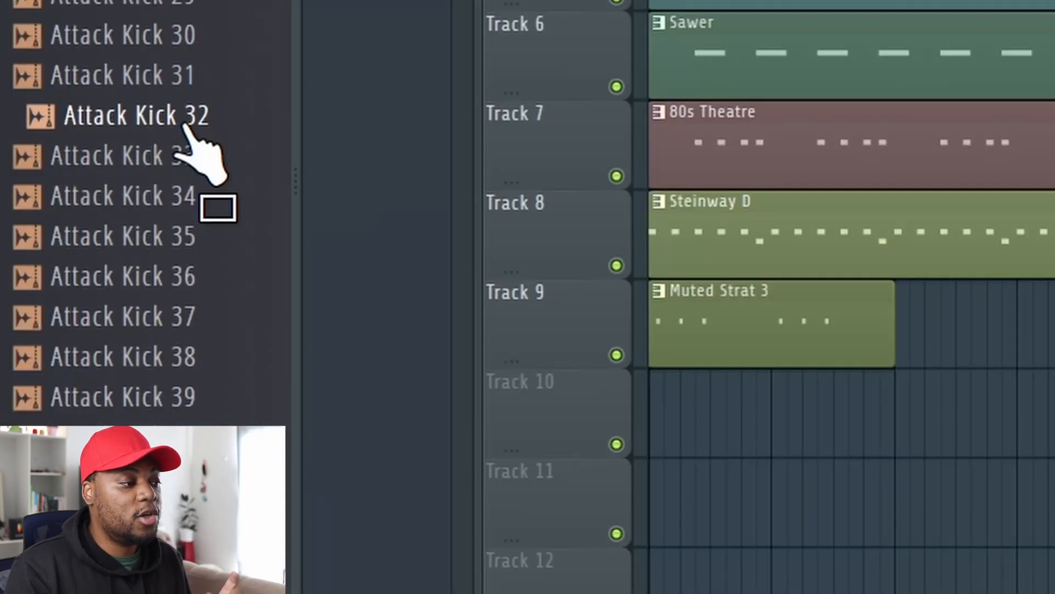
{"action": "left_click_drag", "start_coordinate": [112, 290], "coordinate": [320, 416]}
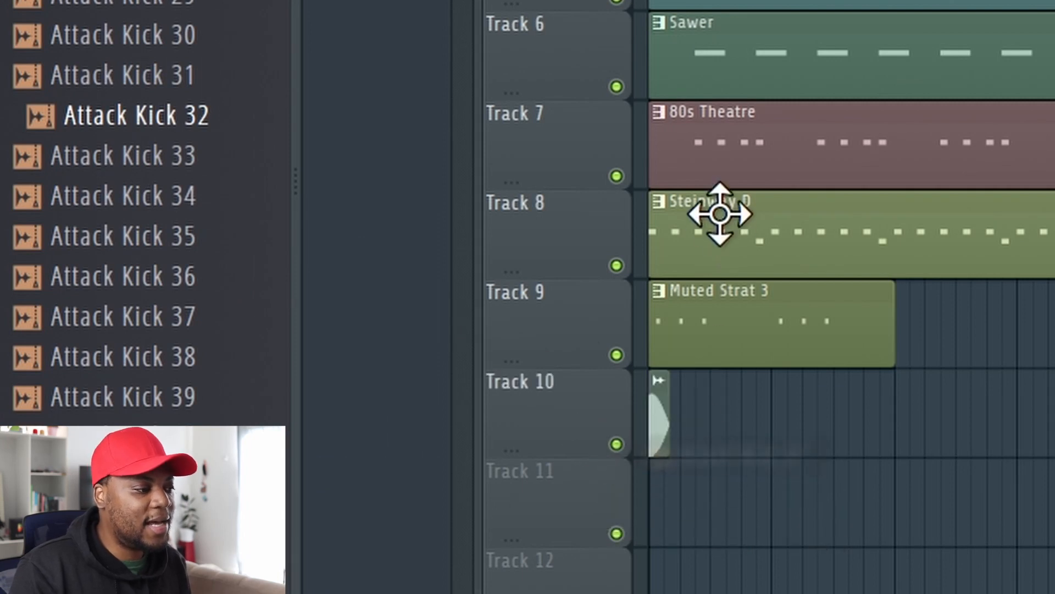
Step: Add kick clips on beats 2, 3 and 4 of bar 1 and beat 1 of bar 2 on Track 10, and play them back
{"action": "scroll", "coordinate": [851, 330], "scroll_direction": "up", "scroll_amount": 5}
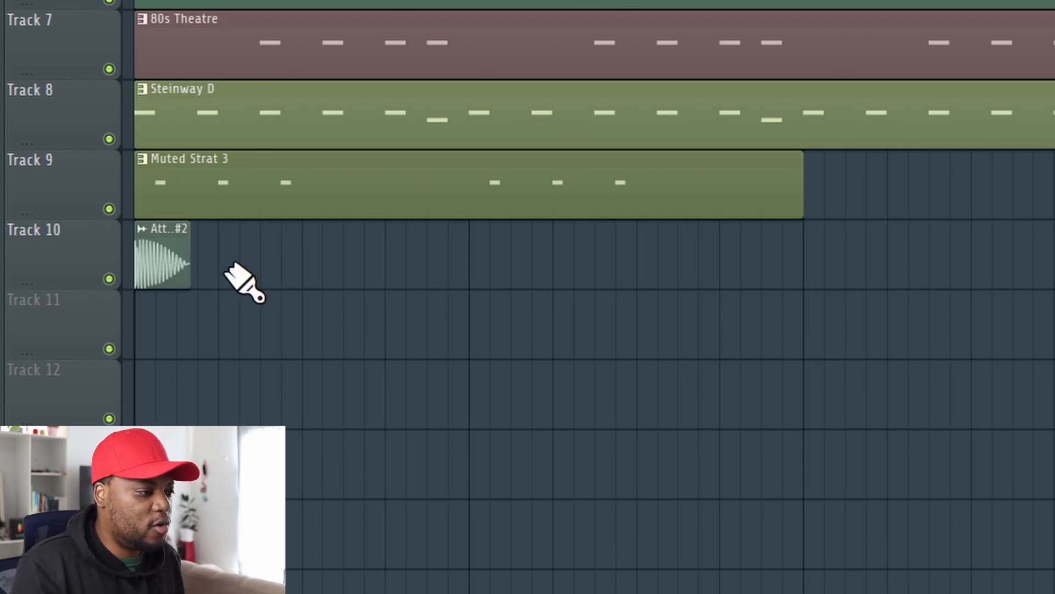
{"action": "left_click", "coordinate": [322, 275]}
{"action": "left_click_drag", "start_coordinate": [395, 263], "coordinate": [472, 264]}
{"action": "key", "text": "space"}
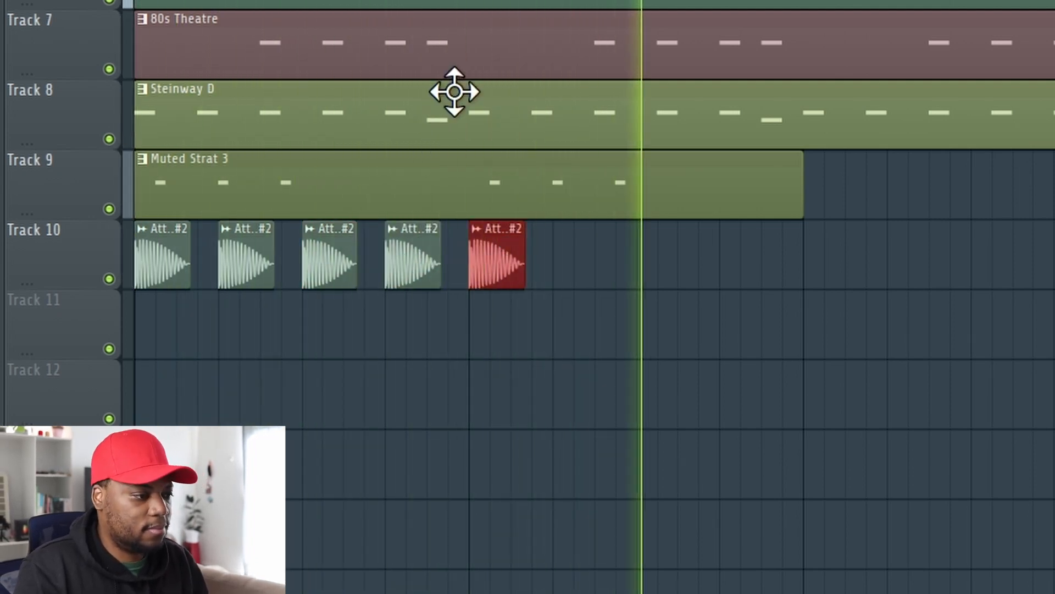
{"action": "key", "text": "space"}
{"action": "key", "text": "space"}
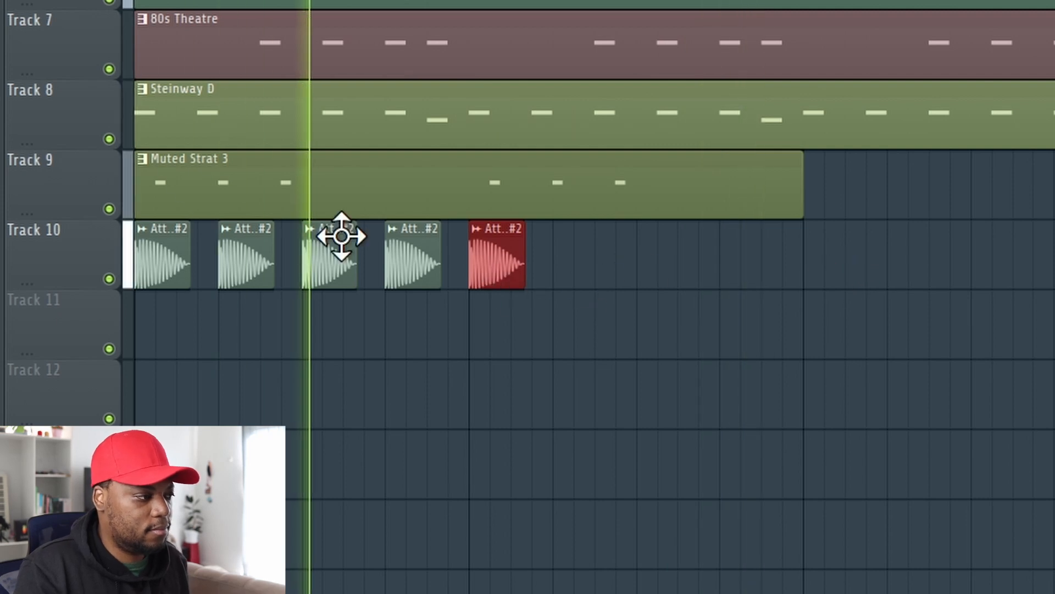
{"action": "key", "text": "space"}
Step: Open the kick's audio clip settings, adjust the sample's sound, and play the arrangement to hear the change
{"action": "double_click", "coordinate": [160, 260]}
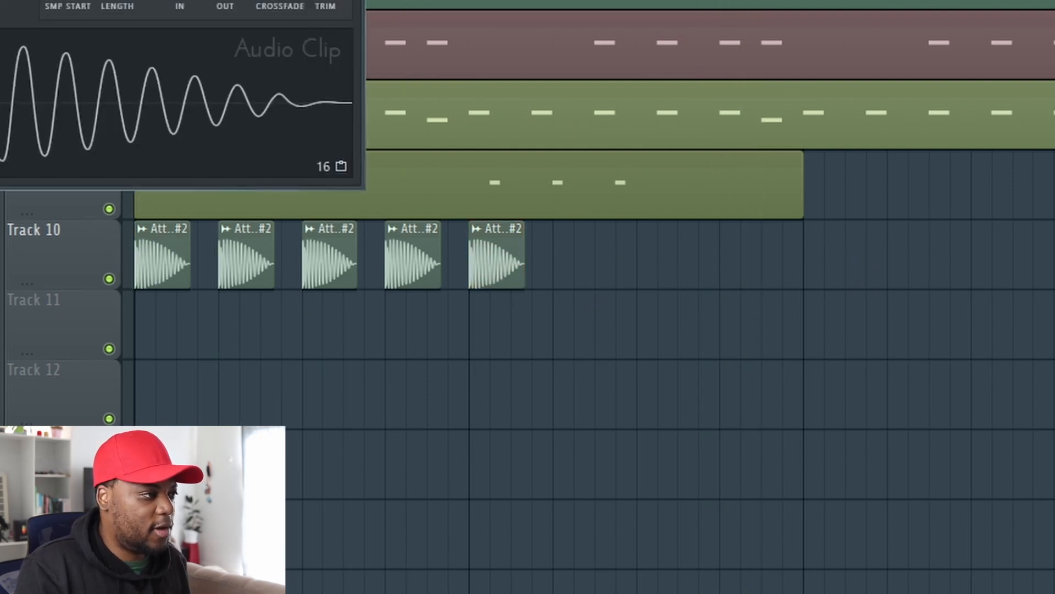
{"action": "left_click_drag", "start_coordinate": [165, 1], "coordinate": [695, 0]}
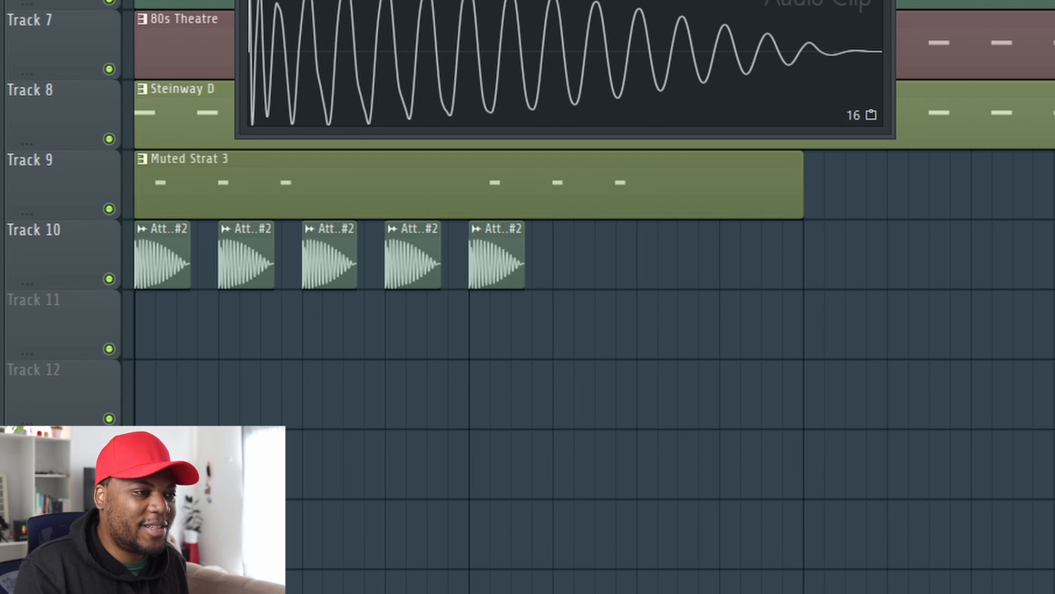
{"action": "left_click_drag", "start_coordinate": [649, 7], "coordinate": [649, 0]}
{"action": "key", "text": "space"}
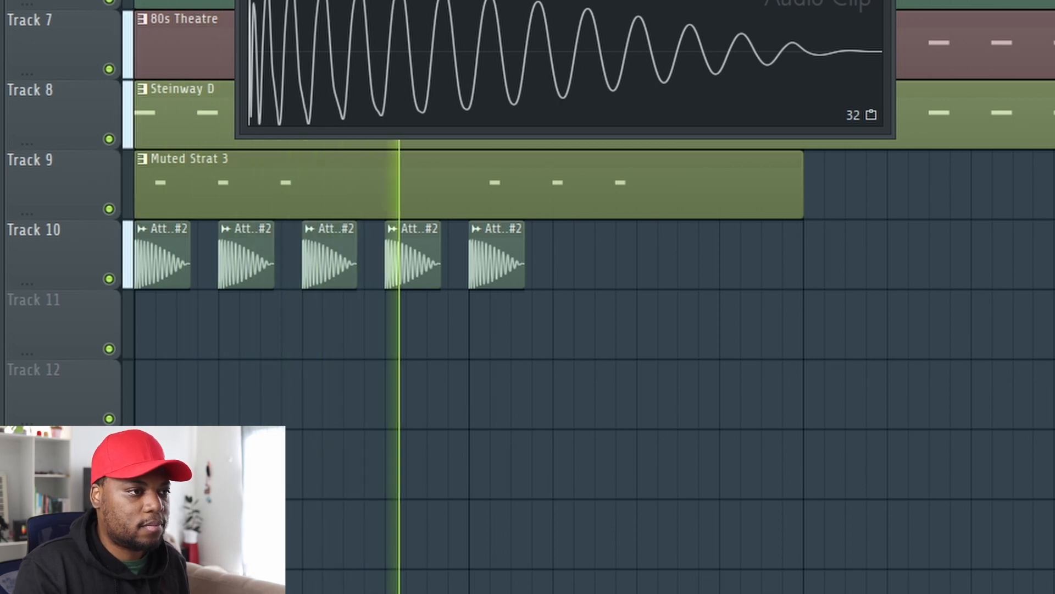
{"action": "key", "text": "Escape"}
{"action": "key", "text": "space"}
{"action": "key", "text": "space"}
Step: Remove the beat 4 kick in bar 1 and add kicks on every beat from bar 2 beat 2 to bar 3 beat 2
{"action": "right_click", "coordinate": [406, 266]}
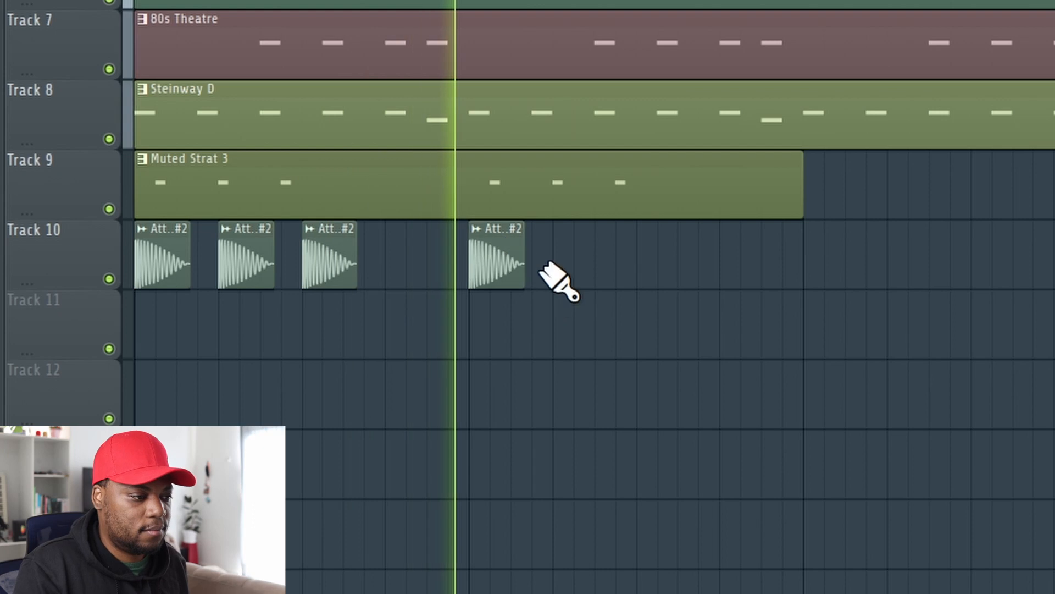
{"action": "left_click", "coordinate": [566, 265]}
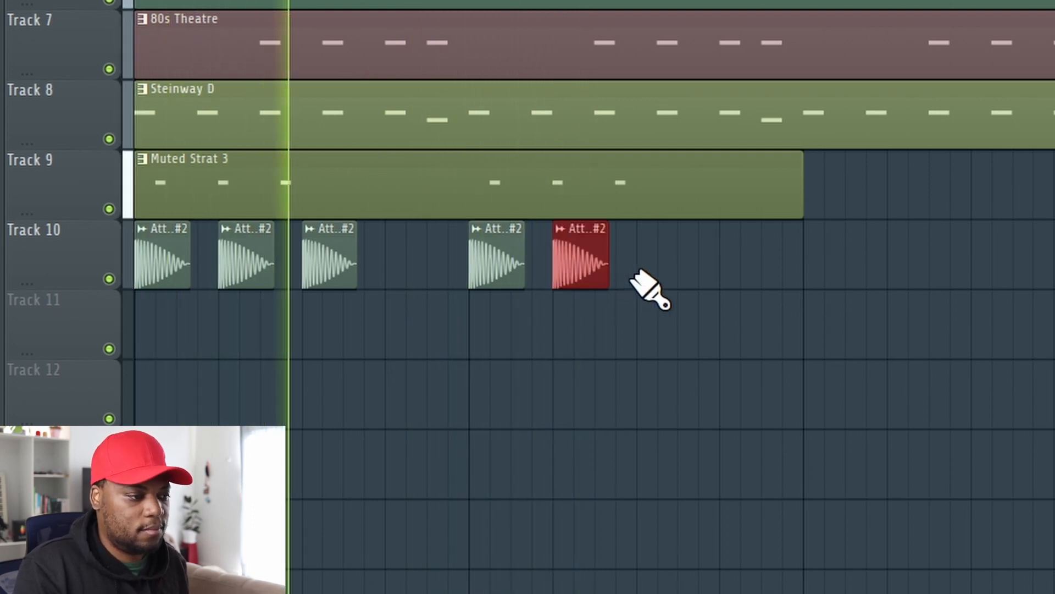
{"action": "left_click", "coordinate": [649, 265]}
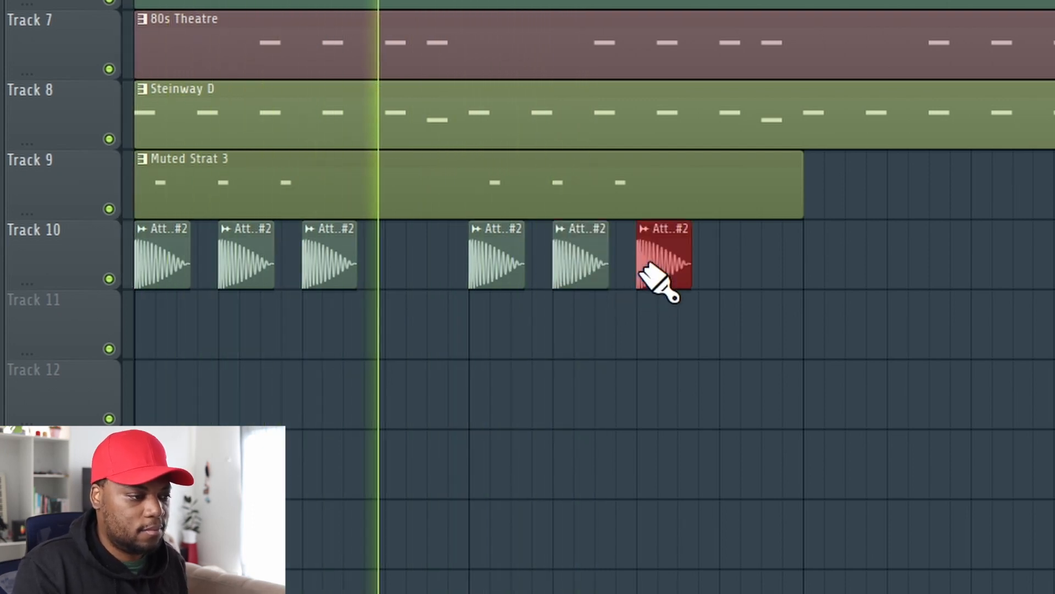
{"action": "left_click", "coordinate": [732, 267]}
{"action": "left_click", "coordinate": [822, 267]}
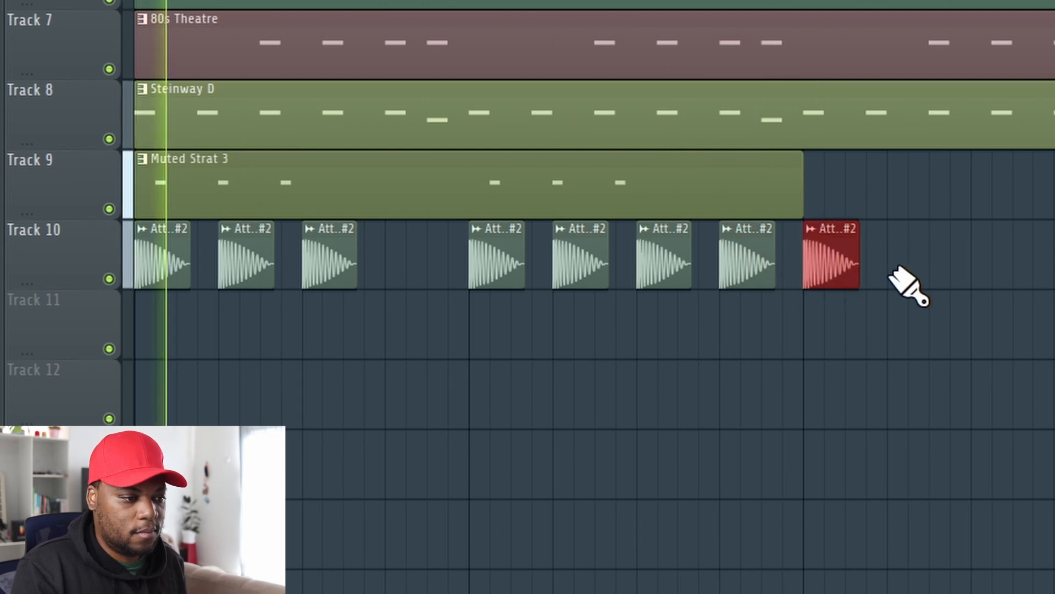
{"action": "left_click", "coordinate": [896, 268]}
Step: Add kicks on beat 3 of bar 3, beats 1 to 3 of bar 4, and half a beat into bar 5 on Track 10
{"action": "scroll", "coordinate": [704, 297], "scroll_direction": "down", "scroll_amount": 3}
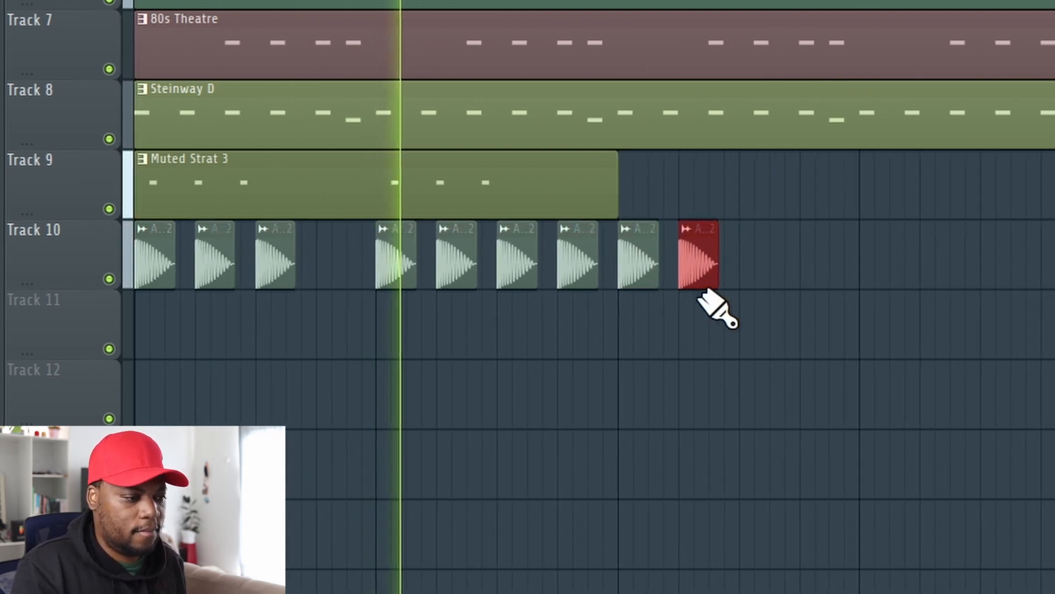
{"action": "left_click", "coordinate": [748, 258]}
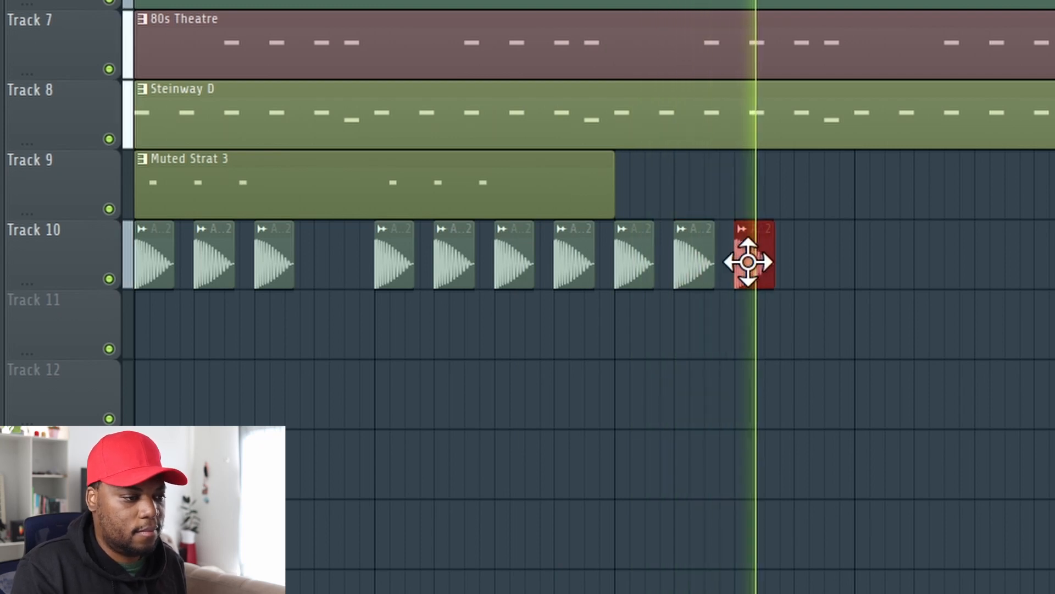
{"action": "left_click", "coordinate": [880, 270]}
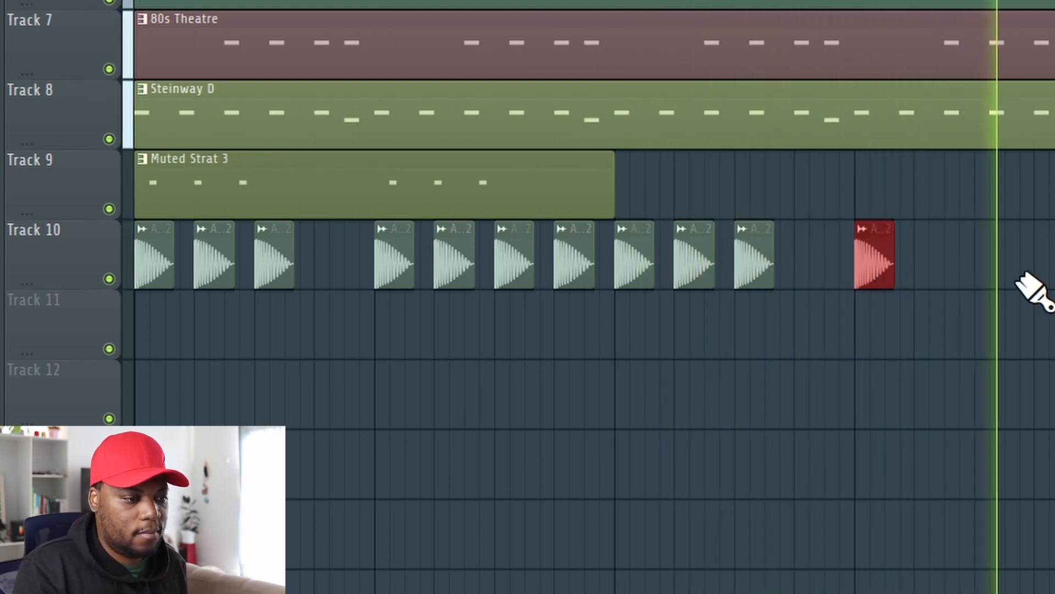
{"action": "left_click", "coordinate": [929, 259]}
{"action": "left_click", "coordinate": [987, 258]}
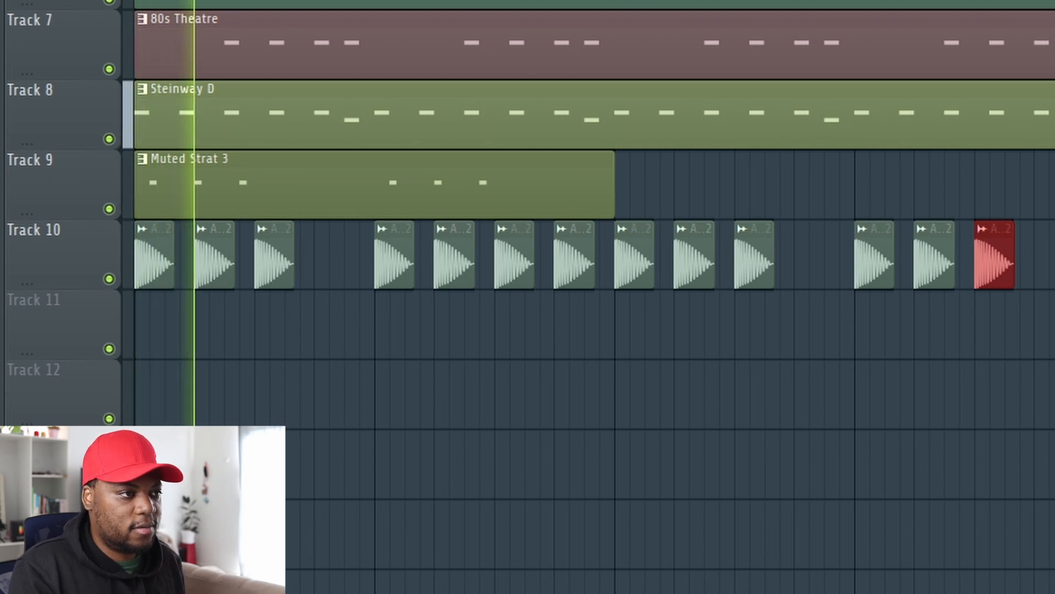
{"action": "scroll", "coordinate": [595, 297], "scroll_direction": "down", "scroll_amount": 3}
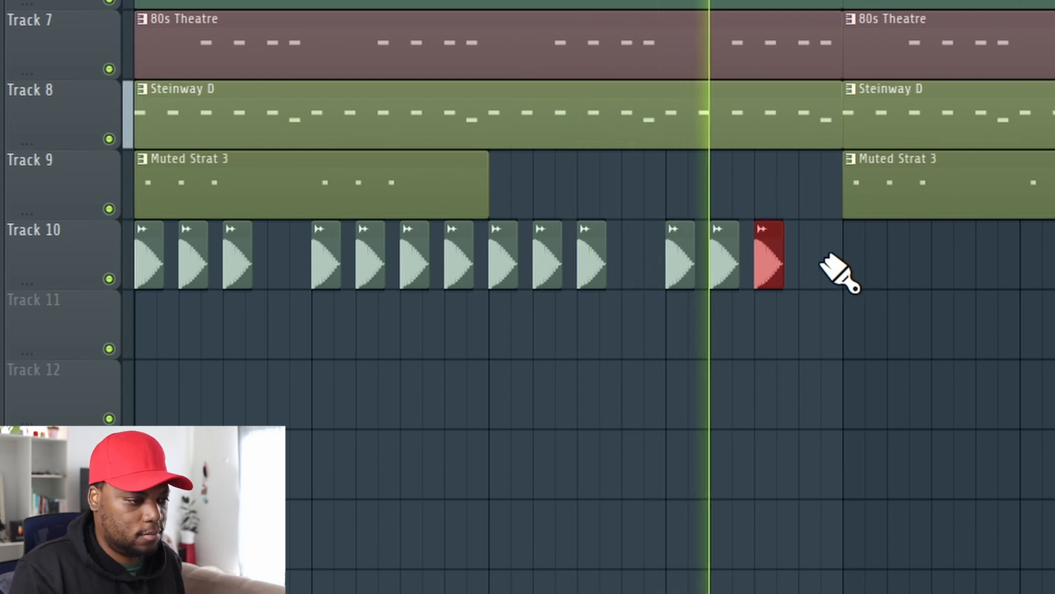
{"action": "left_click", "coordinate": [881, 264]}
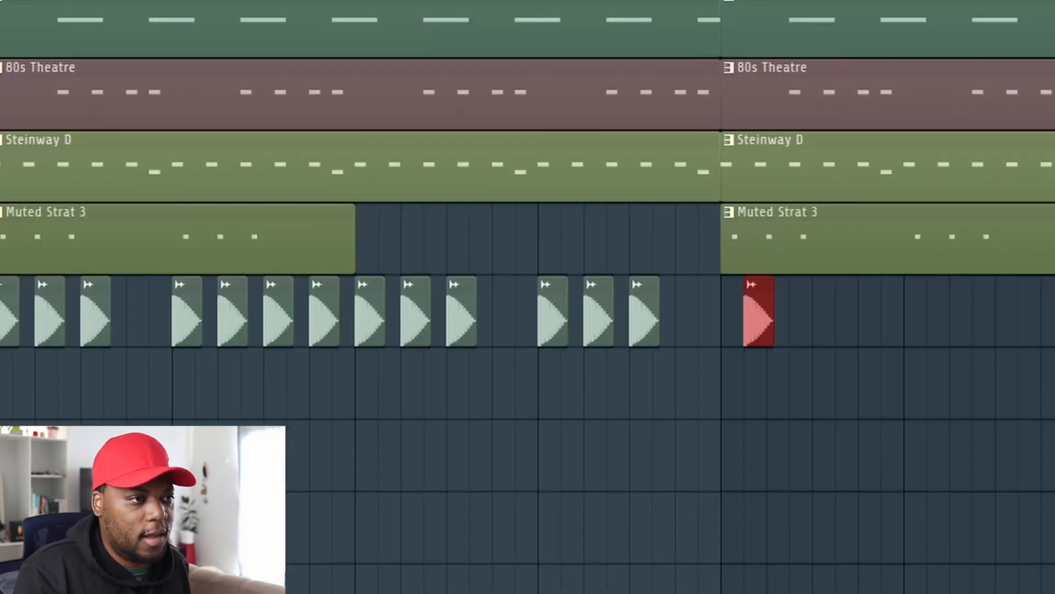
Step: Try stretching the offbeat kick at the start of bar 5 to a shorter length, and undo the change
{"action": "scroll", "coordinate": [874, 265], "scroll_direction": "up", "scroll_amount": 5}
{"action": "scroll", "coordinate": [905, 319], "scroll_direction": "up", "scroll_amount": 3}
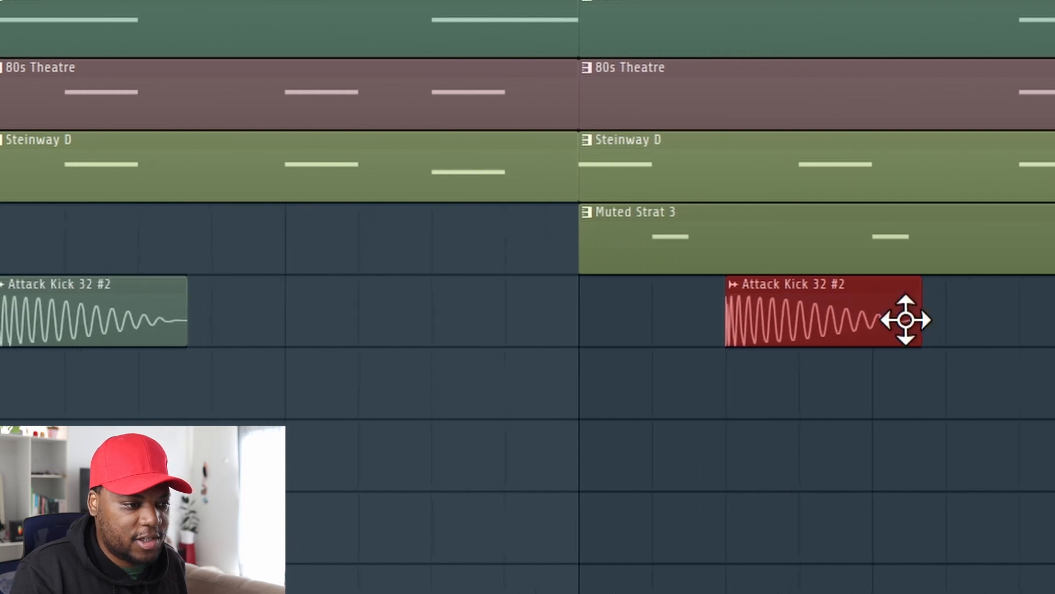
{"action": "left_click_drag", "start_coordinate": [918, 313], "coordinate": [851, 316]}
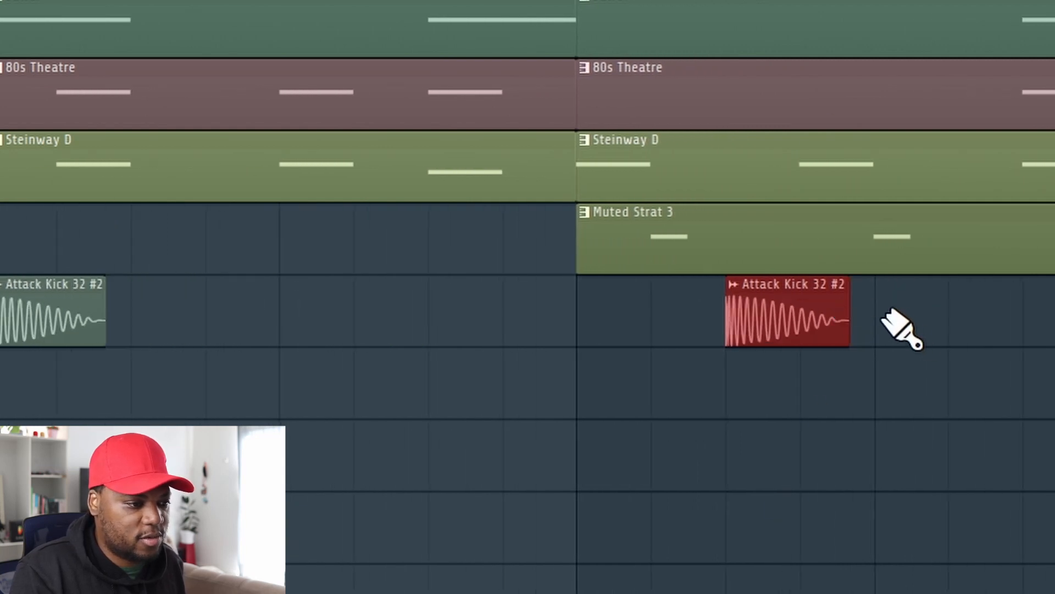
{"action": "key", "text": "ctrl+z"}
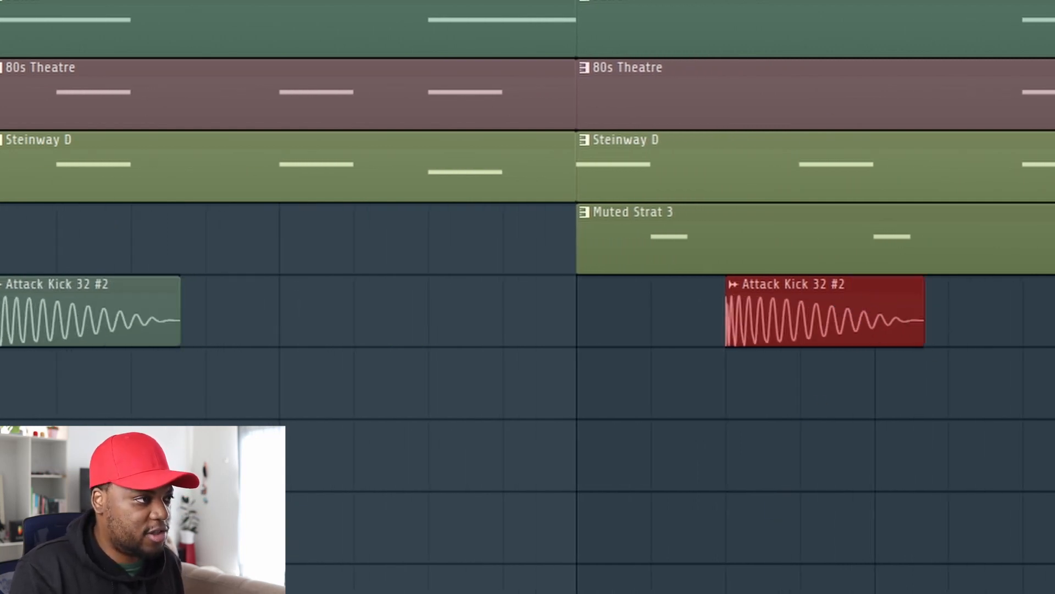
Step: Trim the end of the offbeat kick in bar 5 and add a kick on beat 2 of that bar
{"action": "left_click_drag", "start_coordinate": [922, 324], "coordinate": [852, 322]}
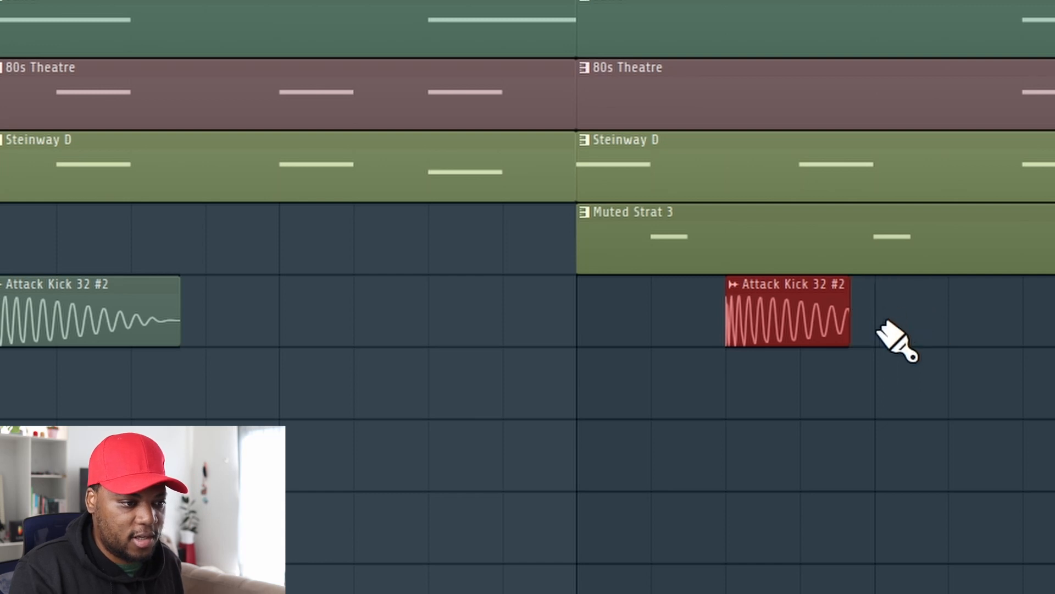
{"action": "left_click", "coordinate": [879, 322]}
{"action": "left_click", "coordinate": [850, 326]}
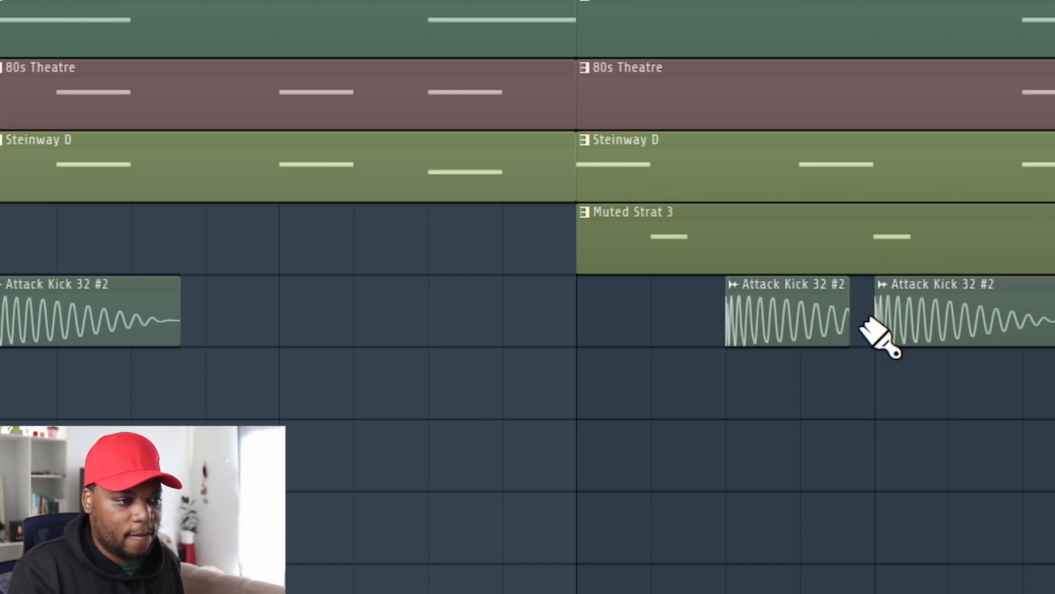
Step: Replace the trimmed offbeat kick with a full one on Track 11, slice it at beat 2, and move its first part to Track 10
{"action": "right_click", "coordinate": [773, 318]}
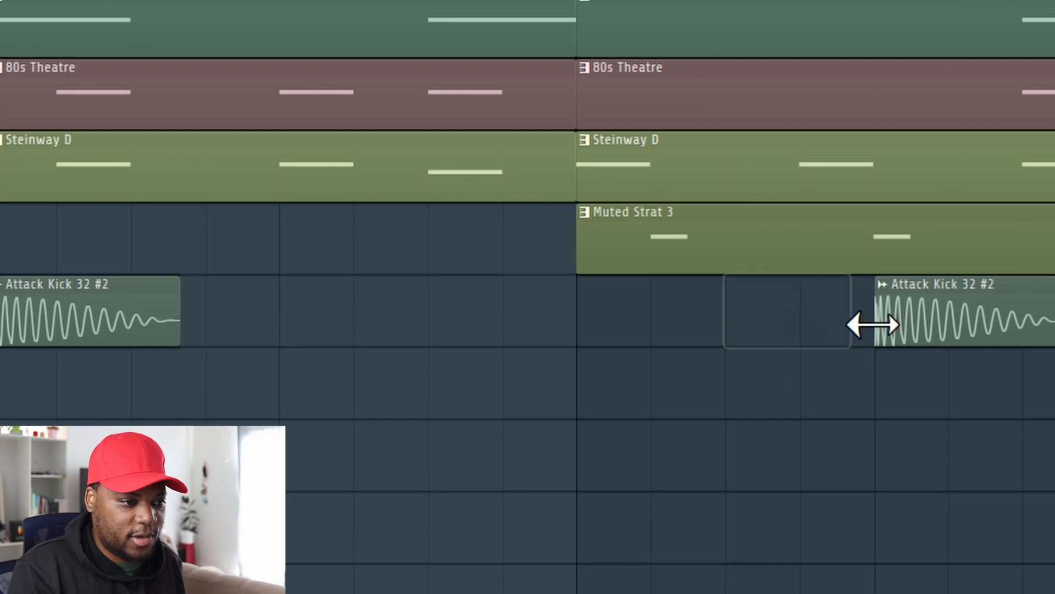
{"action": "left_click", "coordinate": [754, 373]}
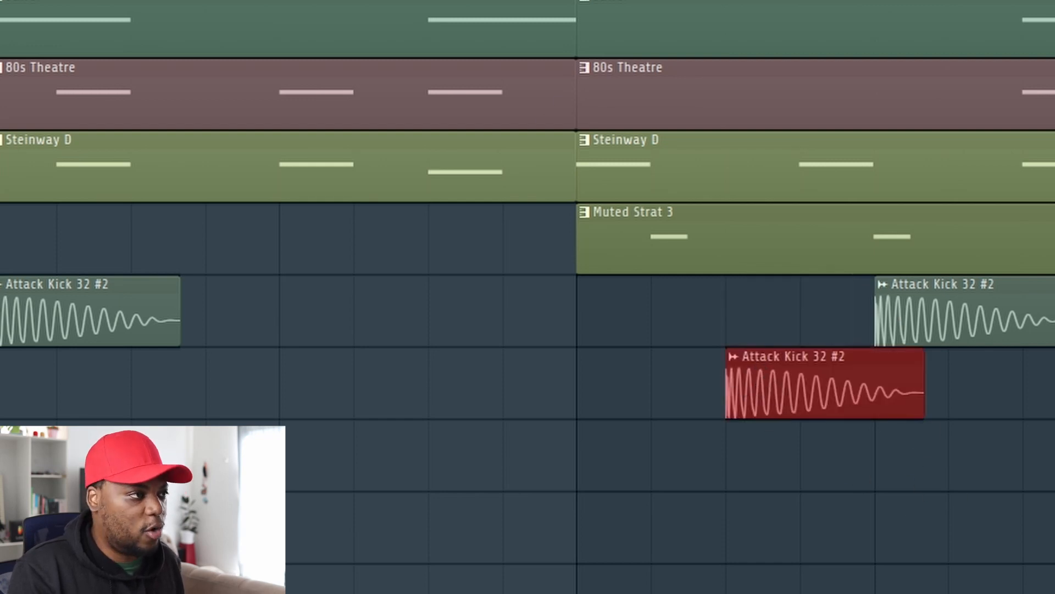
{"action": "left_click", "coordinate": [881, 361]}
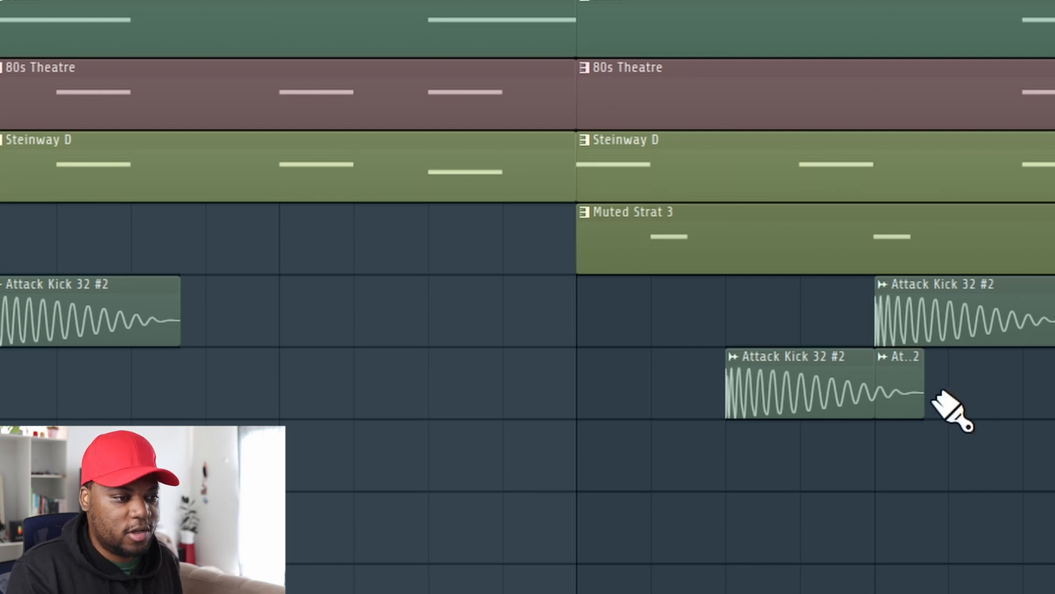
{"action": "left_click_drag", "start_coordinate": [812, 385], "coordinate": [819, 309]}
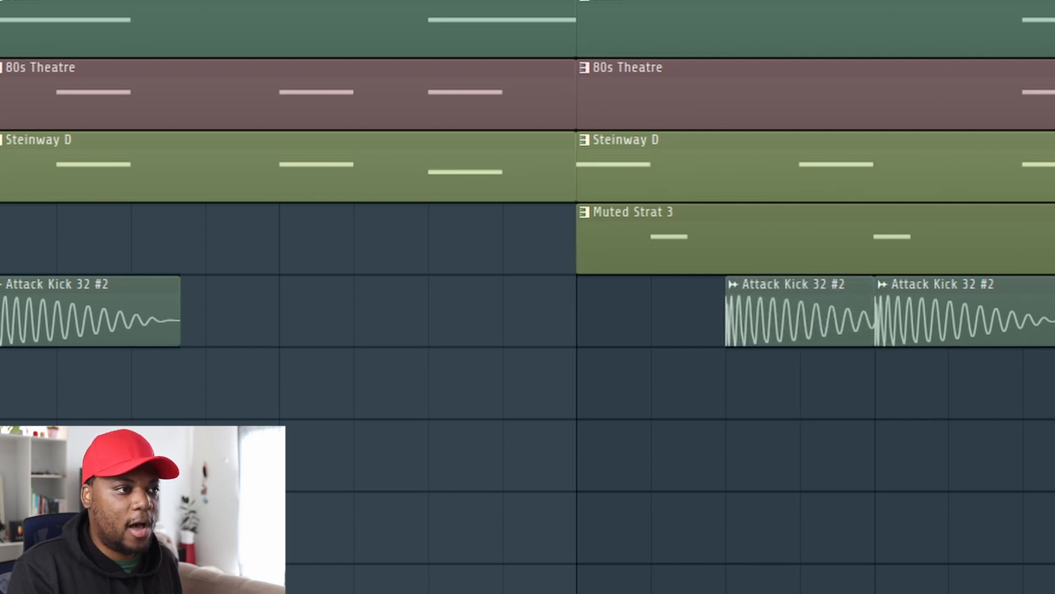
Step: Play the arrangement from the start to check the kick pattern up to bar 5
{"action": "scroll", "coordinate": [528, 308], "scroll_direction": "down", "scroll_amount": 5}
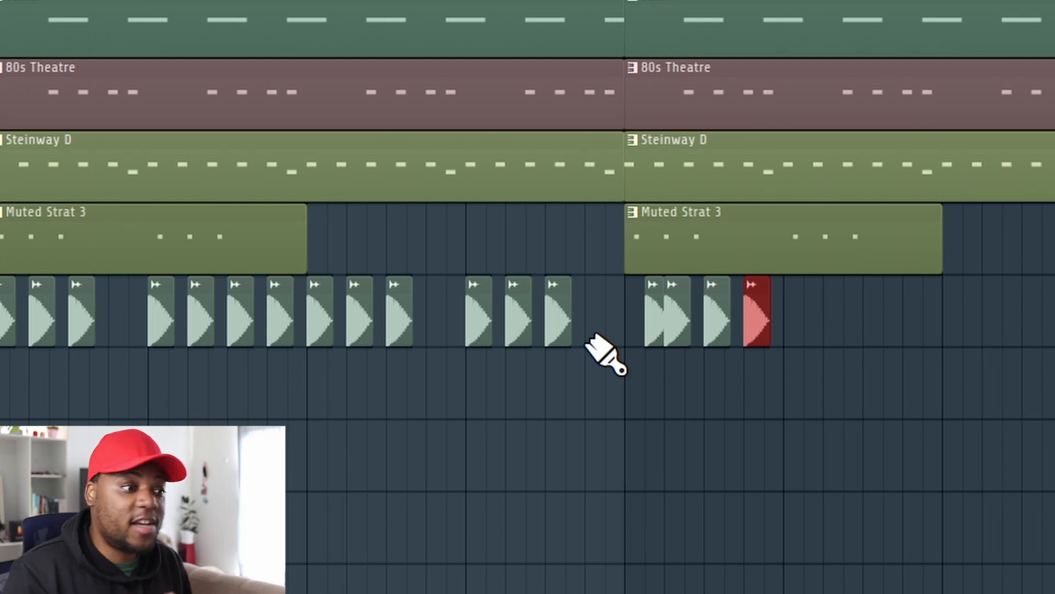
{"action": "key", "text": "space"}
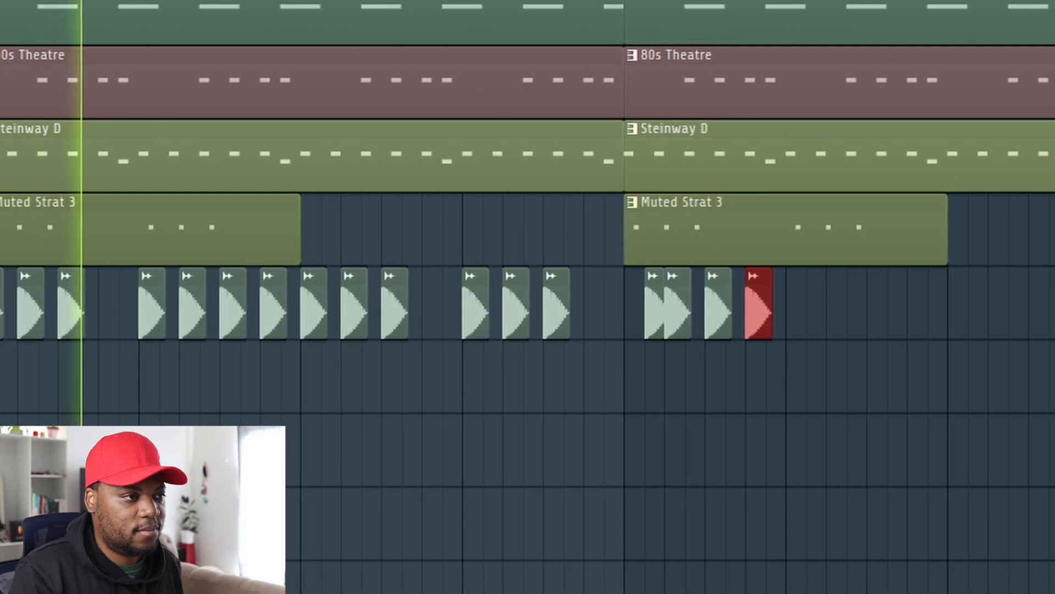
{"action": "left_click_drag", "start_coordinate": [561, 0], "coordinate": [562, 2]}
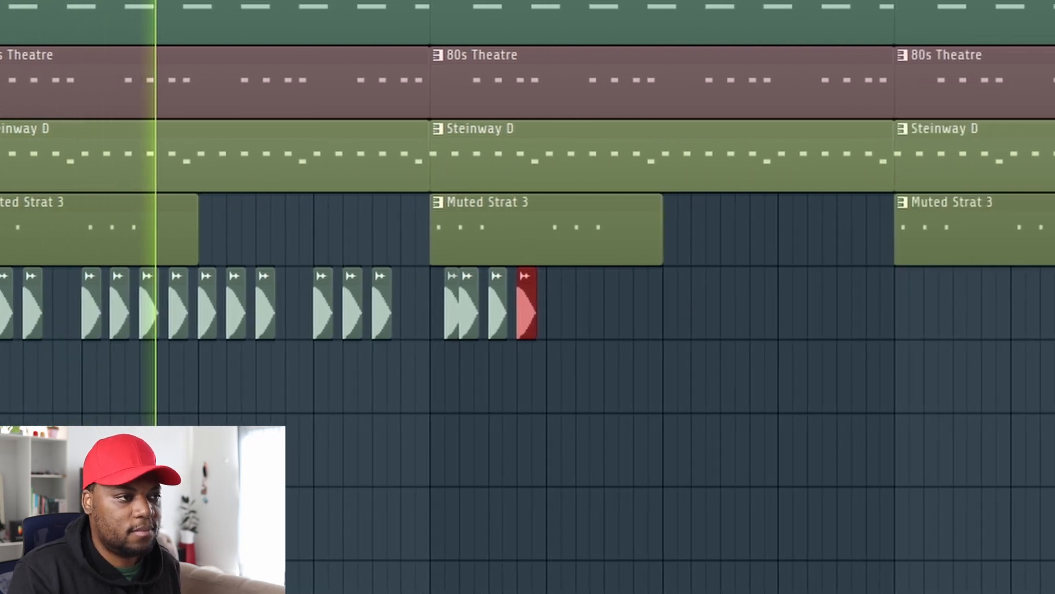
{"action": "scroll", "coordinate": [528, 199], "scroll_direction": "up", "scroll_amount": 1}
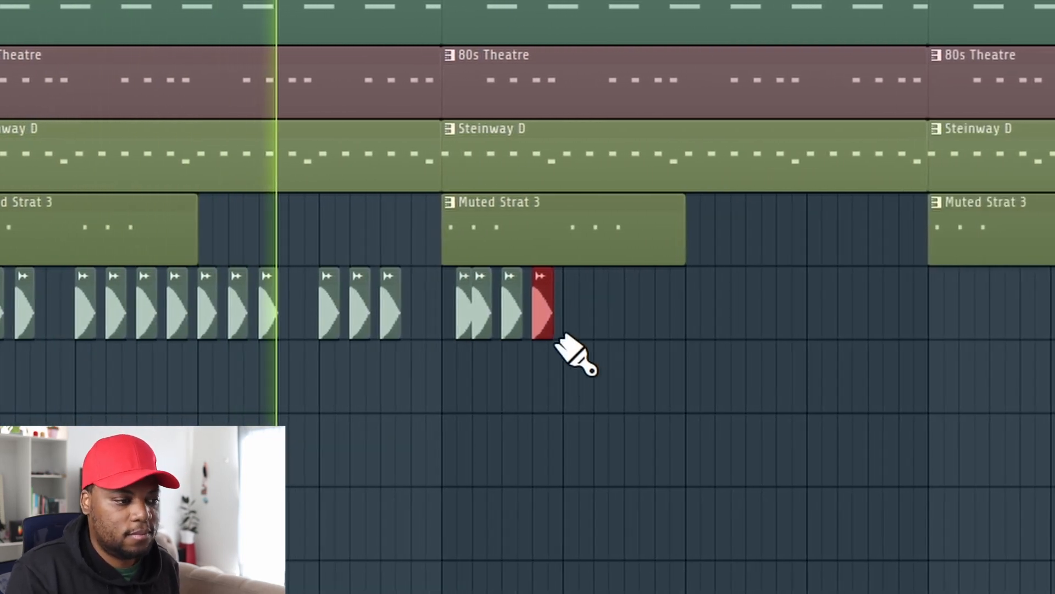
Step: Add kicks on all four beats of bar 6 on Track 10 and delete the one on beat 4
{"action": "left_click", "coordinate": [570, 312]}
{"action": "left_click", "coordinate": [600, 311]}
{"action": "left_click", "coordinate": [612, 309]}
{"action": "left_click", "coordinate": [642, 313]}
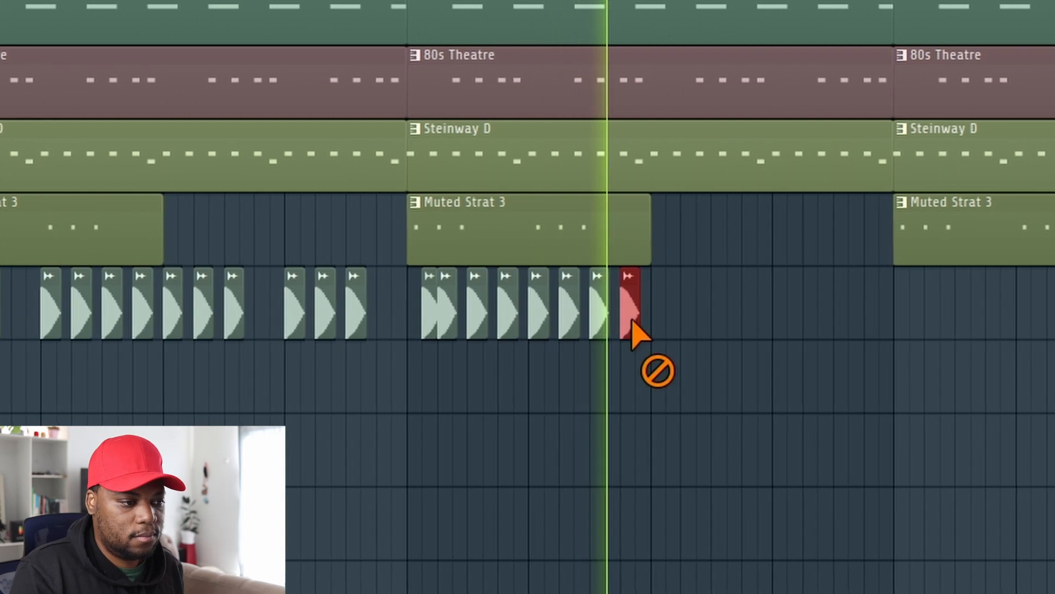
{"action": "right_click", "coordinate": [639, 317]}
Step: Add a kick on beat 2 of bar 7 and another halfway between beats 3 and 4 of that bar
{"action": "left_click", "coordinate": [655, 314]}
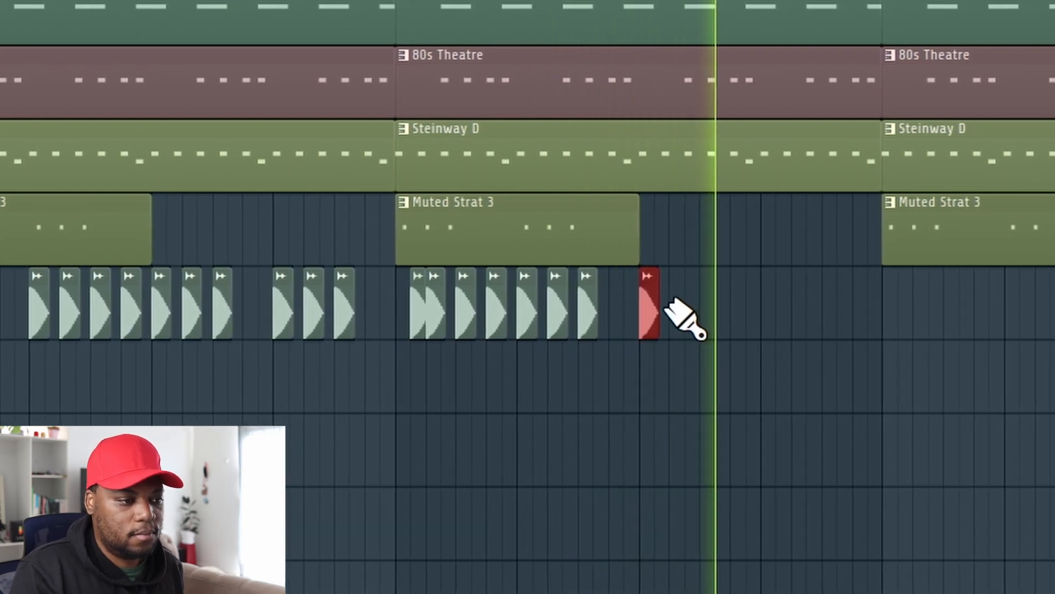
{"action": "right_click", "coordinate": [655, 314]}
{"action": "left_click", "coordinate": [676, 300]}
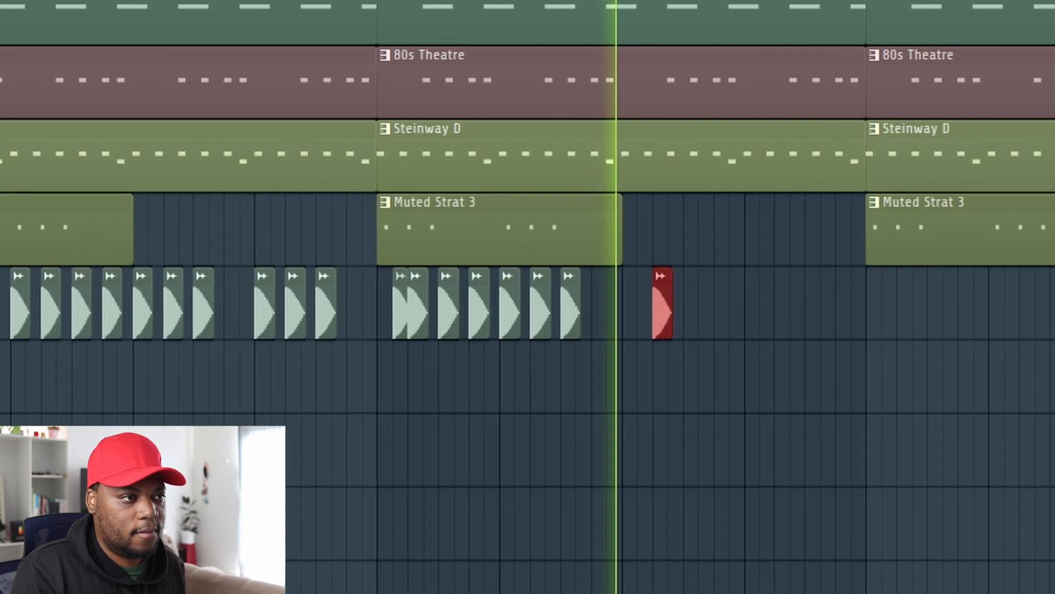
{"action": "scroll", "coordinate": [668, 306], "scroll_direction": "up", "scroll_amount": 3}
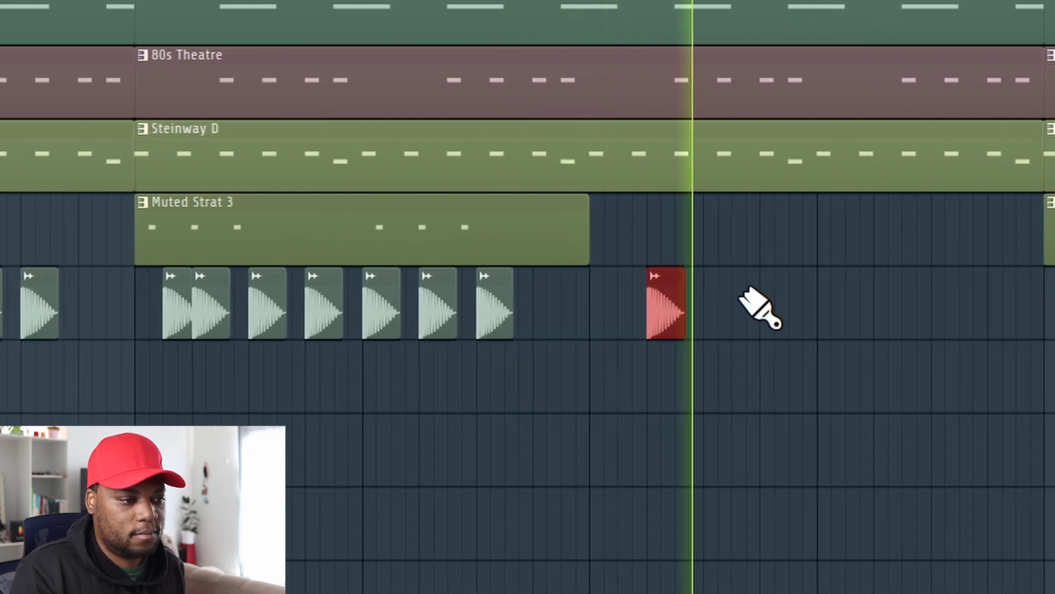
{"action": "left_click", "coordinate": [719, 306]}
{"action": "left_click_drag", "start_coordinate": [718, 306], "coordinate": [775, 296]}
{"action": "scroll", "coordinate": [669, 306], "scroll_direction": "up", "scroll_amount": 3}
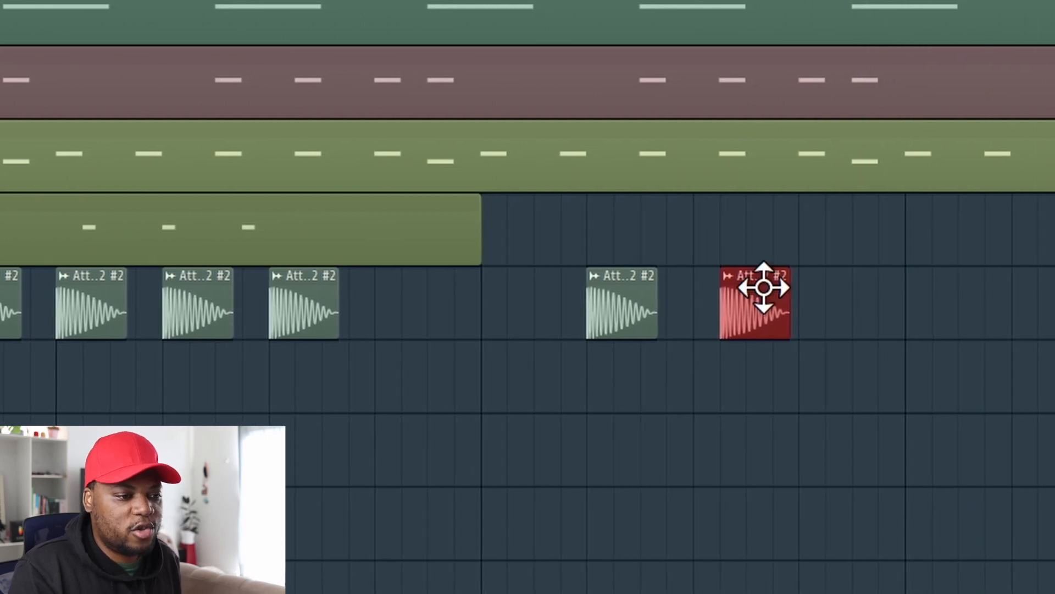
{"action": "scroll", "coordinate": [789, 87], "scroll_direction": "up", "scroll_amount": 2}
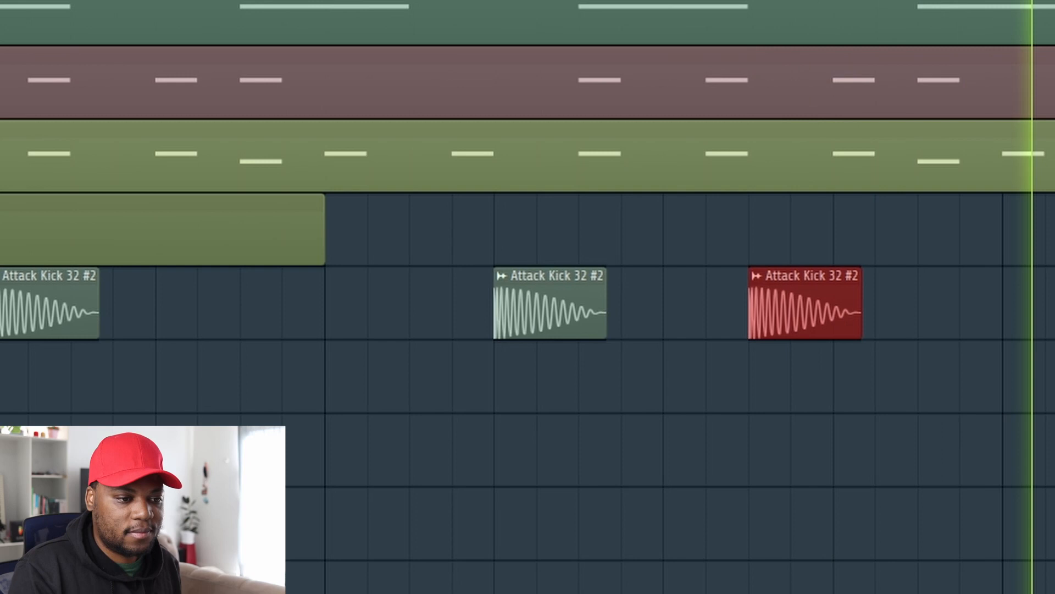
Step: Fill bar 8 with kicks on all four beats, and duplicate the eight-bar kick pattern across bars 9 to 16
{"action": "scroll", "coordinate": [756, 327], "scroll_direction": "down", "scroll_amount": 3}
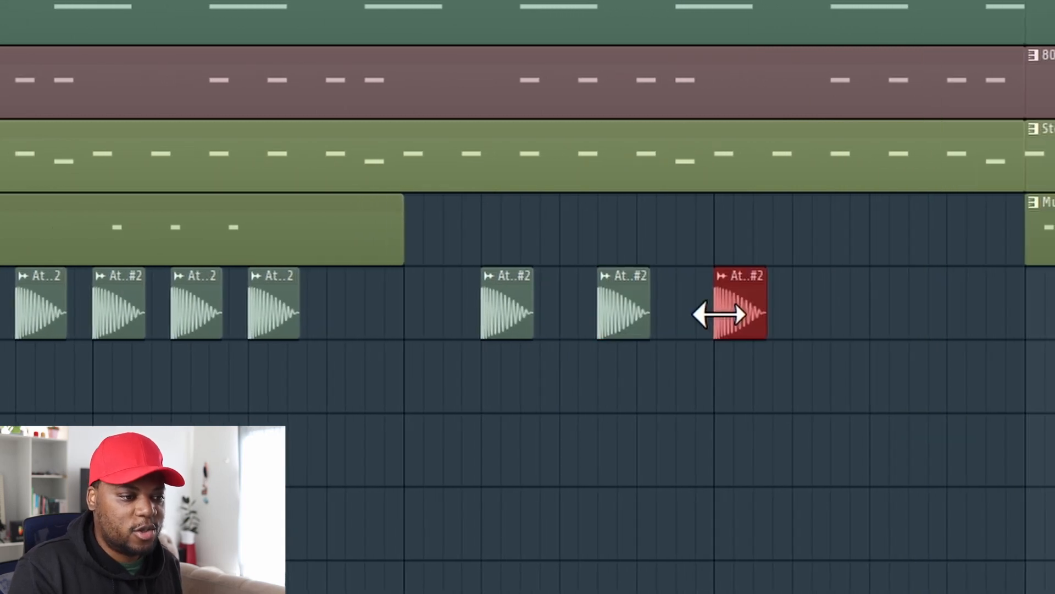
{"action": "left_click", "coordinate": [797, 308]}
{"action": "left_click", "coordinate": [876, 309]}
{"action": "left_click", "coordinate": [927, 309]}
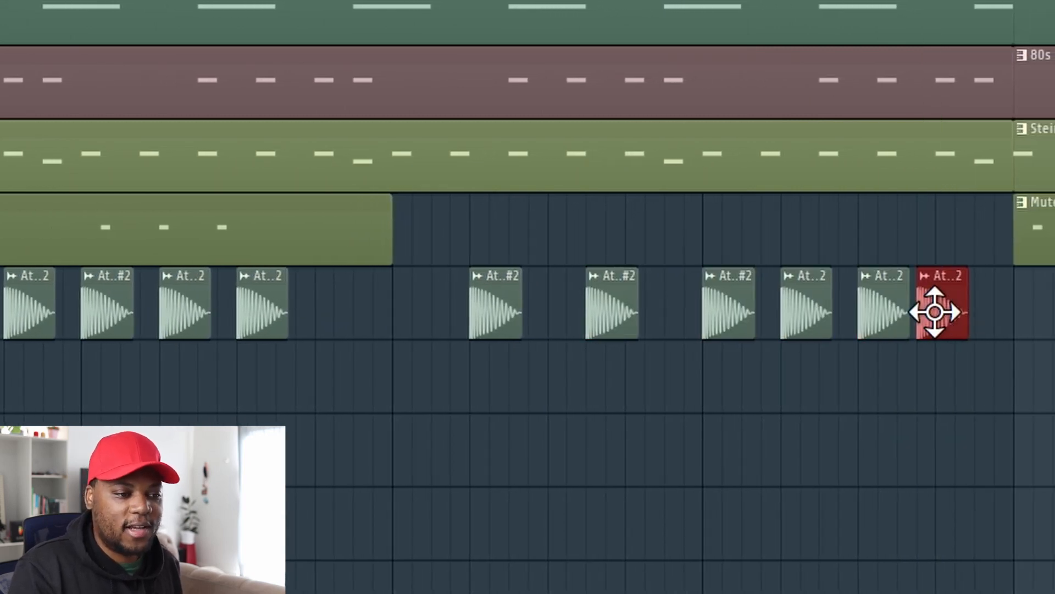
{"action": "scroll", "coordinate": [946, 312], "scroll_direction": "down", "scroll_amount": 3}
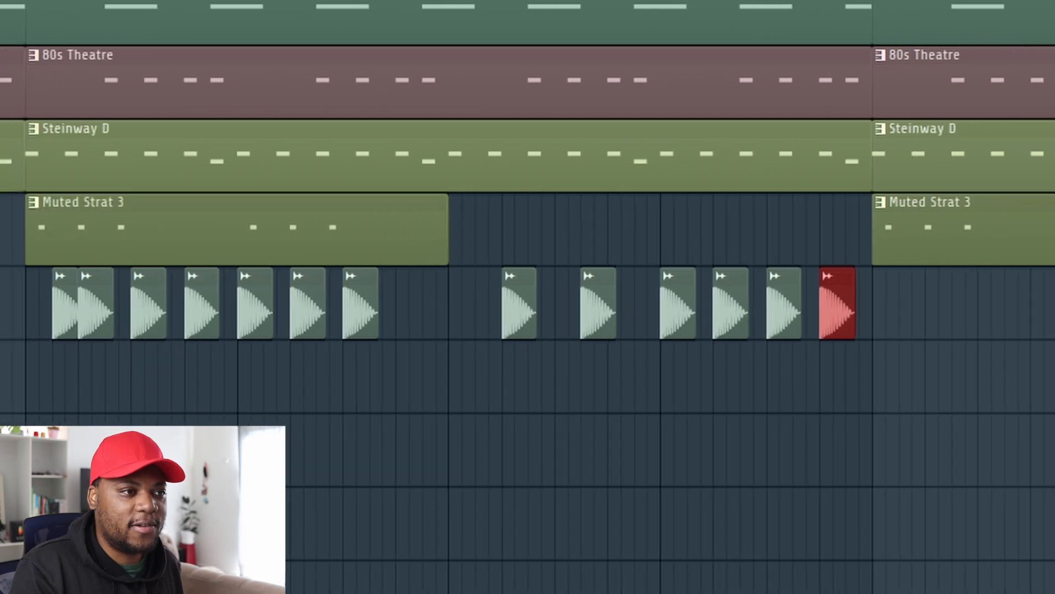
{"action": "scroll", "coordinate": [527, 330], "scroll_direction": "down", "scroll_amount": 3}
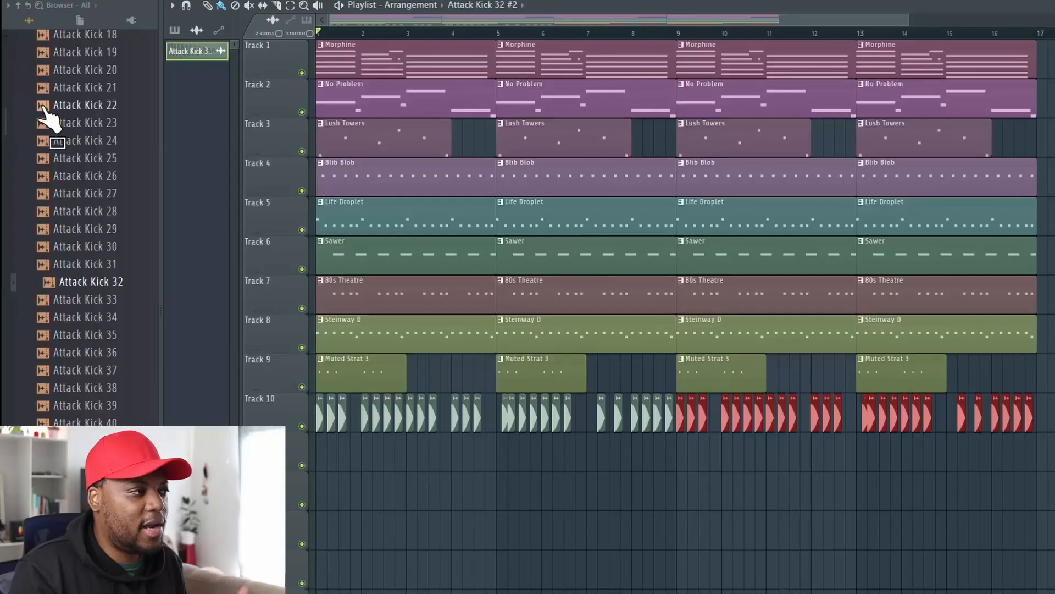
Step: Open the Claps folder of the Drums (ModeAudio) pack and place MA GoldenGates Clap on Track 11 at beat 2 of bar 1
{"action": "scroll", "coordinate": [45, 110], "scroll_direction": "up", "scroll_amount": 10}
{"action": "left_click", "coordinate": [98, 247]}
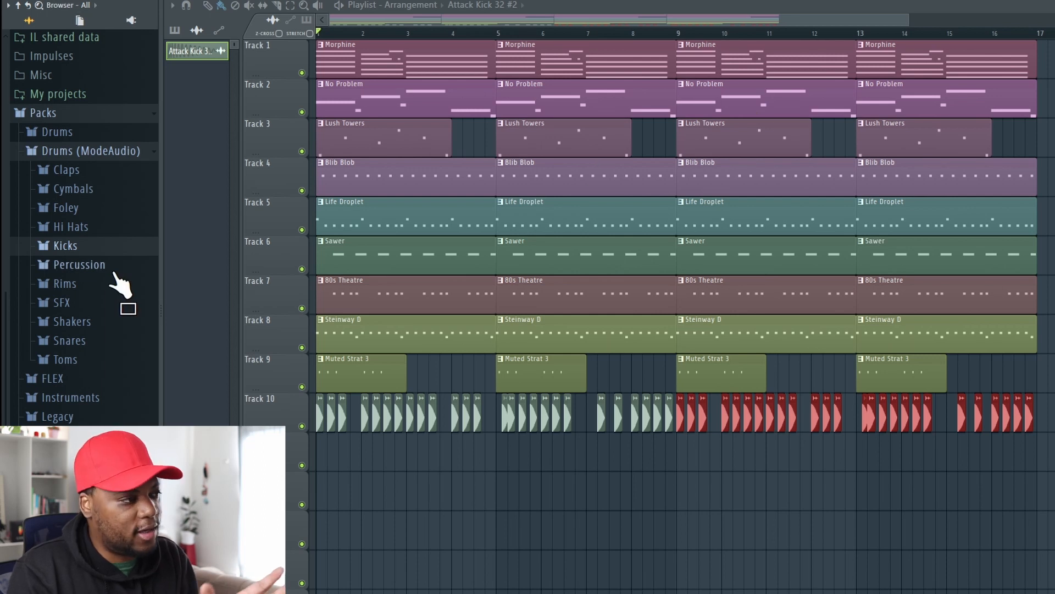
{"action": "left_click", "coordinate": [95, 172]}
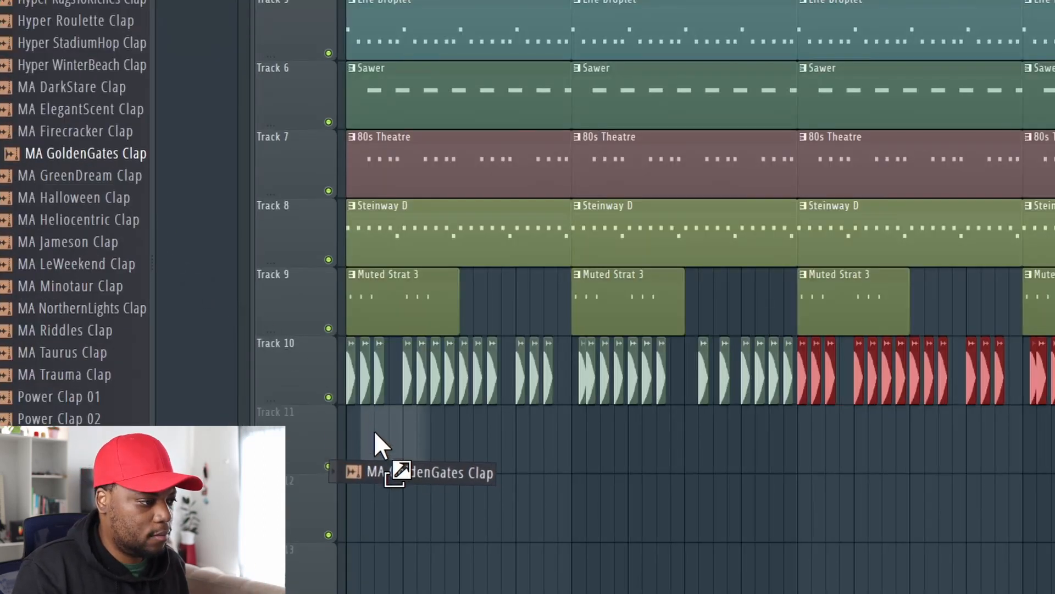
{"action": "left_click_drag", "start_coordinate": [375, 432], "coordinate": [373, 431]}
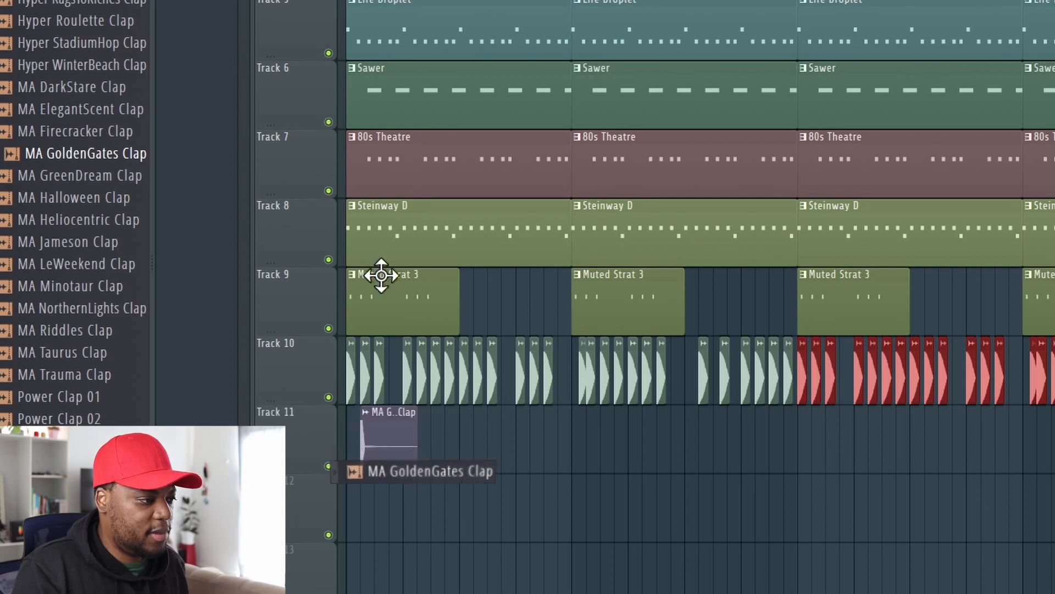
Step: Trim the silent tail of the MA GoldenGates Clap in its audio clip settings and close them
{"action": "scroll", "coordinate": [698, 297], "scroll_direction": "up", "scroll_amount": 6}
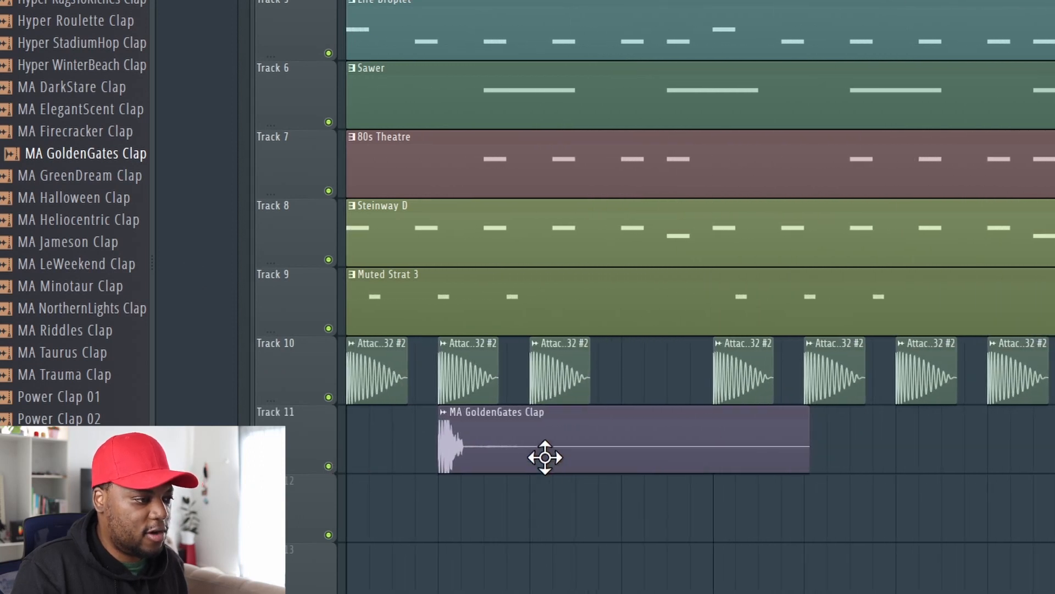
{"action": "double_click", "coordinate": [545, 455]}
{"action": "left_click_drag", "start_coordinate": [501, 217], "coordinate": [501, 199]}
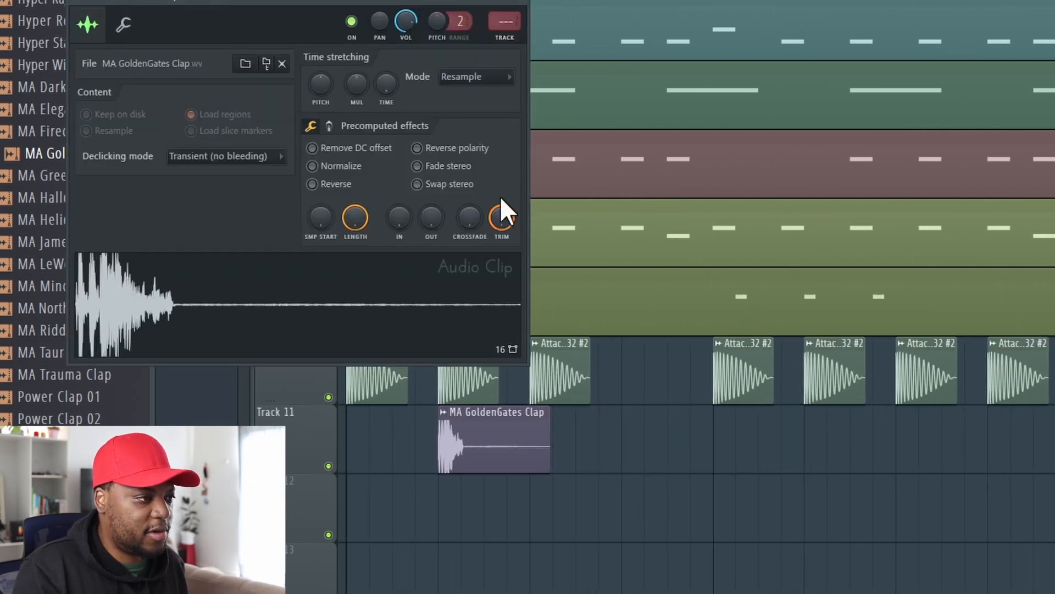
{"action": "left_click", "coordinate": [527, 3]}
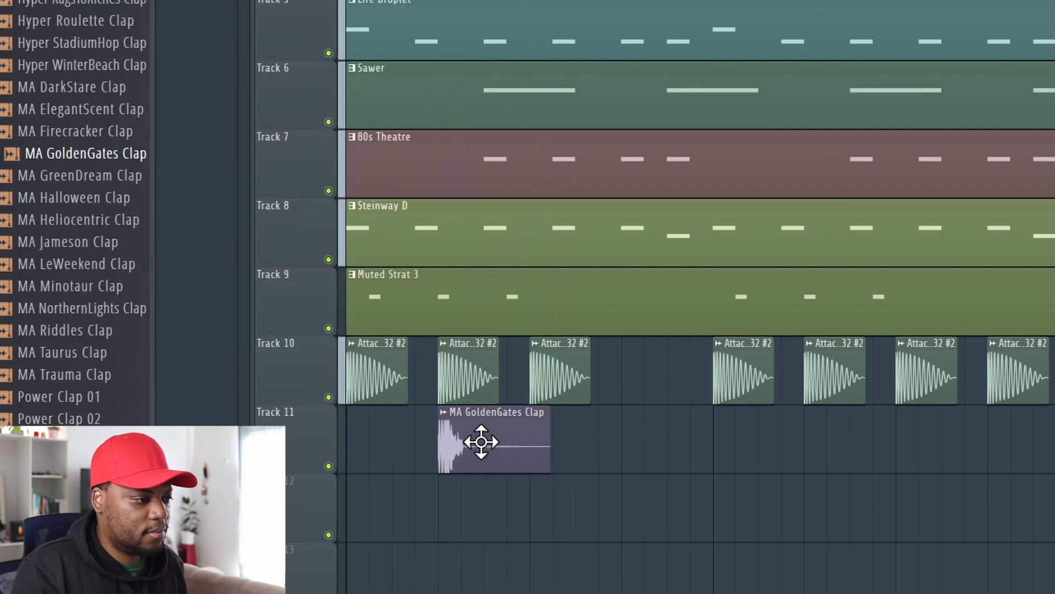
Step: Shift the MA GoldenGates Clap slightly ahead of the beat 2 kick and lower its volume
{"action": "scroll", "coordinate": [370, 447], "scroll_direction": "up", "scroll_amount": 6}
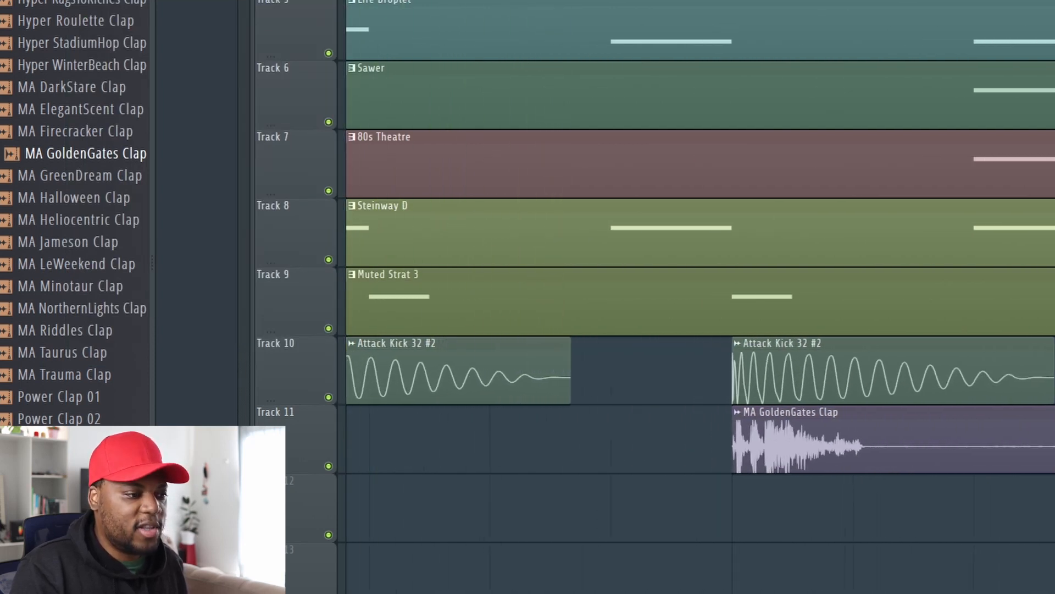
{"action": "mouse_move", "coordinate": [836, 436]}
{"action": "left_mouse_down"}
{"action": "mouse_move", "coordinate": [814, 438]}
{"action": "mouse_move", "coordinate": [838, 438]}
{"action": "left_mouse_up"}
{"action": "key", "text": "space"}
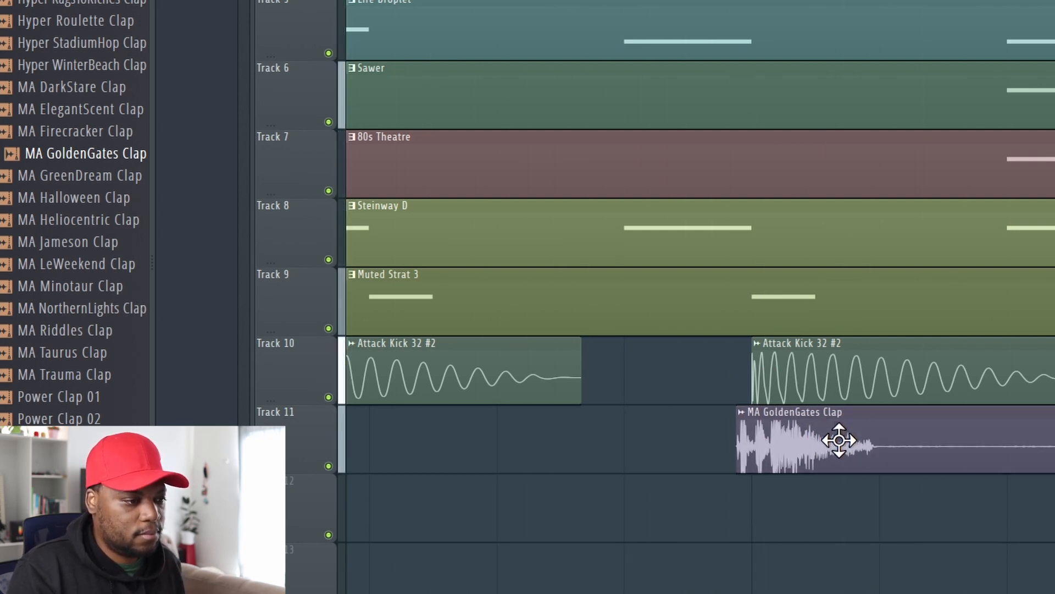
{"action": "double_click", "coordinate": [839, 440]}
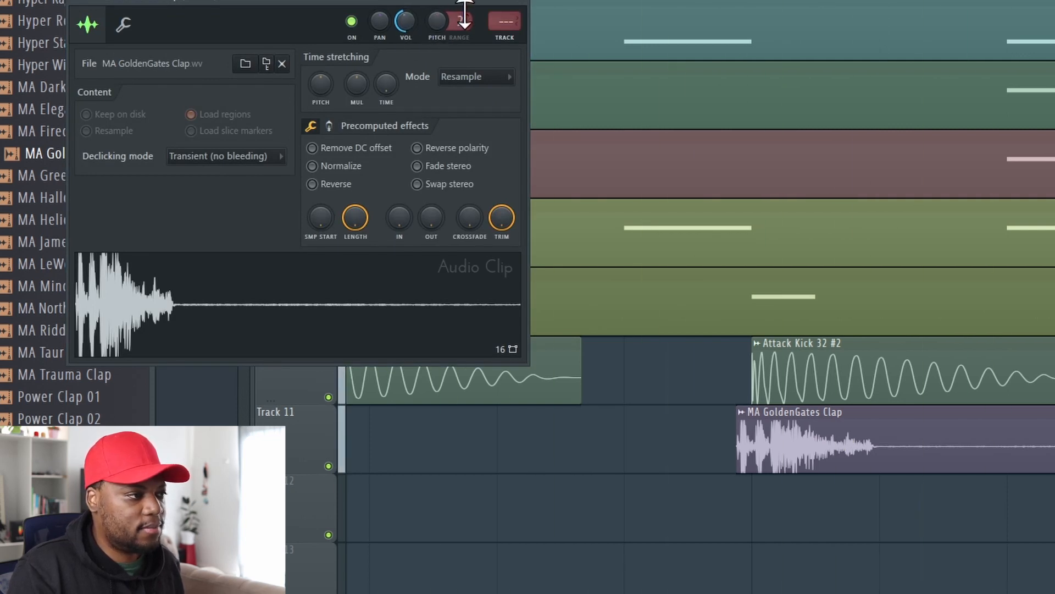
{"action": "left_click", "coordinate": [520, 4]}
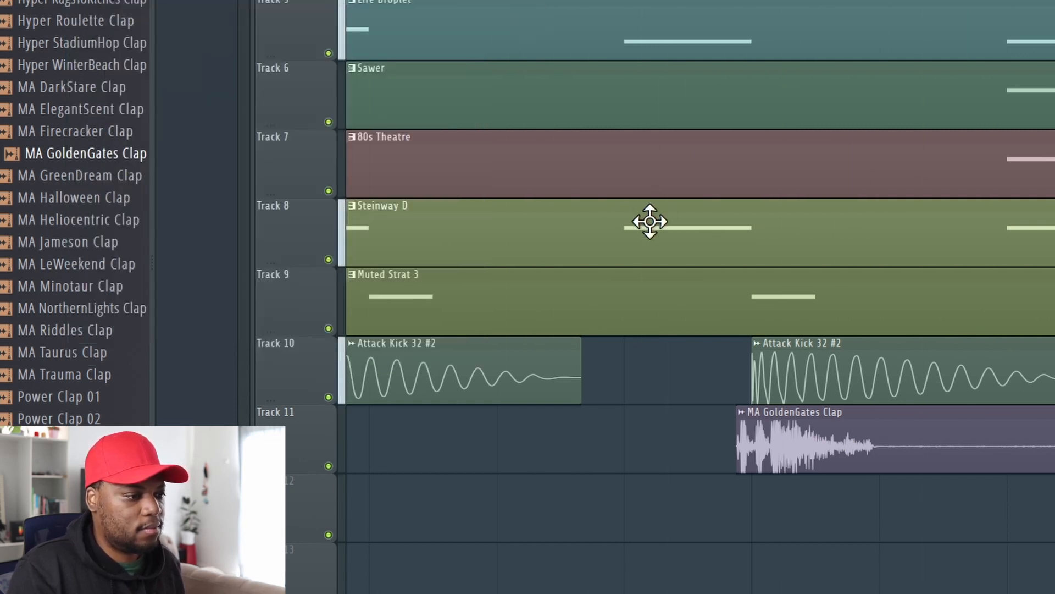
{"action": "left_click_drag", "start_coordinate": [784, 437], "coordinate": [789, 440]}
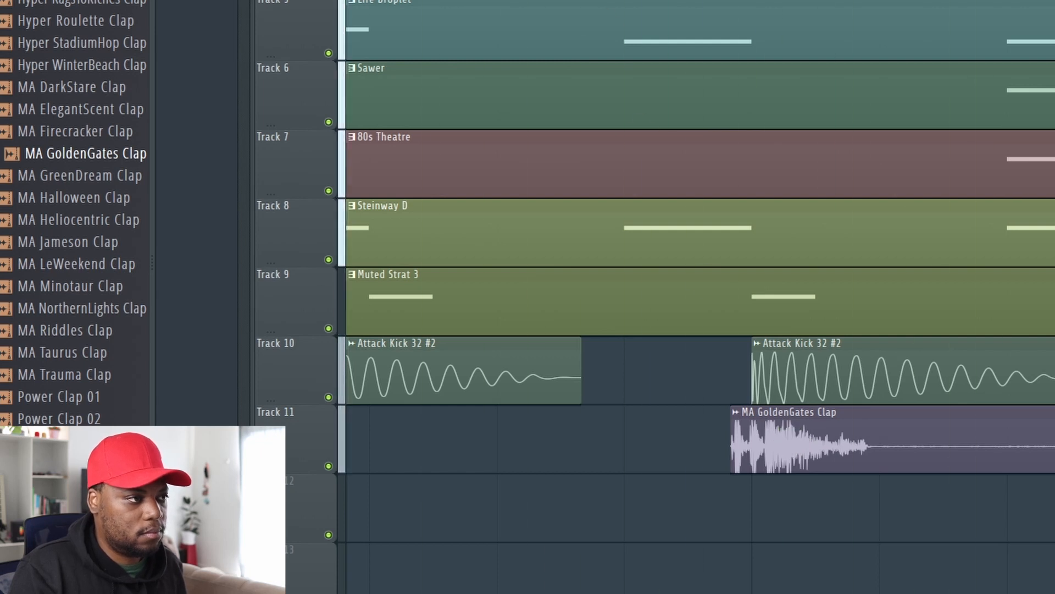
Step: Layer MA Taurus Clap on Track 12 just ahead of beat 2 and lower the volume of both claps
{"action": "scroll", "coordinate": [422, 16], "scroll_direction": "down", "scroll_amount": 4}
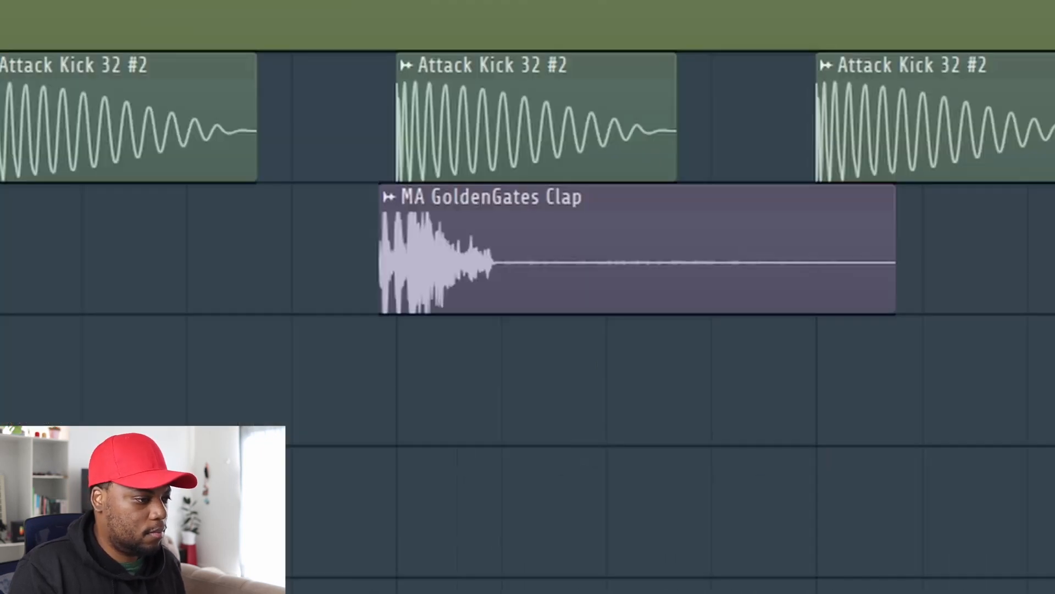
{"action": "left_click_drag", "start_coordinate": [0, 330], "coordinate": [632, 408]}
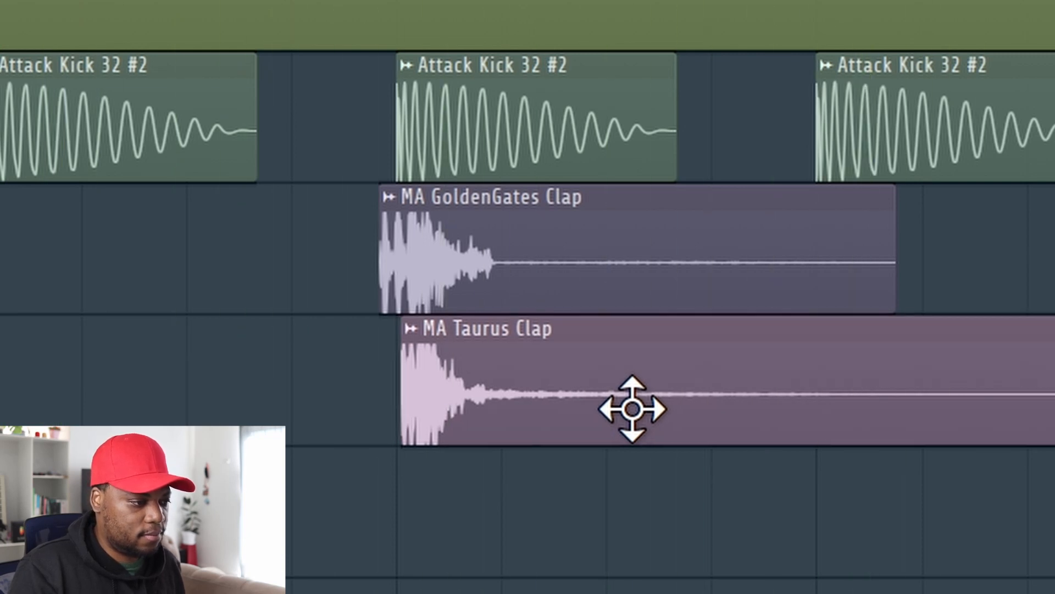
{"action": "double_click", "coordinate": [579, 281]}
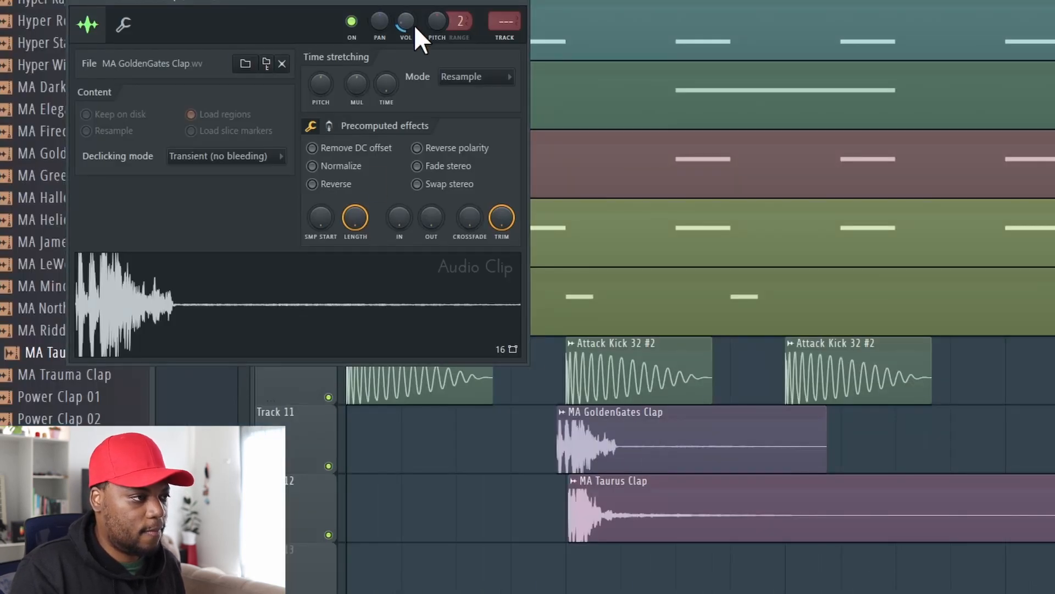
{"action": "double_click", "coordinate": [640, 491]}
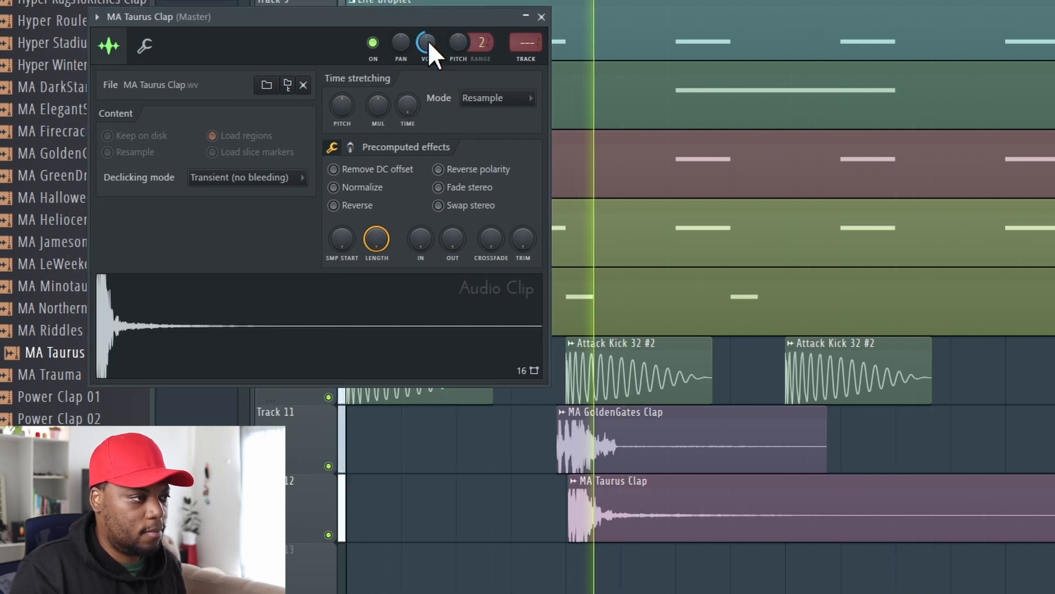
{"action": "left_click_drag", "start_coordinate": [620, 518], "coordinate": [617, 519]}
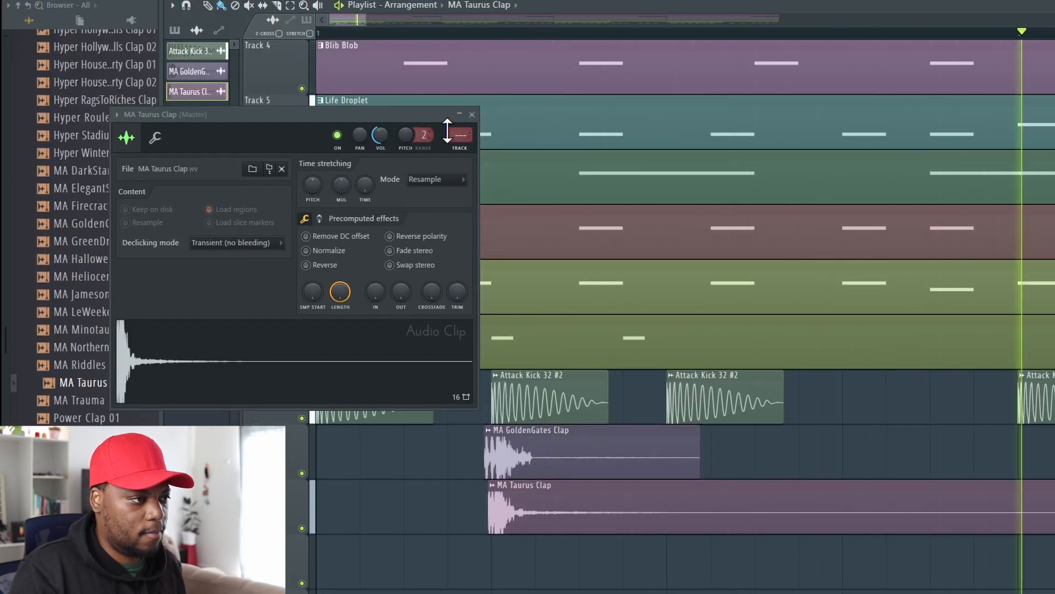
{"action": "left_click", "coordinate": [472, 114]}
Step: Shorten the MA Taurus Clap's tail to about the length of the GoldenGates clap
{"action": "scroll", "coordinate": [439, 41], "scroll_direction": "up", "scroll_amount": 3}
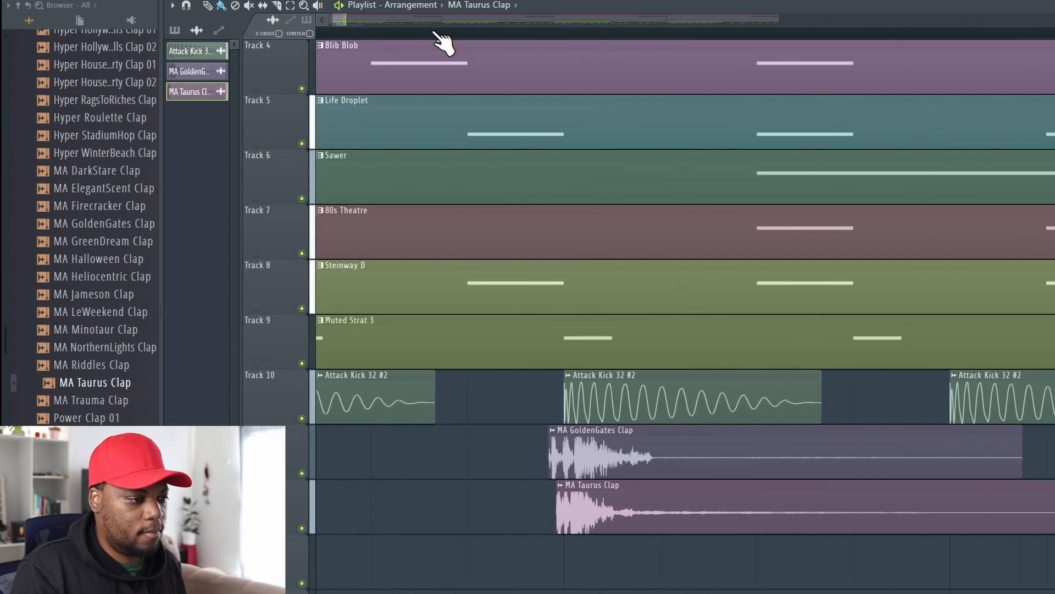
{"action": "double_click", "coordinate": [681, 506]}
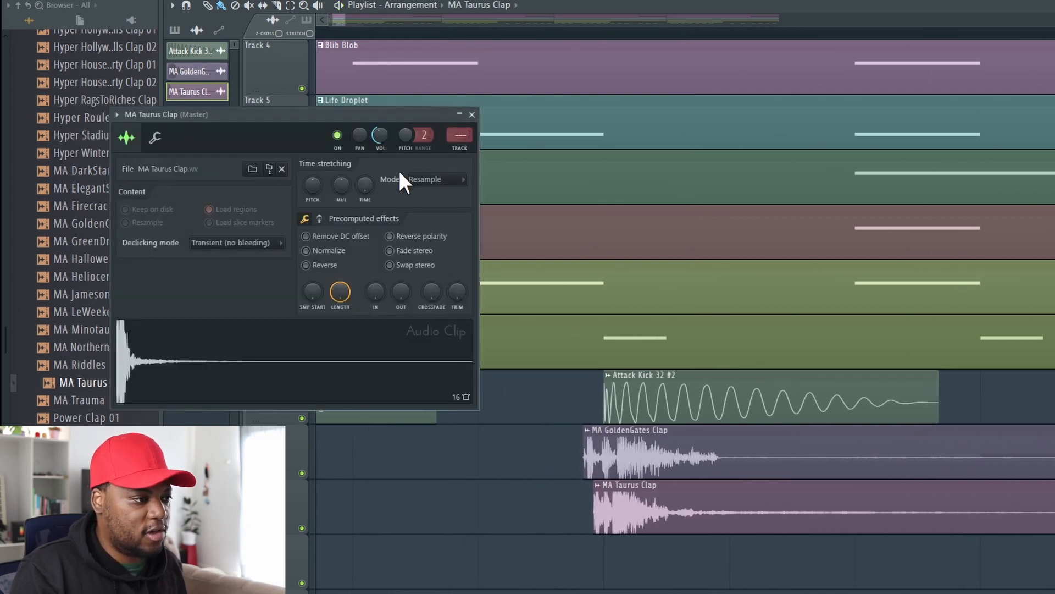
{"action": "left_click", "coordinate": [472, 114]}
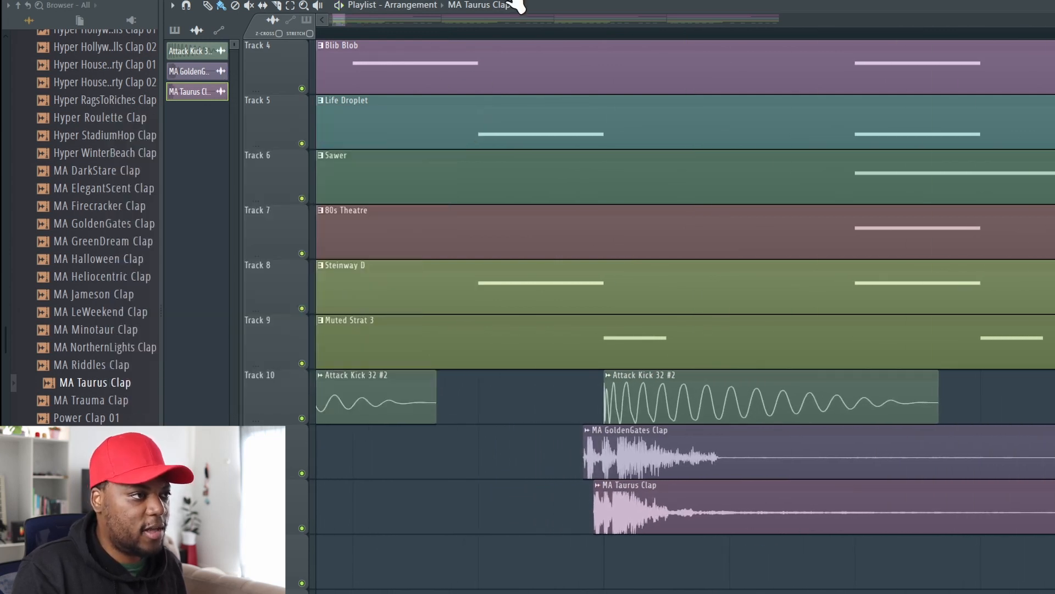
{"action": "left_click", "coordinate": [502, 6]}
{"action": "left_click", "coordinate": [490, 9]}
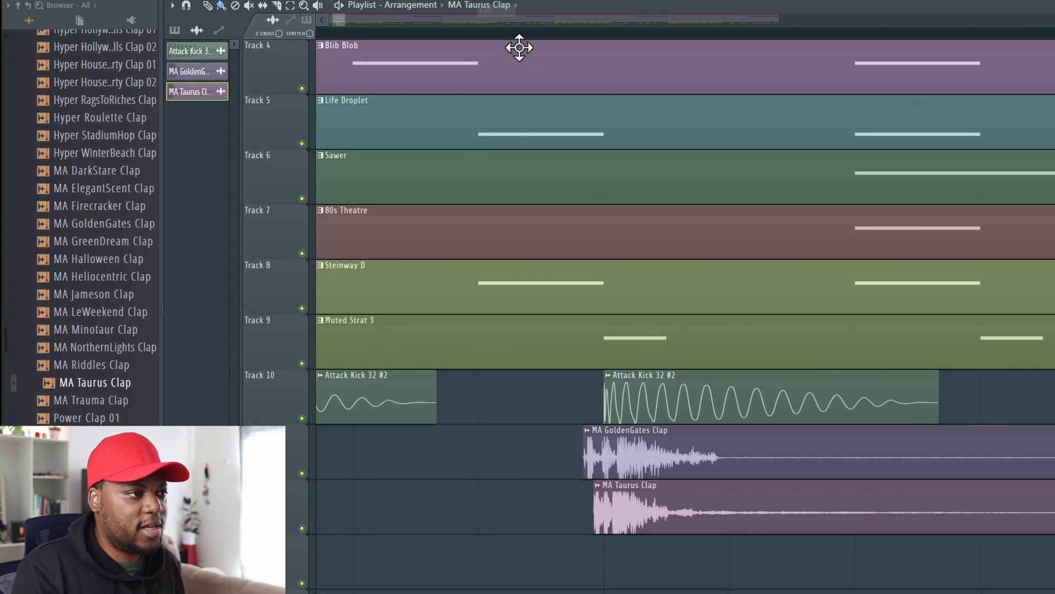
{"action": "scroll", "coordinate": [531, 41], "scroll_direction": "down", "scroll_amount": 6}
{"action": "scroll", "coordinate": [522, 37], "scroll_direction": "down", "scroll_amount": 1}
Step: Duplicate both layered claps to just ahead of beat 4 of bar 1 and play the result
{"action": "left_click_drag", "start_coordinate": [519, 559], "coordinate": [422, 468]}
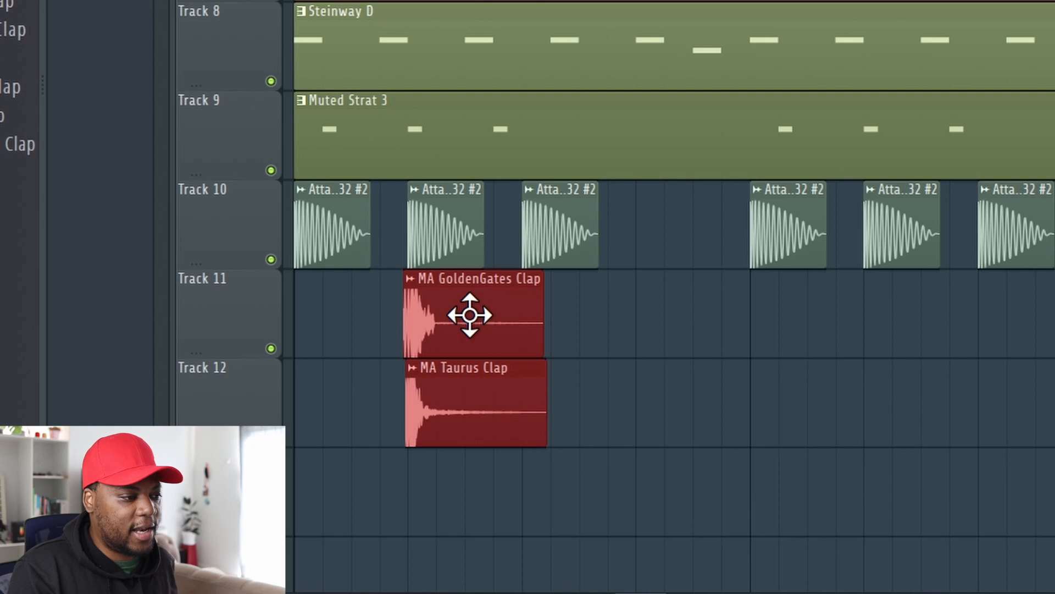
{"action": "left_click_drag", "start_coordinate": [470, 313], "coordinate": [696, 321]}
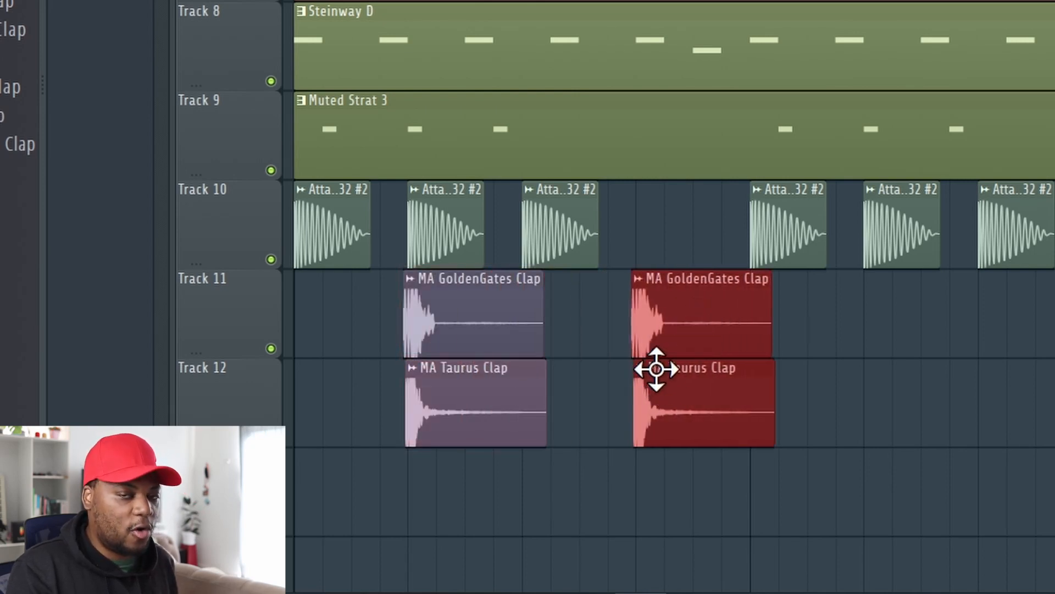
{"action": "key", "text": "space"}
{"action": "scroll", "coordinate": [669, 297], "scroll_direction": "down", "scroll_amount": 2}
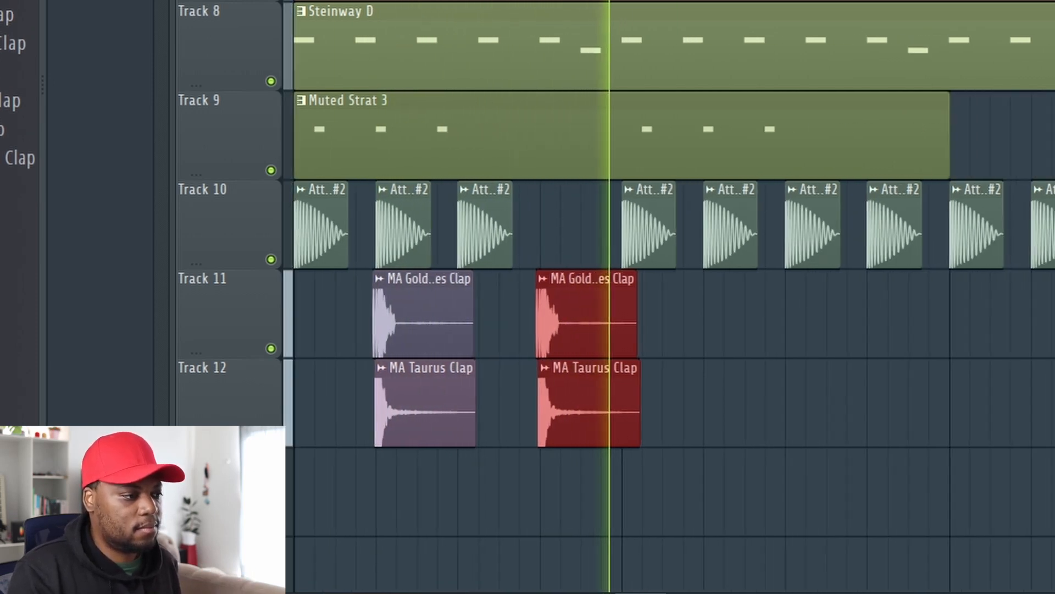
{"action": "key", "text": "space"}
Step: Duplicate the layered claps on Tracks 11 and 12 through bar 4, just ahead of beats 2 and 4 of each bar
{"action": "left_click_drag", "start_coordinate": [645, 532], "coordinate": [709, 349]}
{"action": "key", "text": "space"}
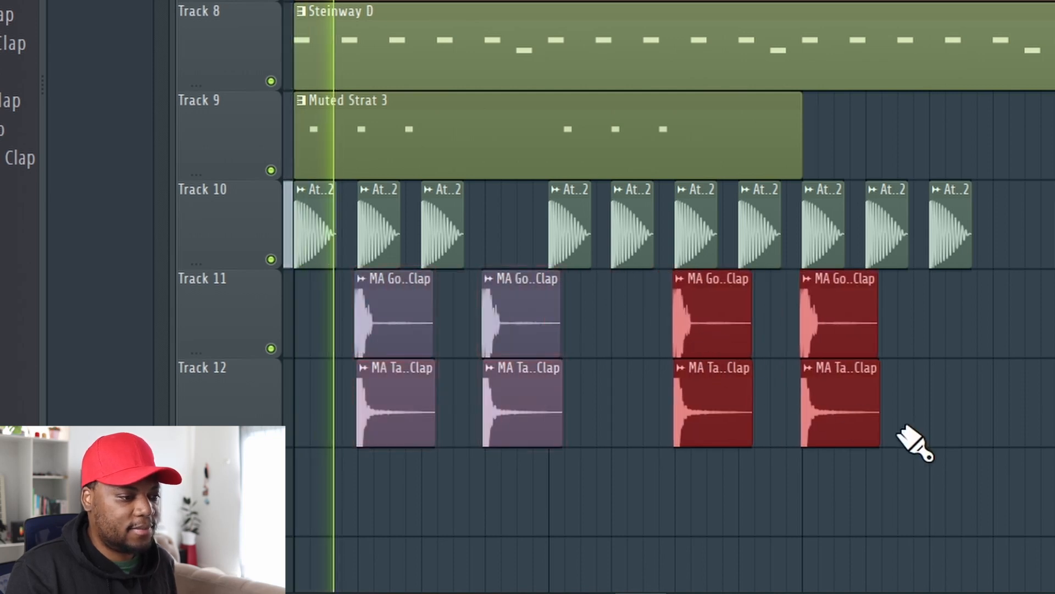
{"action": "left_click_drag", "start_coordinate": [697, 313], "coordinate": [645, 313]}
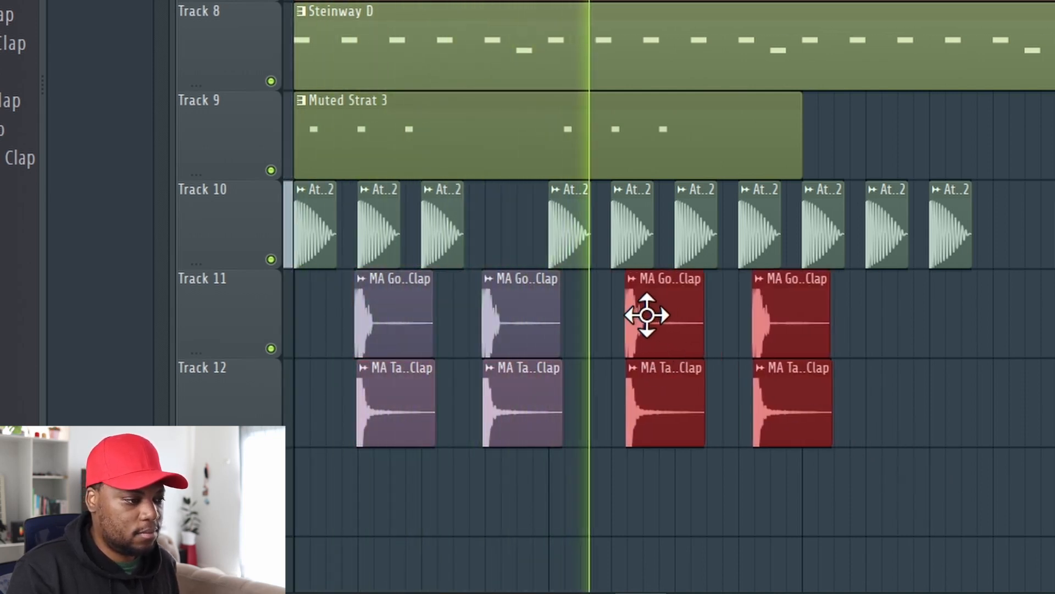
{"action": "left_click_drag", "start_coordinate": [869, 461], "coordinate": [905, 350]}
{"action": "scroll", "coordinate": [970, 7], "scroll_direction": "down", "scroll_amount": 3}
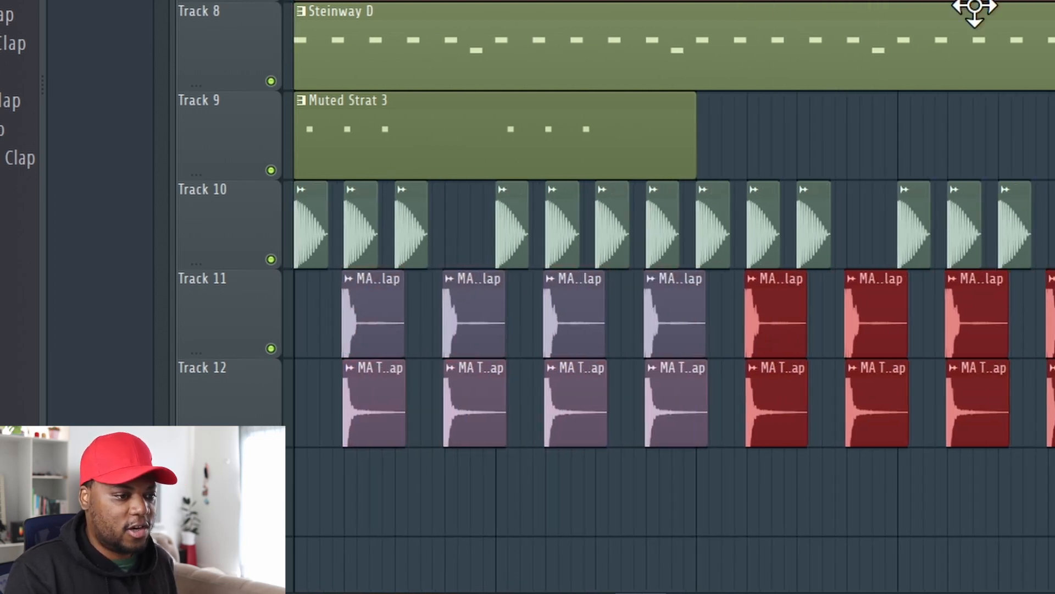
Step: Duplicate the four bars of layered claps into bars 5 to 8, play the arrangement and deselect the clips
{"action": "left_click_drag", "start_coordinate": [1044, 536], "coordinate": [1053, 358]}
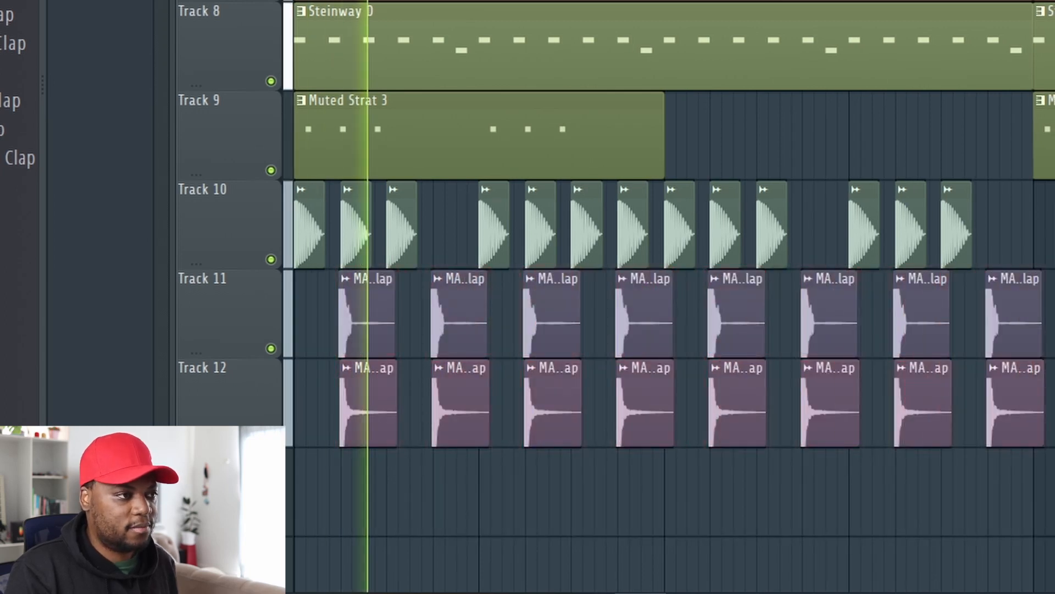
{"action": "scroll", "coordinate": [670, 297], "scroll_direction": "down", "scroll_amount": 3}
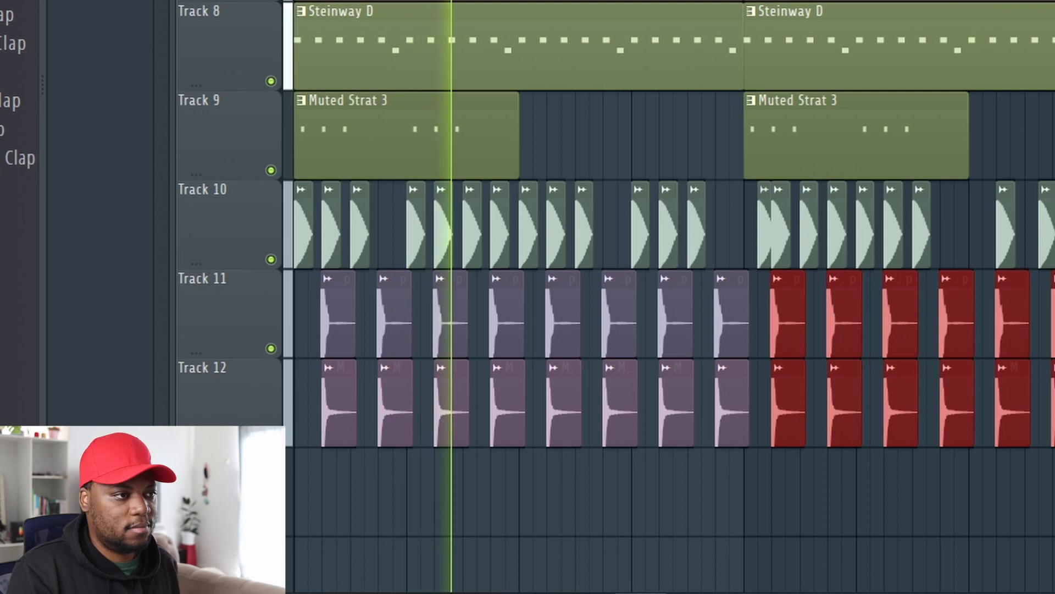
{"action": "scroll", "coordinate": [888, 242], "scroll_direction": "down", "scroll_amount": 3}
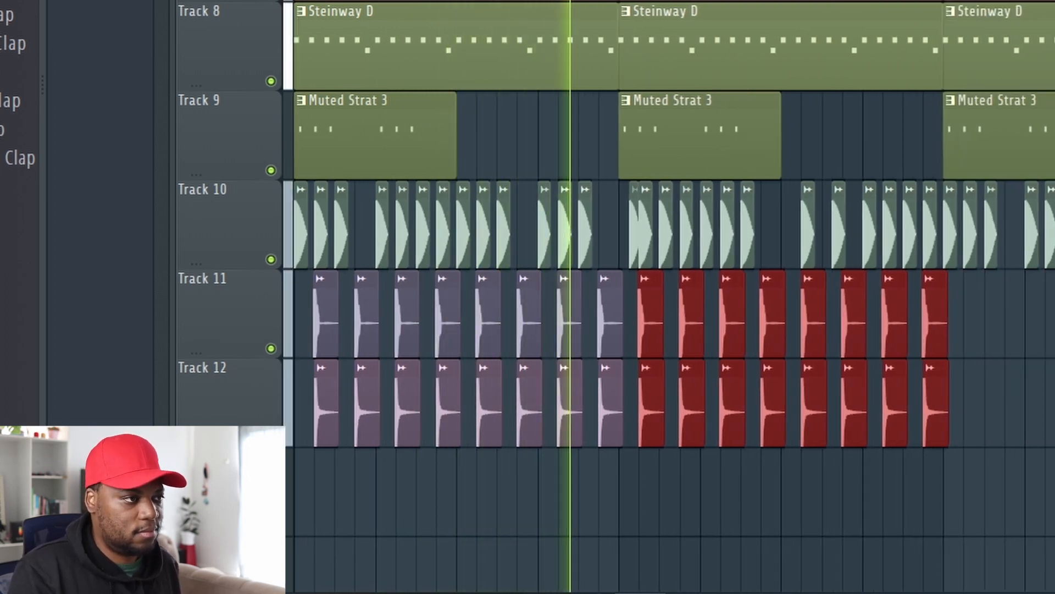
{"action": "scroll", "coordinate": [669, 296], "scroll_direction": "up", "scroll_amount": 1}
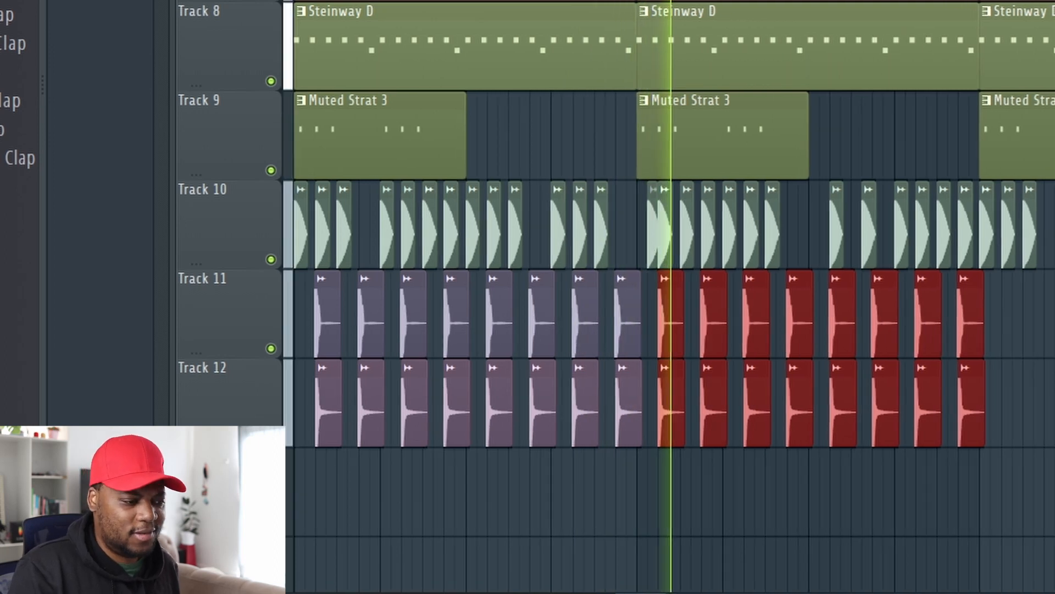
{"action": "scroll", "coordinate": [871, 259], "scroll_direction": "down", "scroll_amount": 2}
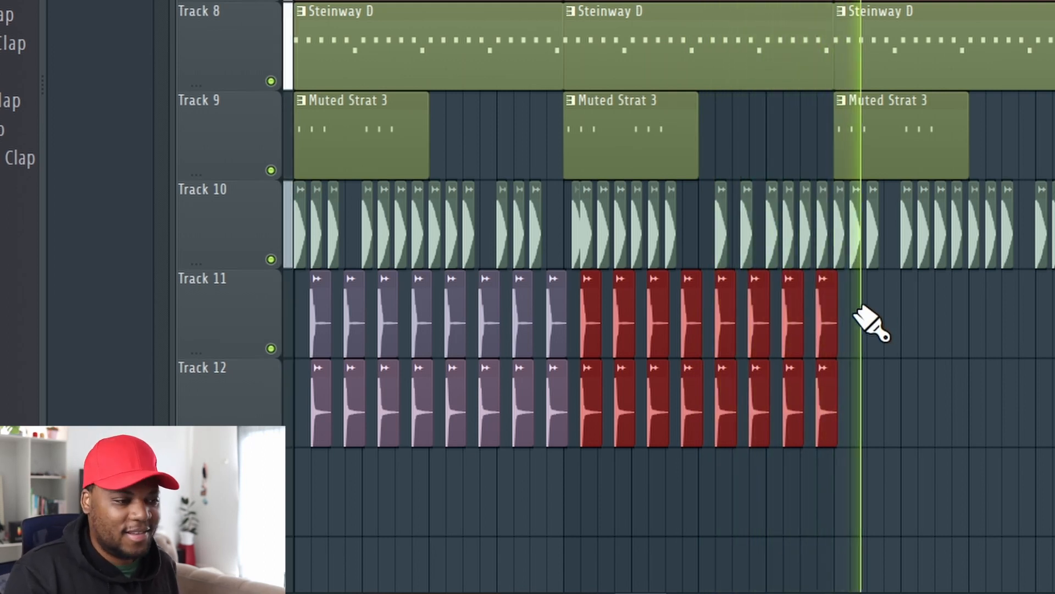
{"action": "key", "text": "space"}
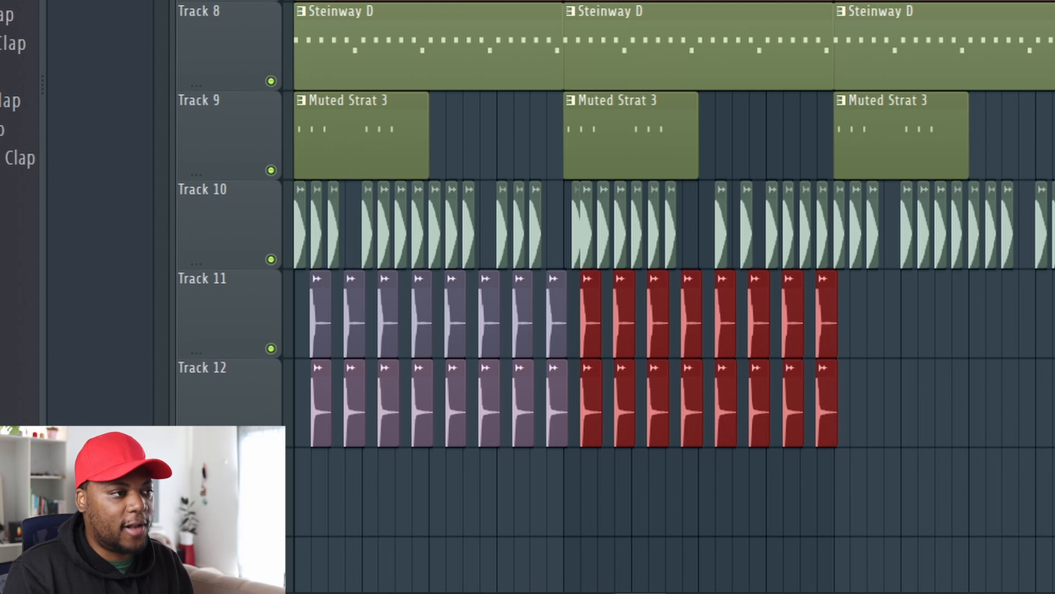
{"action": "scroll", "coordinate": [671, 297], "scroll_direction": "up", "scroll_amount": 3}
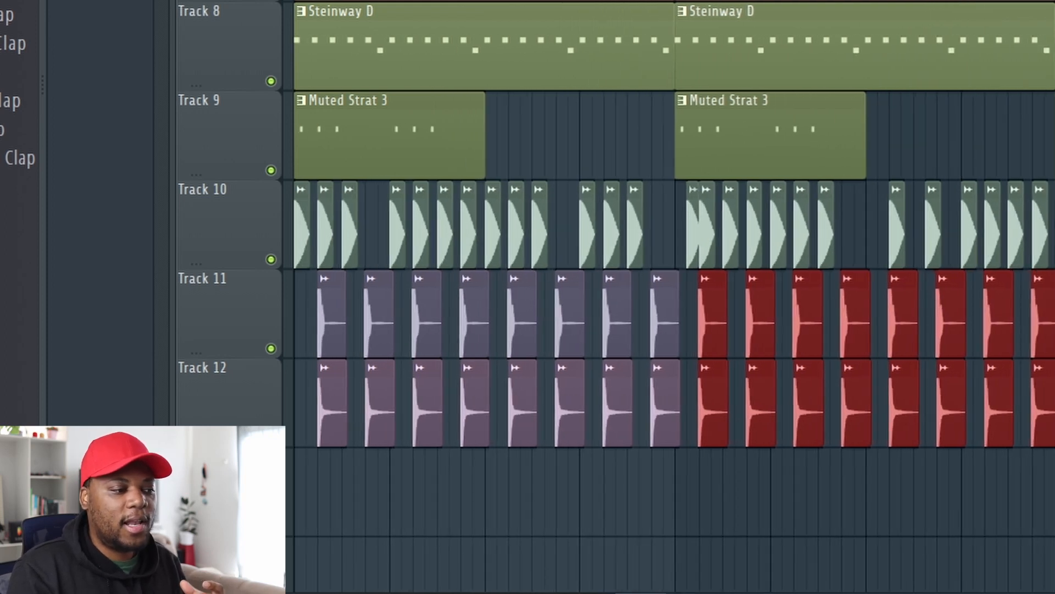
{"action": "key", "text": "ctrl+d"}
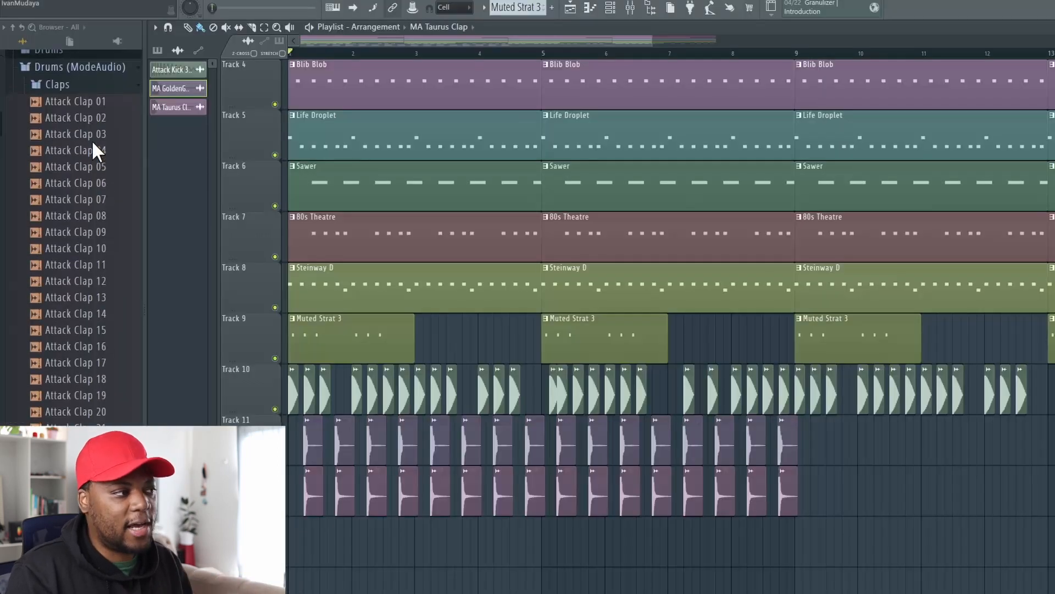
Step: Load Attack Hat 15 as a Channel rack channel and place a new empty pattern across bars 1 to 16 on Track 13
{"action": "scroll", "coordinate": [94, 278], "scroll_direction": "up", "scroll_amount": 5}
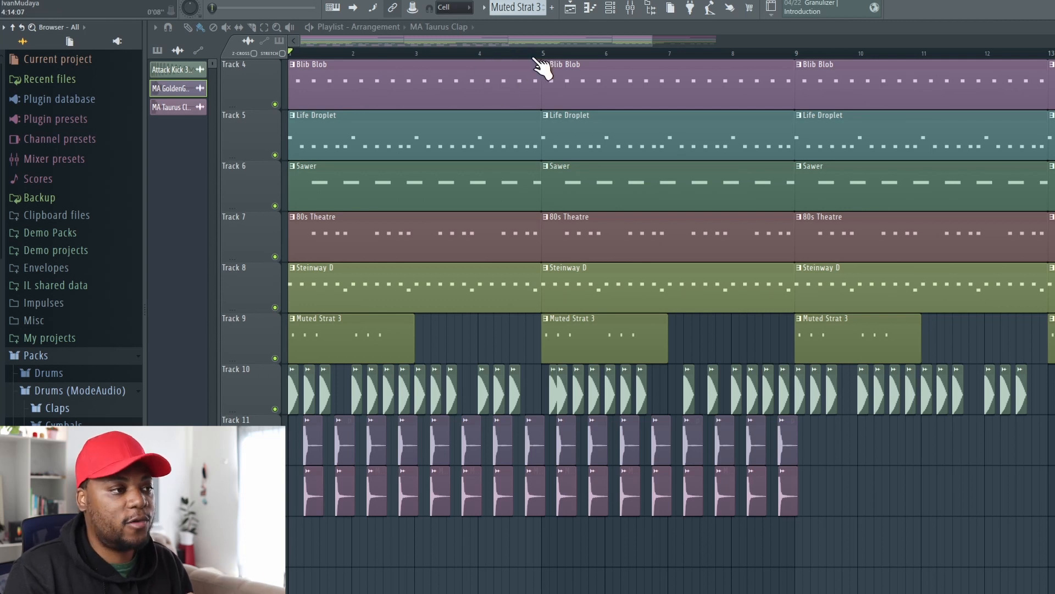
{"action": "scroll", "coordinate": [541, 69], "scroll_direction": "down", "scroll_amount": 3}
{"action": "left_click_drag", "start_coordinate": [539, 565], "coordinate": [302, 464]}
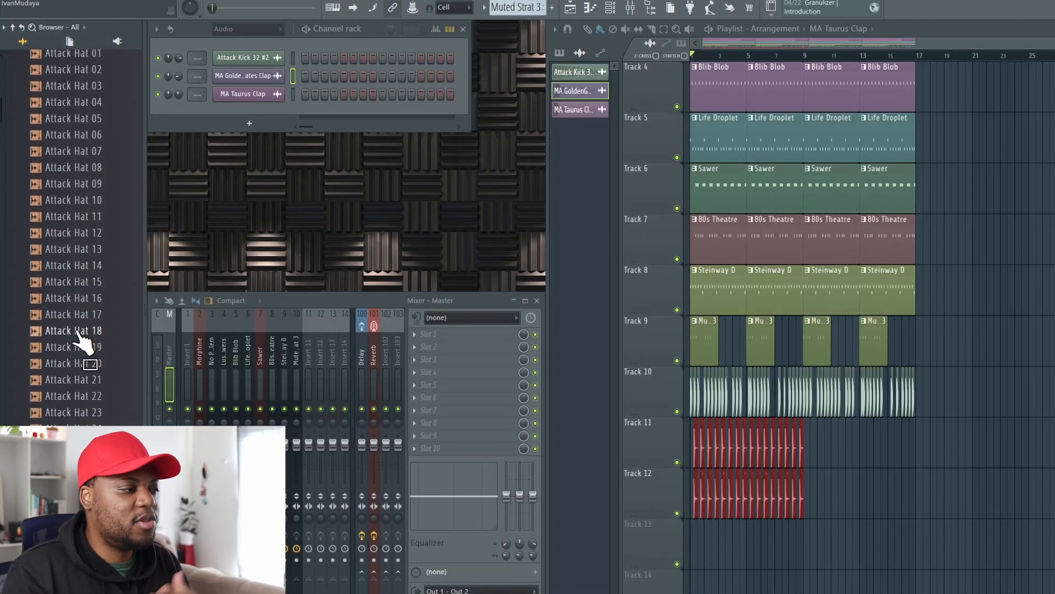
{"action": "left_click", "coordinate": [82, 282]}
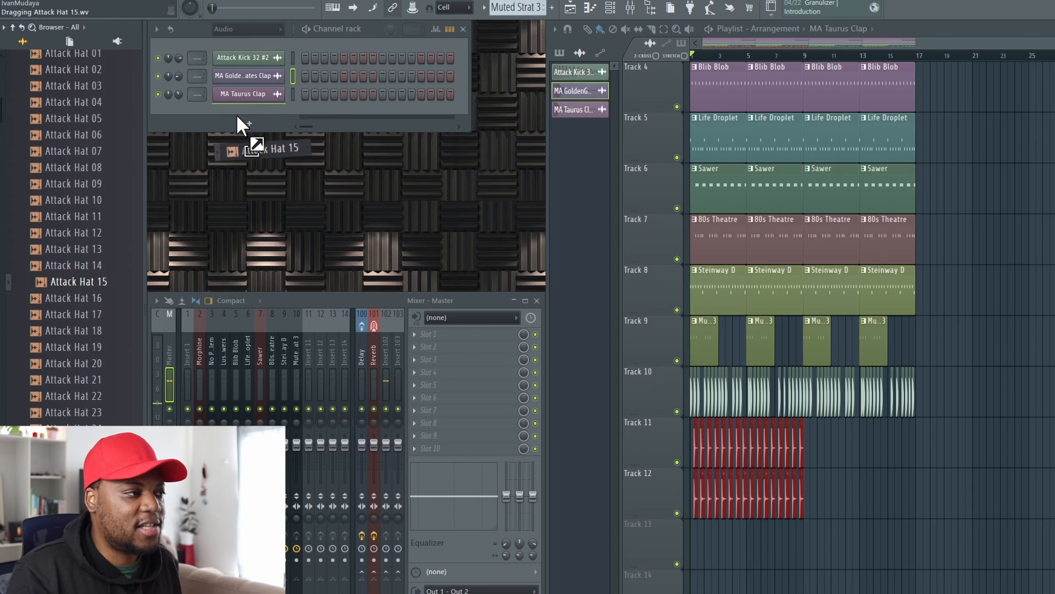
{"action": "left_click_drag", "start_coordinate": [243, 110], "coordinate": [244, 113]}
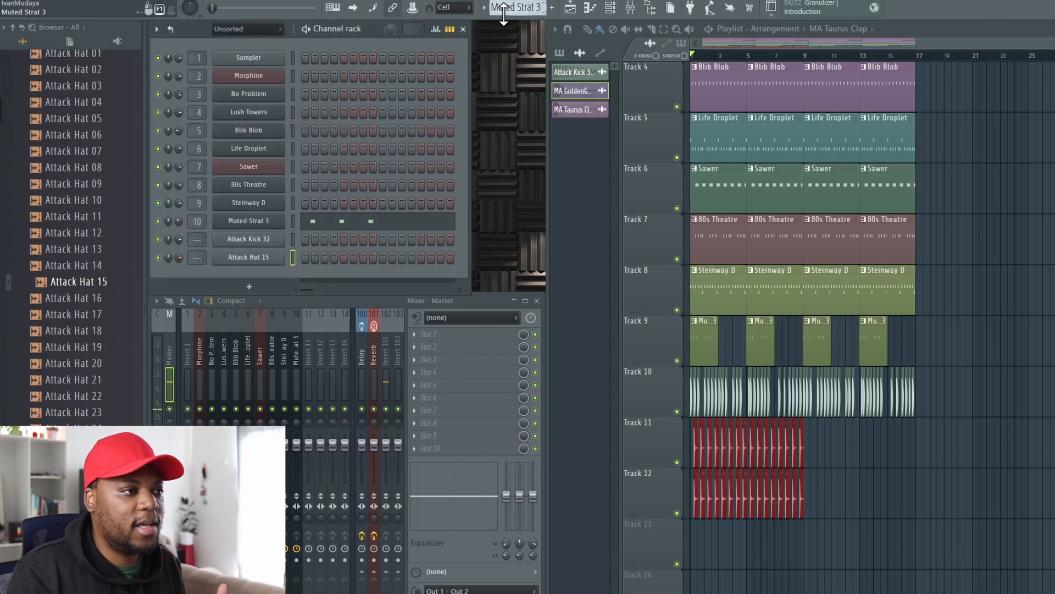
{"action": "scroll", "coordinate": [504, 15], "scroll_direction": "down", "scroll_amount": 1}
{"action": "left_click_drag", "start_coordinate": [700, 547], "coordinate": [913, 553]}
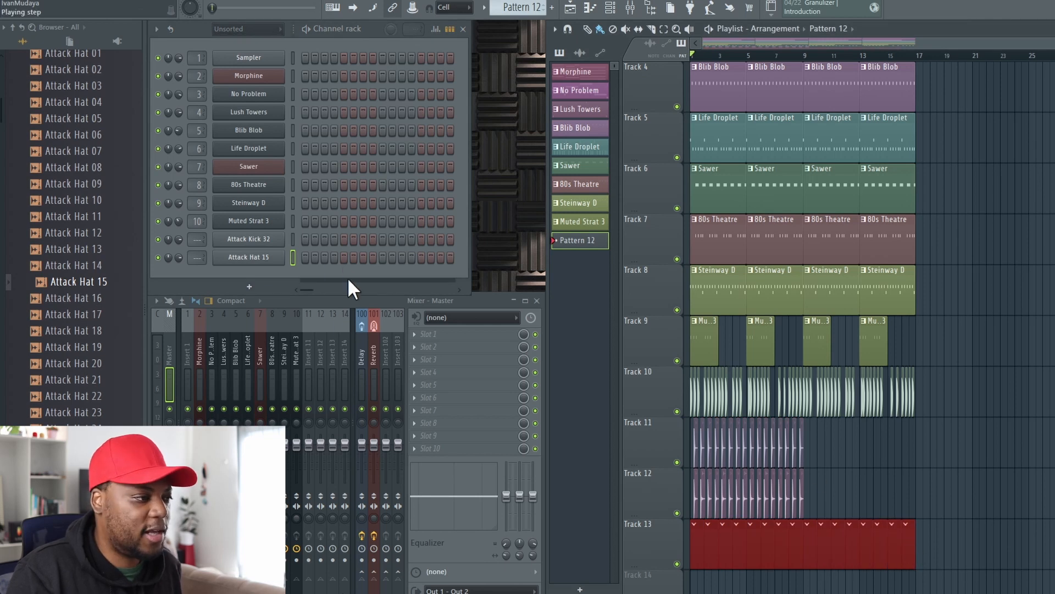
Step: Program Attack Hat 15 on steps 3, 7, 11 and 15 during playback and lower its volume
{"action": "left_click", "coordinate": [324, 257]}
{"action": "key", "text": "space"}
{"action": "left_click", "coordinate": [362, 257]}
{"action": "left_click", "coordinate": [401, 257]}
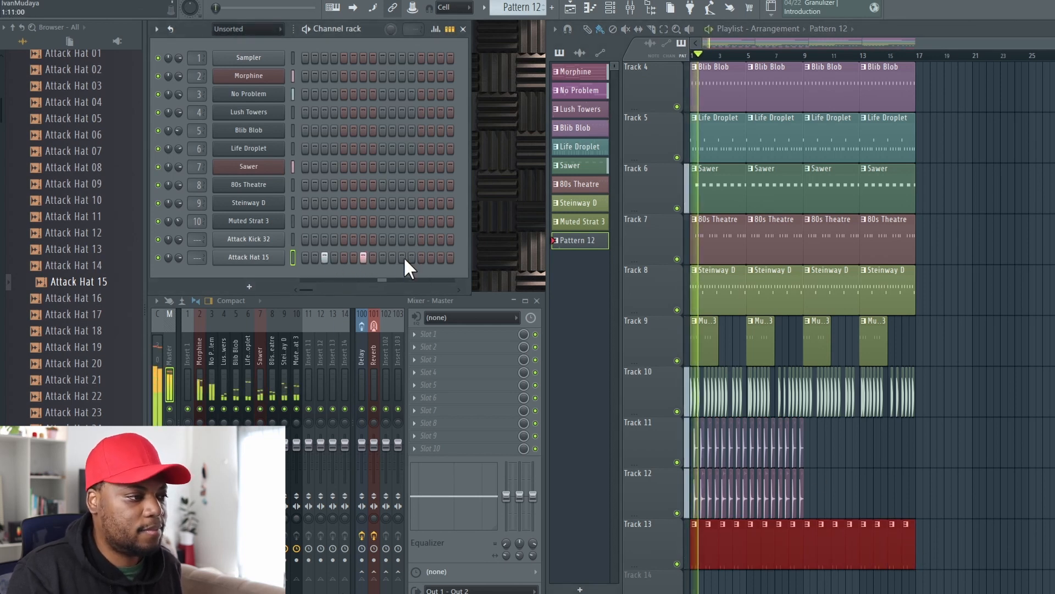
{"action": "left_click", "coordinate": [440, 257]}
{"action": "left_click_drag", "start_coordinate": [179, 257], "coordinate": [179, 267]}
Step: Audition more closed hats, load Attack Hat 23 as a new channel and fill all 16 of its steps
{"action": "left_click", "coordinate": [98, 350]}
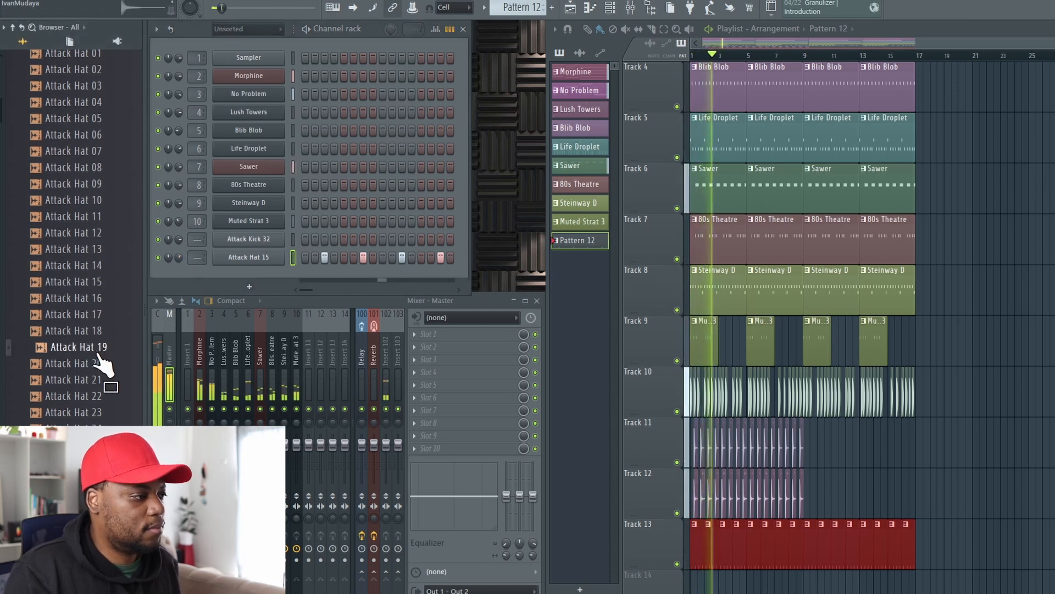
{"action": "left_click_drag", "start_coordinate": [88, 412], "coordinate": [250, 277]}
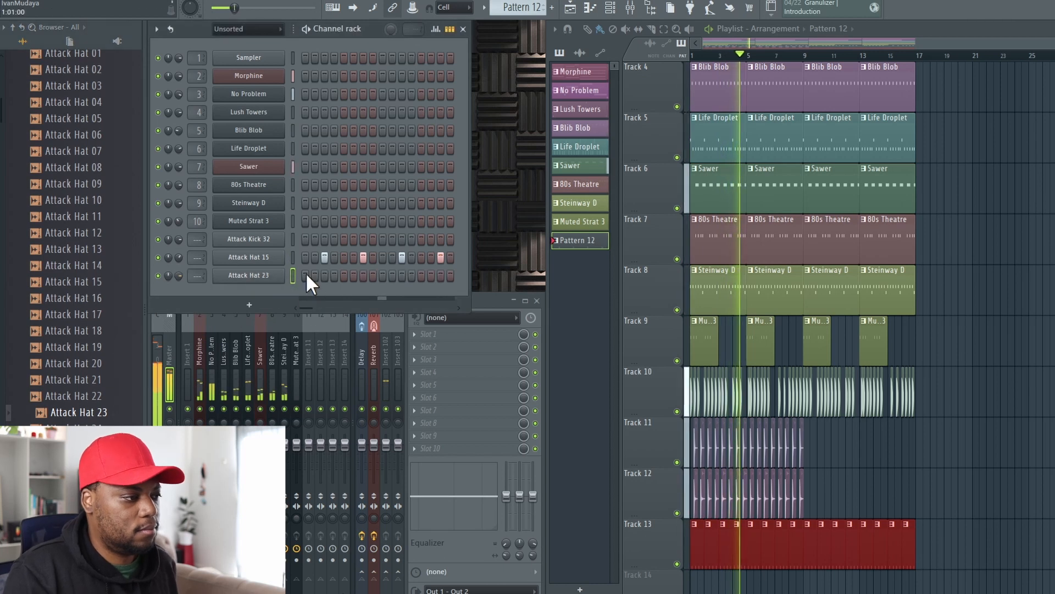
{"action": "left_click_drag", "start_coordinate": [179, 276], "coordinate": [179, 277]}
Step: Set the main swing to 33% and lower the Attack Hat 23 channel volume to 47%
{"action": "left_click_drag", "start_coordinate": [390, 29], "coordinate": [390, 17]}
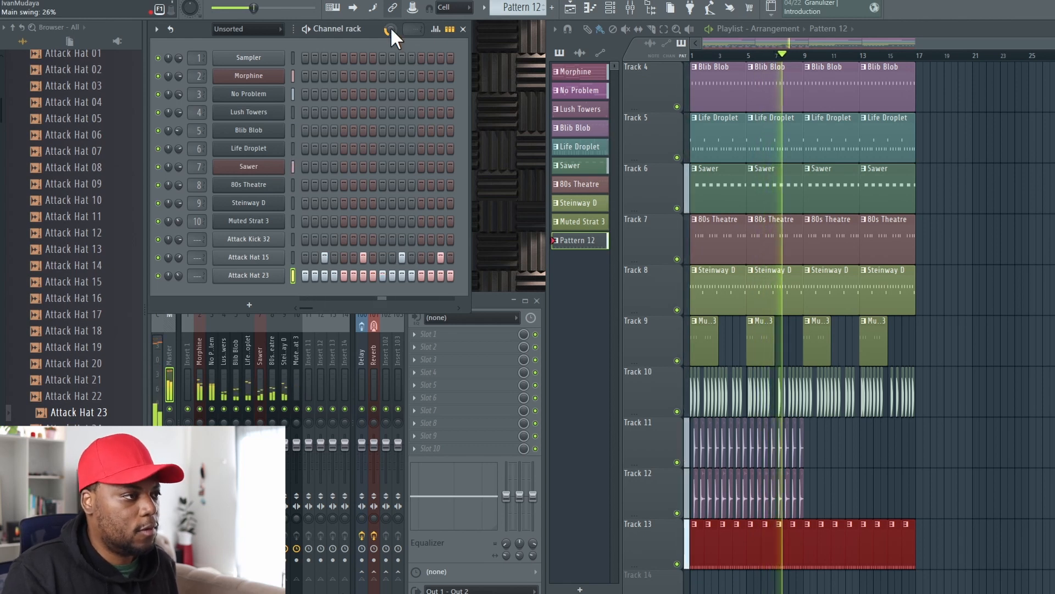
{"action": "key", "text": "space"}
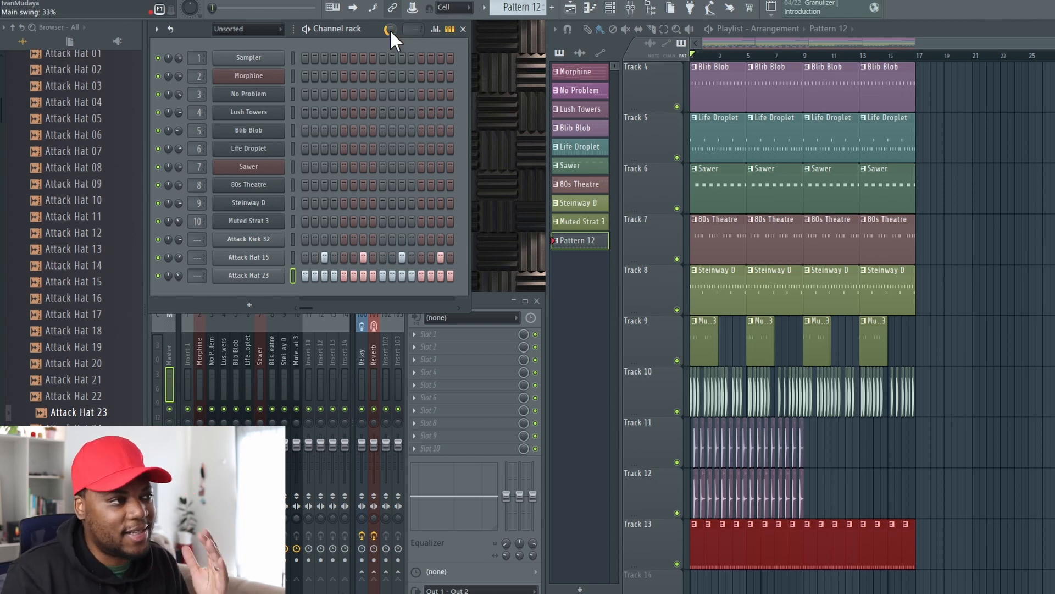
{"action": "key", "text": "space"}
{"action": "scroll", "coordinate": [92, 315], "scroll_direction": "down", "scroll_amount": 5}
{"action": "scroll", "coordinate": [93, 315], "scroll_direction": "down", "scroll_amount": 1}
{"action": "left_click_drag", "start_coordinate": [179, 276], "coordinate": [179, 289]}
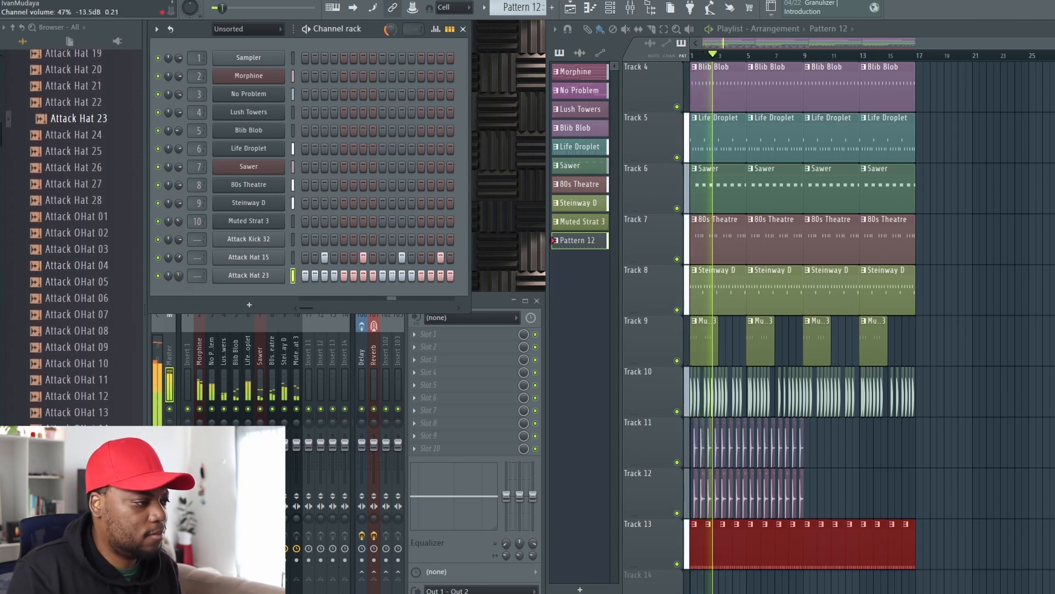
Step: Audition open hats, load Attack OHat 10 as a channel, enlarge the Playlist and stop playback
{"action": "left_click_drag", "start_coordinate": [96, 314], "coordinate": [103, 321]}
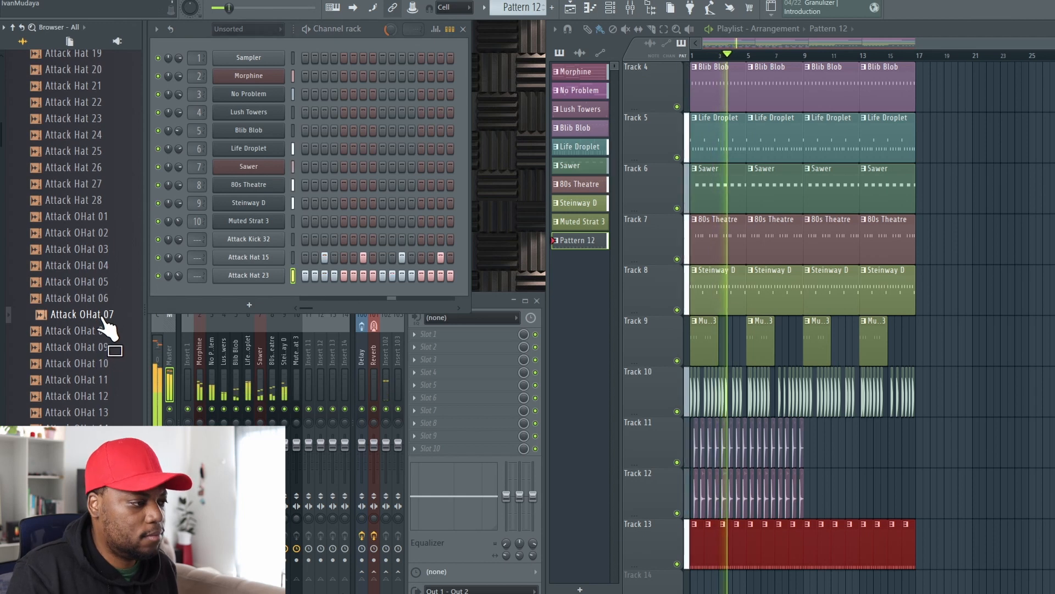
{"action": "left_click_drag", "start_coordinate": [113, 376], "coordinate": [249, 287]}
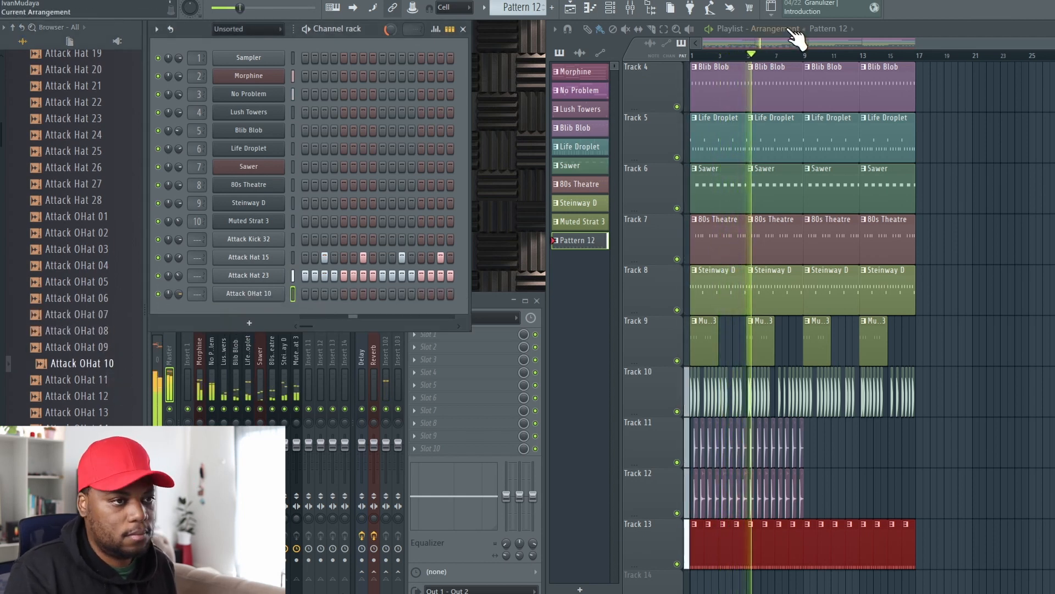
{"action": "double_click", "coordinate": [876, 32]}
{"action": "key", "text": "space"}
Step: Place Attack OHat 10 as an audio clip at the start of bar 2 on Track 14
{"action": "scroll", "coordinate": [802, 157], "scroll_direction": "down", "scroll_amount": 5}
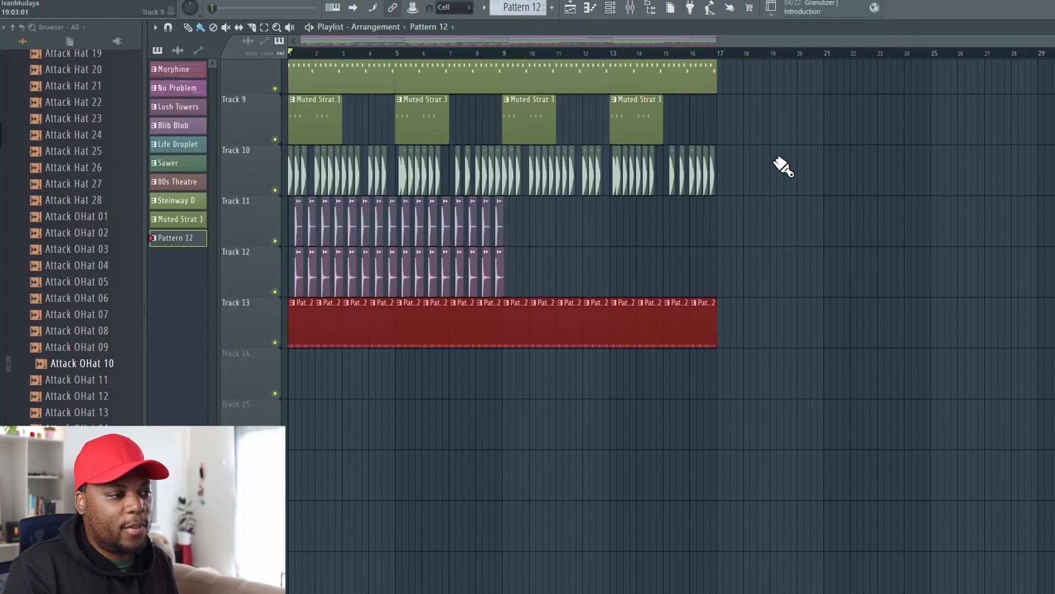
{"action": "scroll", "coordinate": [774, 158], "scroll_direction": "down", "scroll_amount": 3}
{"action": "scroll", "coordinate": [356, 40], "scroll_direction": "up", "scroll_amount": 3}
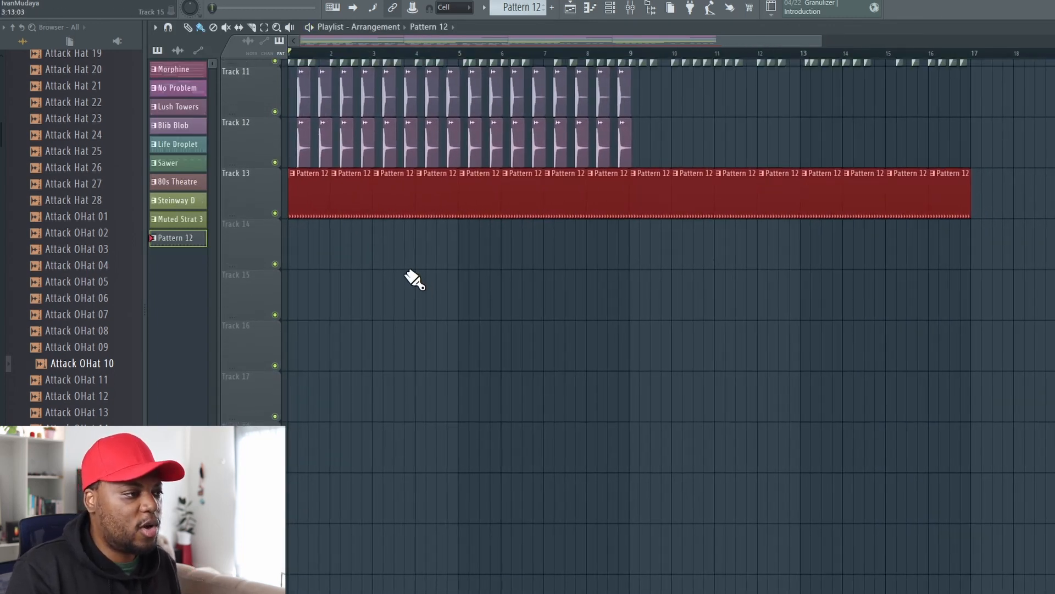
{"action": "scroll", "coordinate": [409, 275], "scroll_direction": "up", "scroll_amount": 3}
{"action": "left_click_drag", "start_coordinate": [104, 376], "coordinate": [335, 385]}
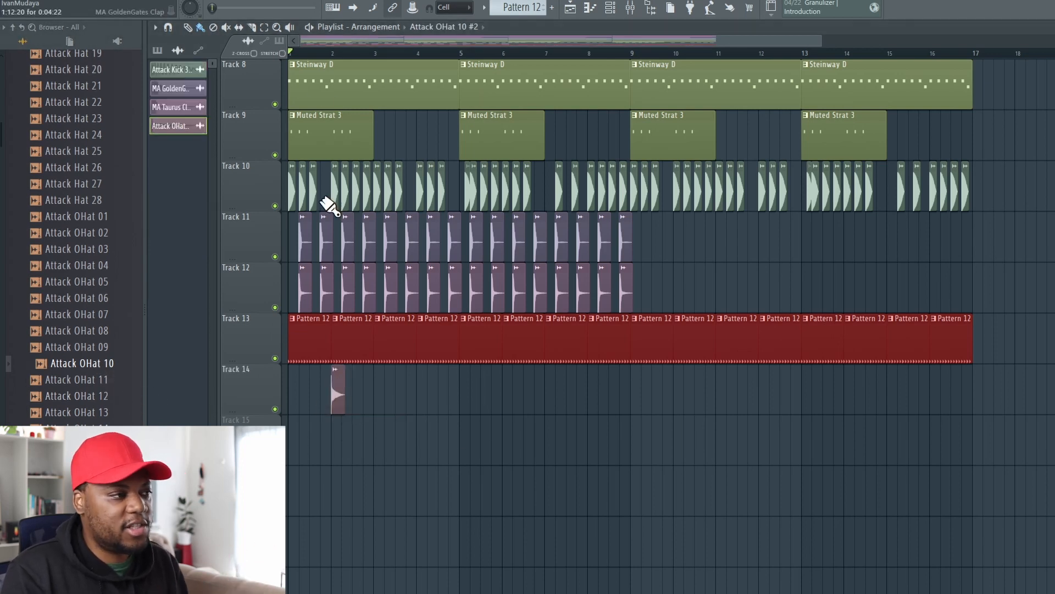
Step: Move the Attack OHat 10 clip to half a beat before bar 3 and play the result
{"action": "scroll", "coordinate": [334, 40], "scroll_direction": "up", "scroll_amount": 3}
{"action": "left_click_drag", "start_coordinate": [342, 41], "coordinate": [238, 43]}
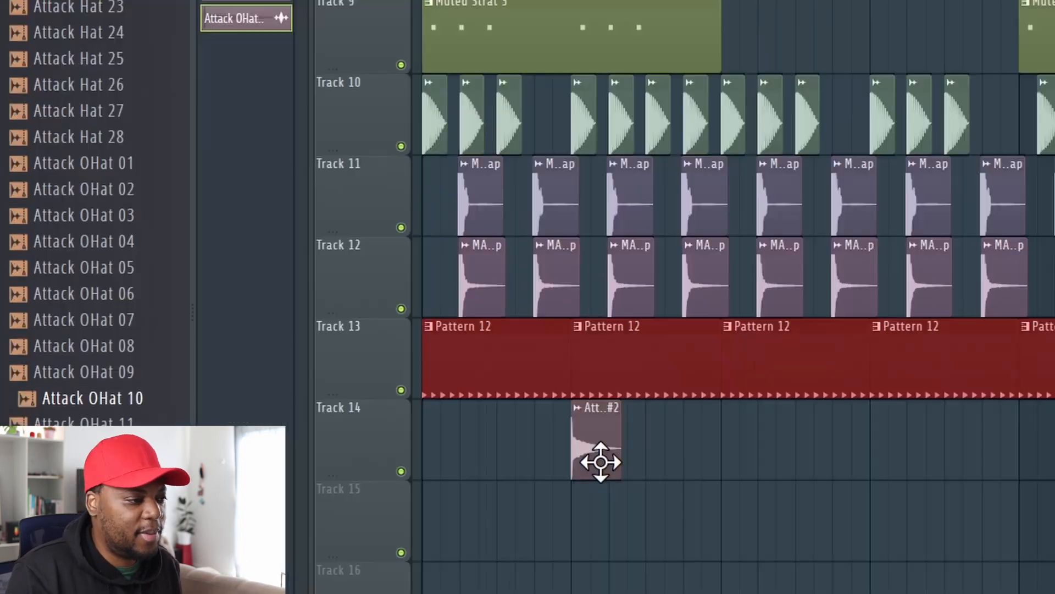
{"action": "left_click_drag", "start_coordinate": [600, 462], "coordinate": [723, 448]}
{"action": "key", "text": "space"}
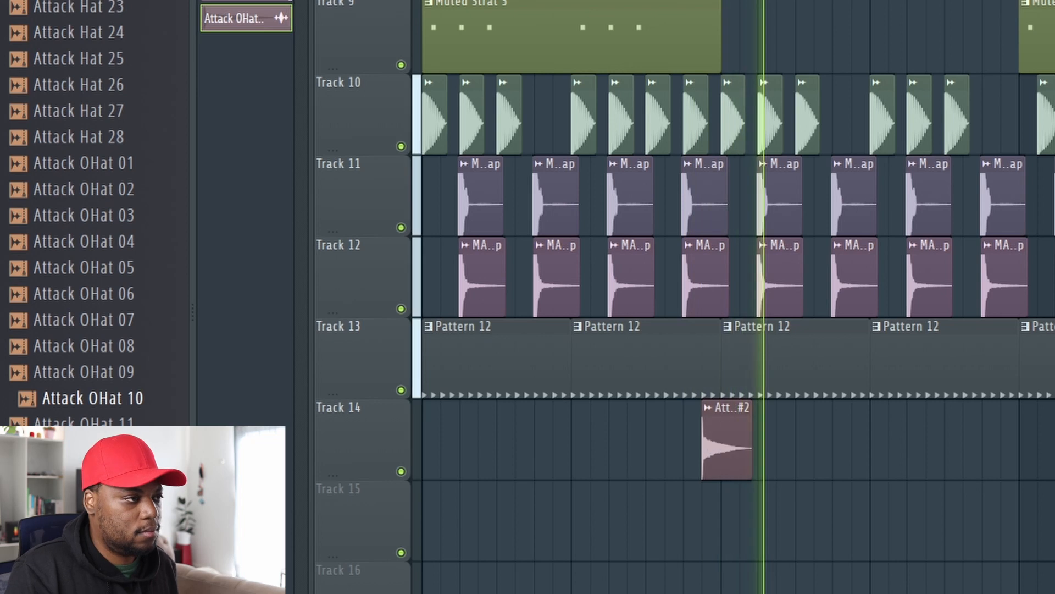
Step: Open the sample settings of the Attack OHat 10 clip on Track 14 during playback
{"action": "scroll", "coordinate": [782, 236], "scroll_direction": "up", "scroll_amount": 4}
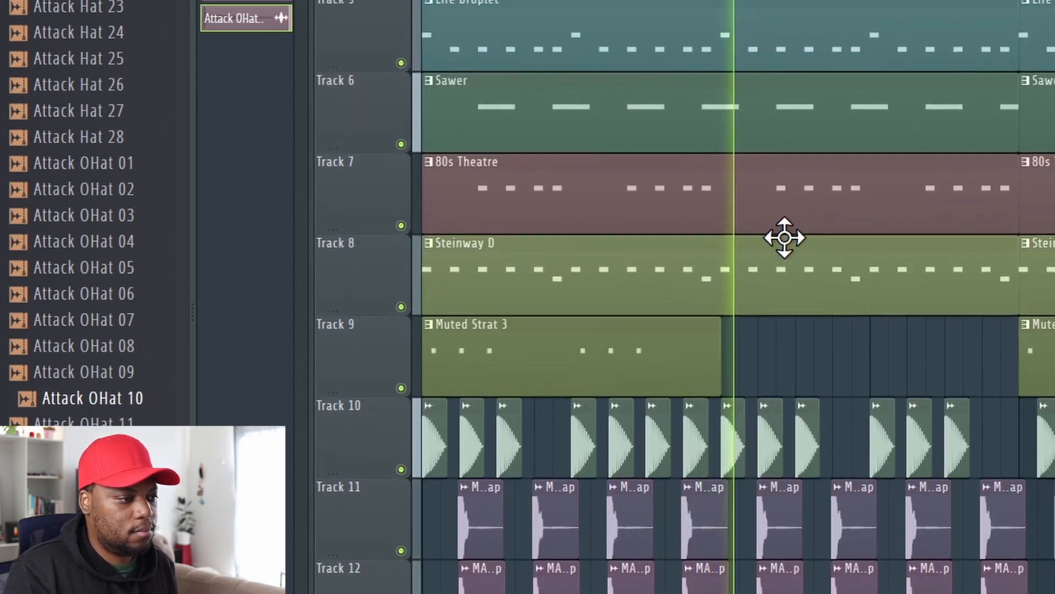
{"action": "scroll", "coordinate": [778, 187], "scroll_direction": "down", "scroll_amount": 7}
{"action": "scroll", "coordinate": [790, 200], "scroll_direction": "down", "scroll_amount": 1}
{"action": "double_click", "coordinate": [733, 200]}
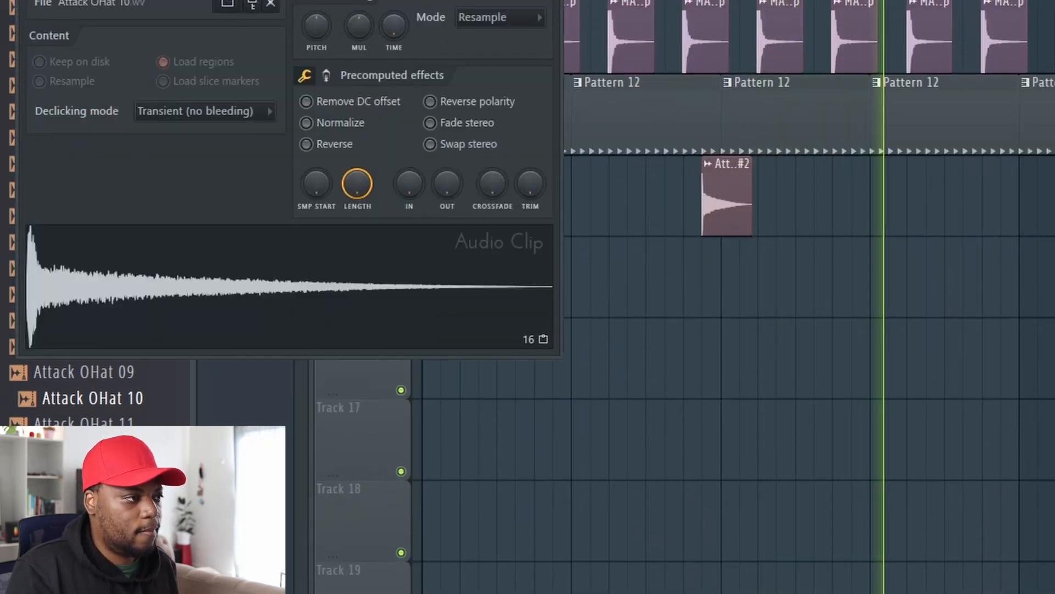
Step: Add Attack OHat 14 half a beat before bar 5 on Track 14 and lower its volume in the sample settings
{"action": "key", "text": "space"}
{"action": "double_click", "coordinate": [775, 257]}
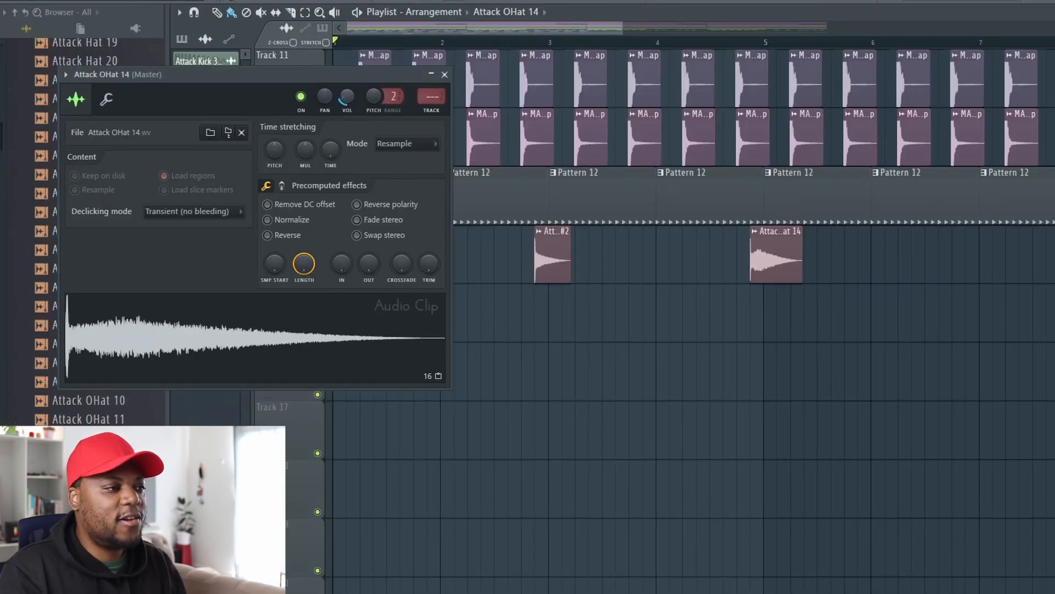
{"action": "left_click", "coordinate": [445, 74]}
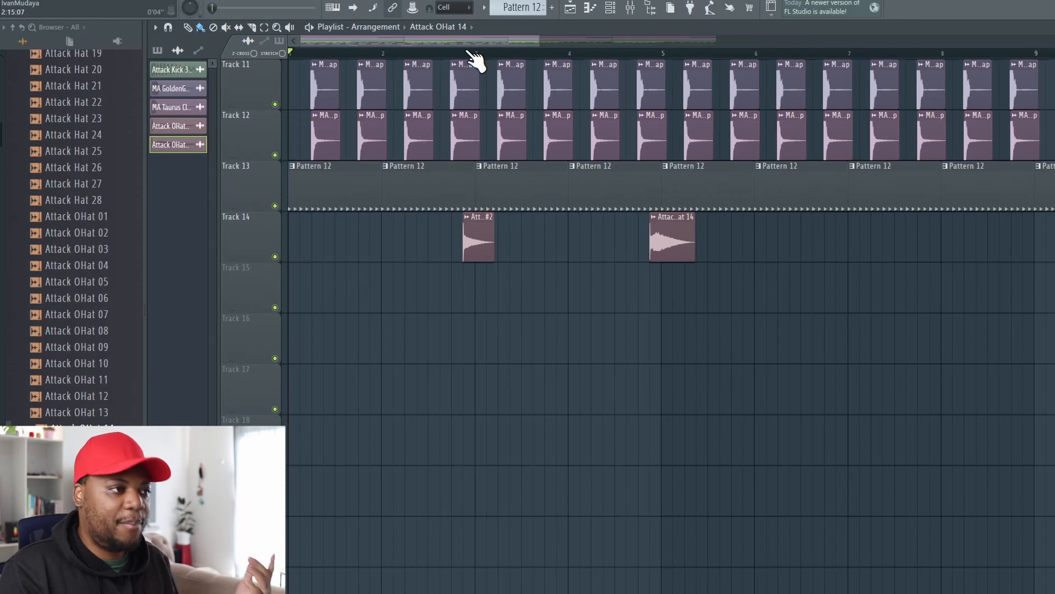
Step: Place a new pattern across bars 1 to 8 on Track 15 and load Attack OHat 19 as a Channel rack channel
{"action": "scroll", "coordinate": [472, 60], "scroll_direction": "down", "scroll_amount": 4}
{"action": "scroll", "coordinate": [718, 188], "scroll_direction": "up", "scroll_amount": 6}
{"action": "scroll", "coordinate": [682, 295], "scroll_direction": "down", "scroll_amount": 3}
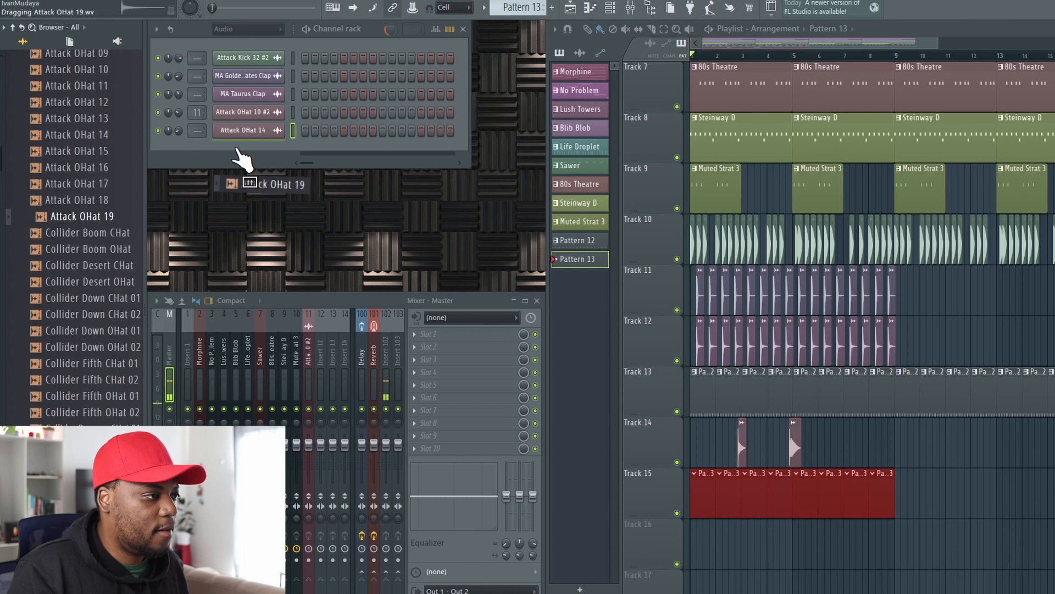
{"action": "left_click_drag", "start_coordinate": [242, 160], "coordinate": [184, 262]}
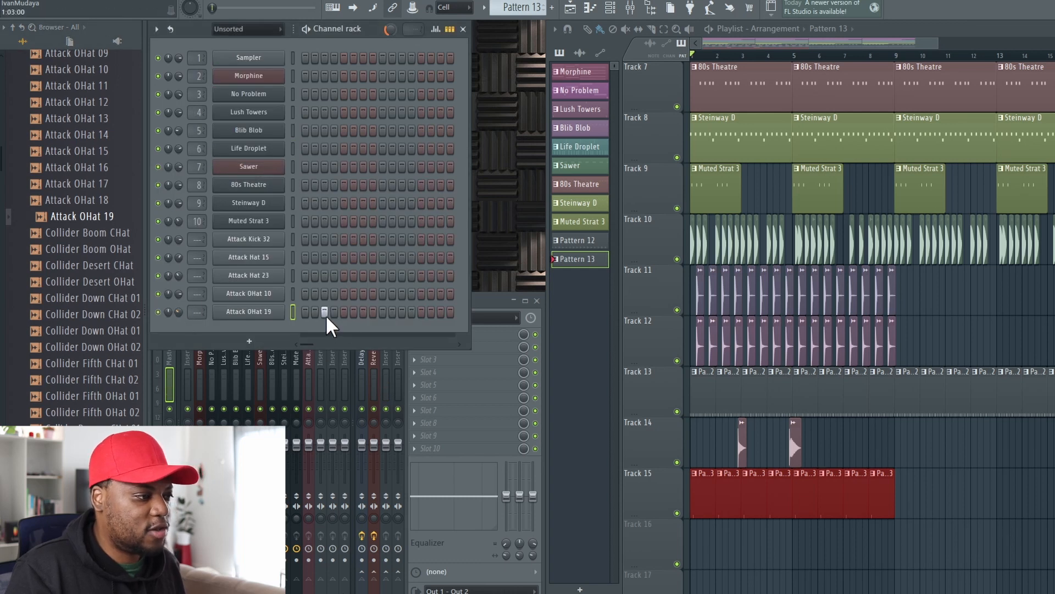
Step: Add hits on steps 7 and 15 for Attack OHat 19 and set its channel volume to 36% during playback
{"action": "left_click", "coordinate": [441, 312]}
{"action": "key", "text": "space"}
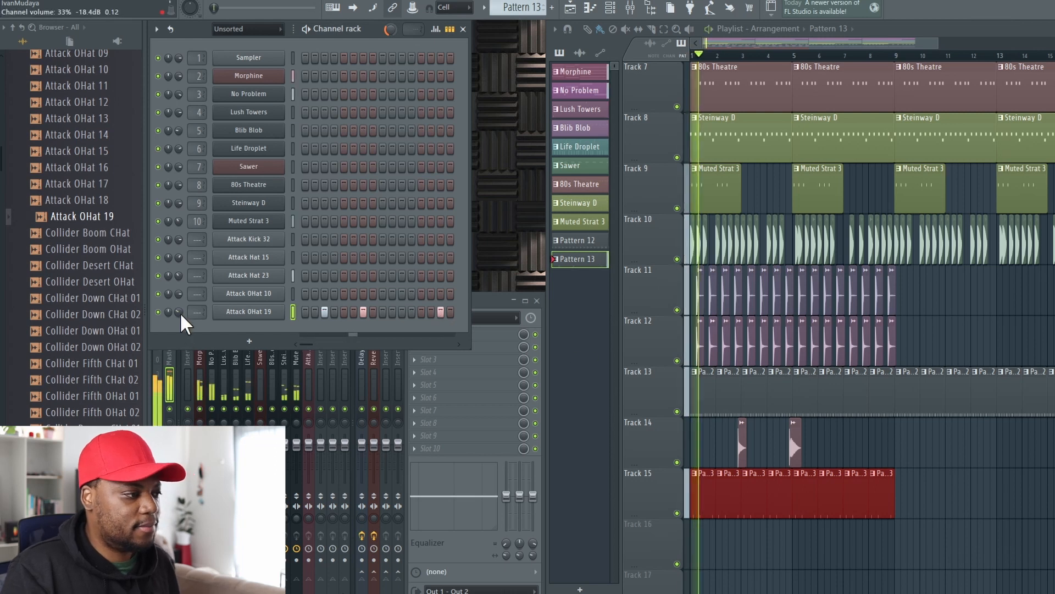
{"action": "mouse_move", "coordinate": [169, 312]}
{"action": "left_mouse_down"}
{"action": "mouse_move", "coordinate": [169, 324]}
{"action": "mouse_move", "coordinate": [179, 310]}
{"action": "left_mouse_up"}
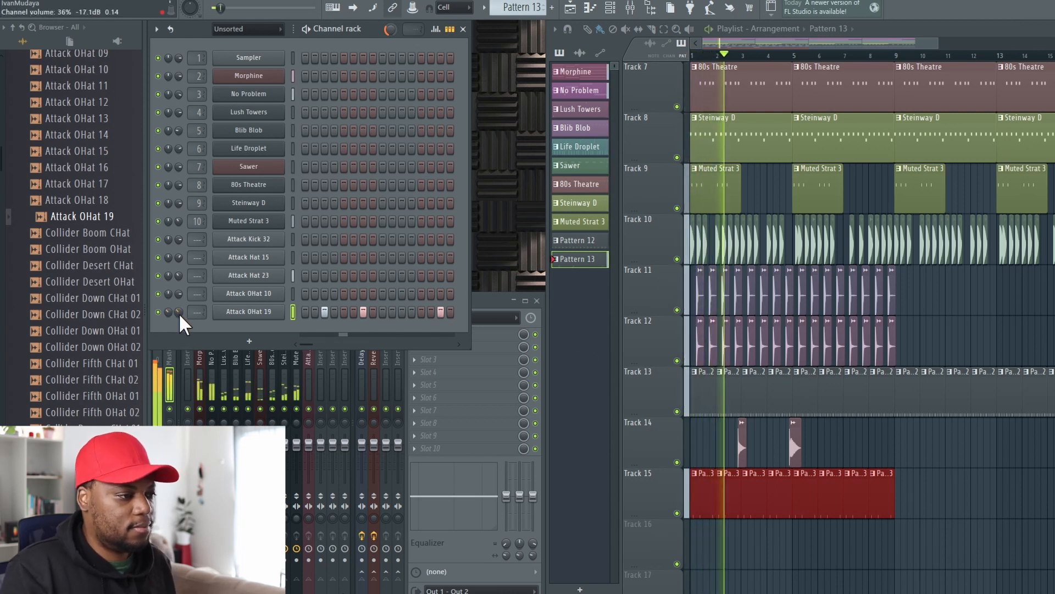
Step: Continue Pattern 13 along Track 15 from bar 9 through bar 16
{"action": "left_click", "coordinate": [910, 496]}
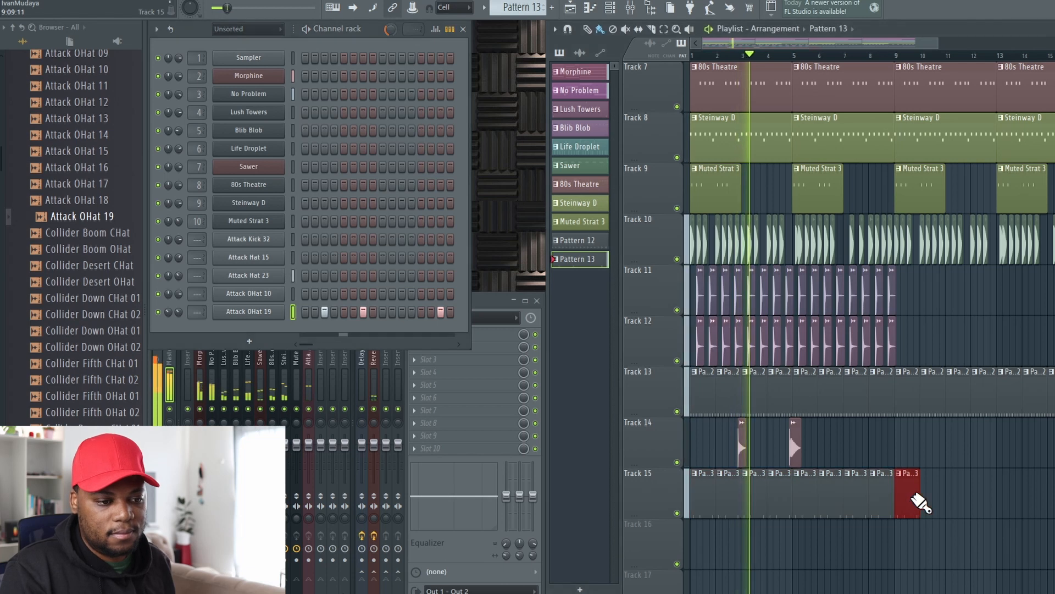
{"action": "left_click_drag", "start_coordinate": [919, 502], "coordinate": [1048, 497]}
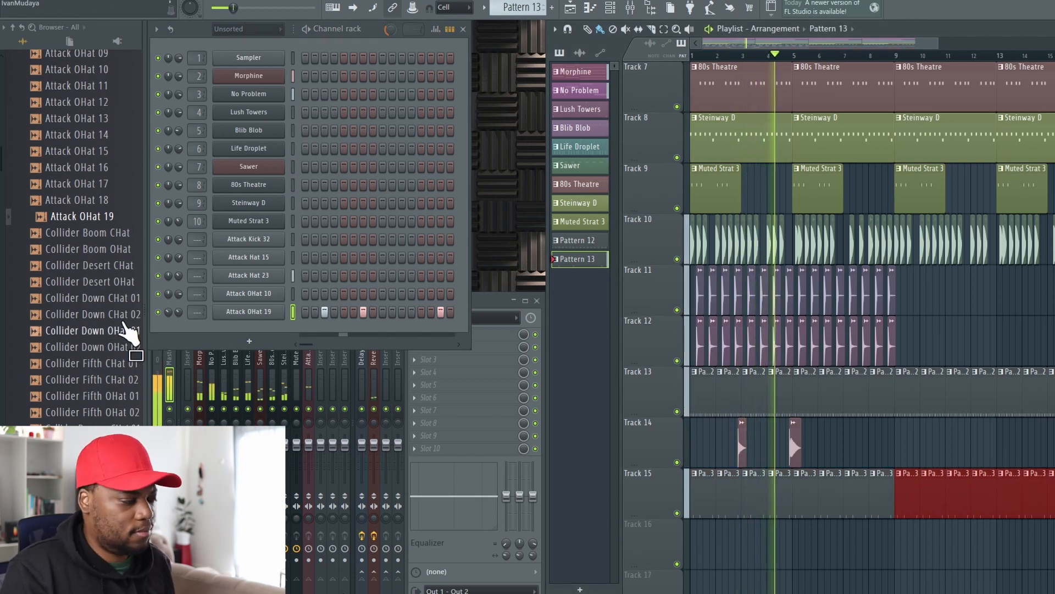
Step: Find HouseGen Crash 01 among the ModeAudio cymbals, enlarge the Playlist and place the crash at bar 1 on Track 16
{"action": "scroll", "coordinate": [125, 332], "scroll_direction": "up", "scroll_amount": 20}
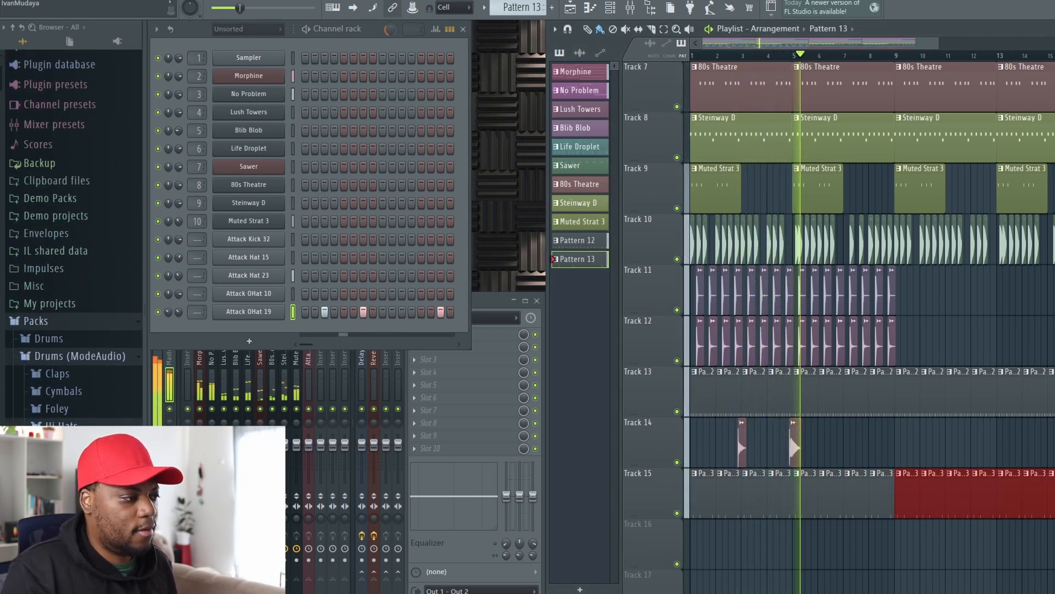
{"action": "left_click", "coordinate": [65, 391]}
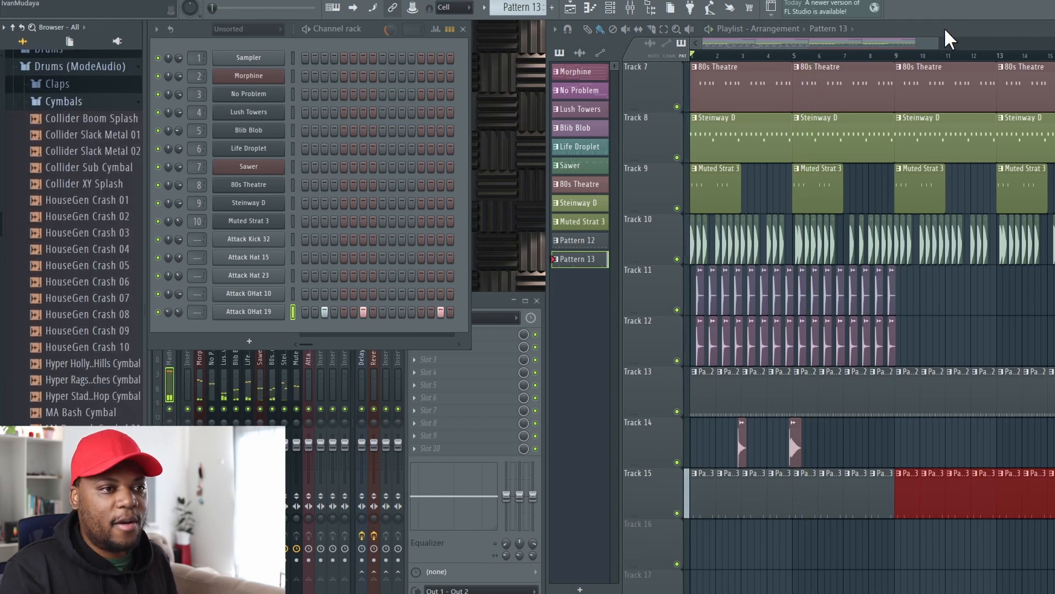
{"action": "double_click", "coordinate": [945, 30]}
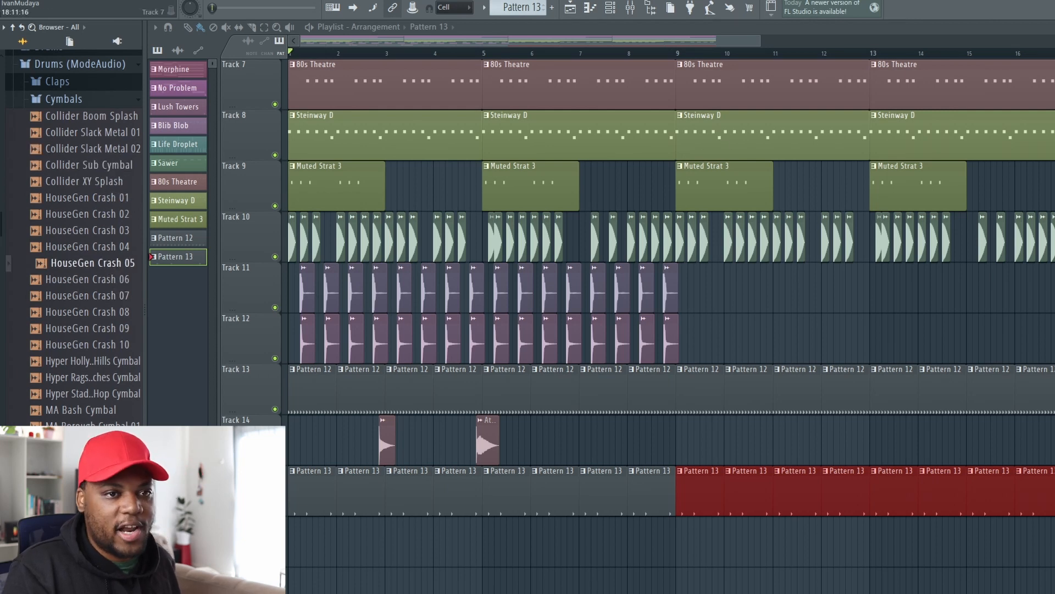
{"action": "scroll", "coordinate": [247, 306], "scroll_direction": "down", "scroll_amount": 4}
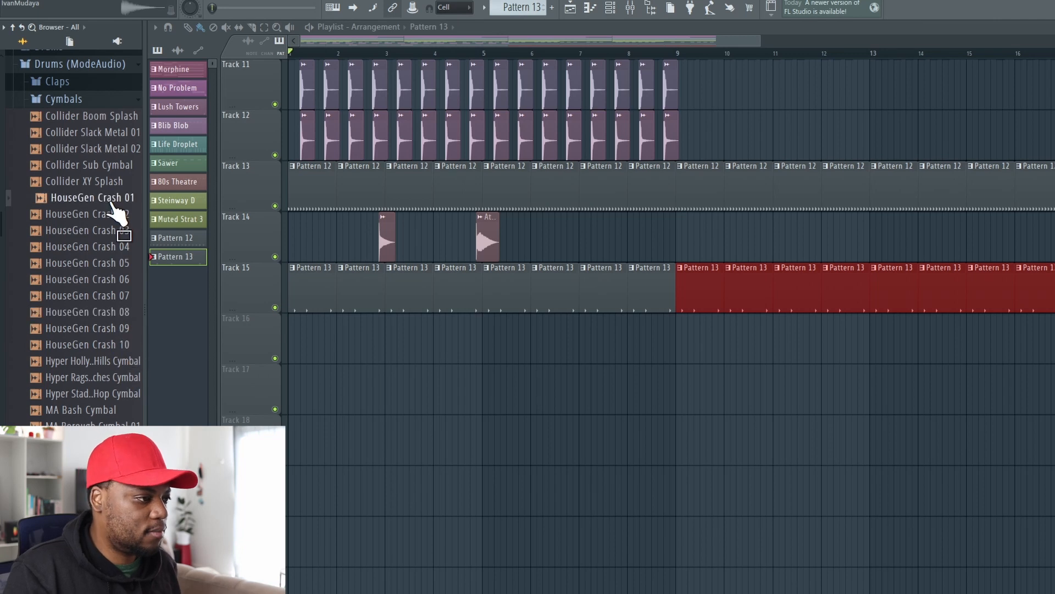
{"action": "left_click_drag", "start_coordinate": [311, 337], "coordinate": [301, 338]}
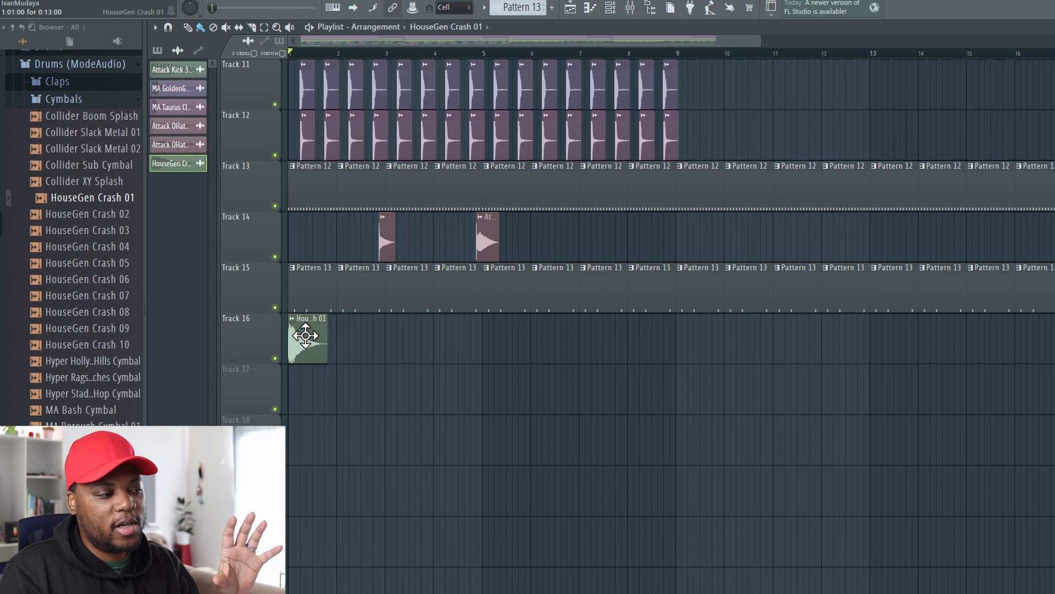
Step: Check the sample settings of the HouseGen Crash 01 clip during playback, with their window moved clear of the clip
{"action": "double_click", "coordinate": [305, 335]}
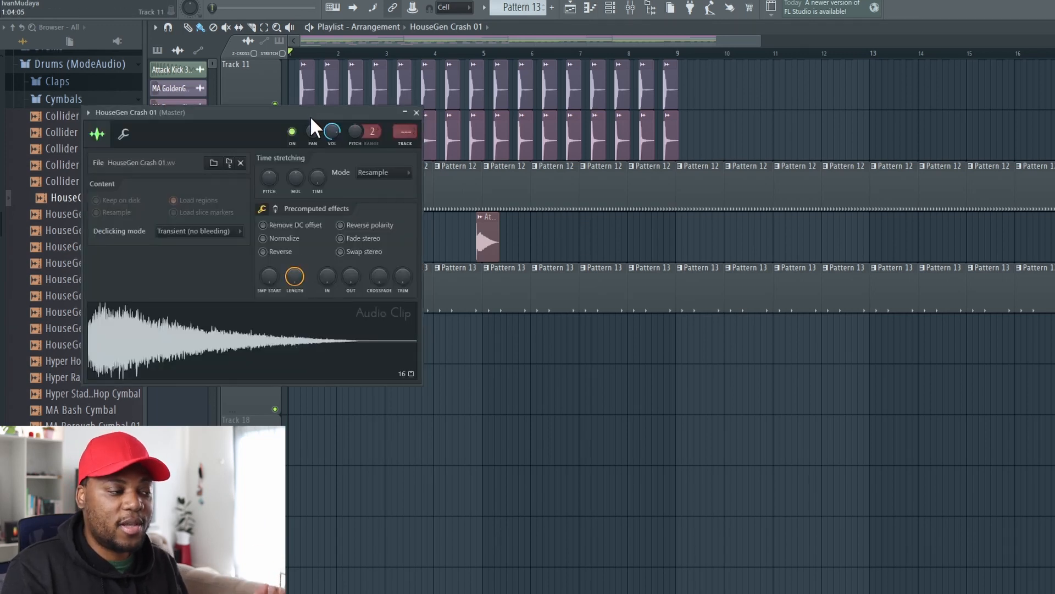
{"action": "left_click_drag", "start_coordinate": [310, 115], "coordinate": [652, 187]}
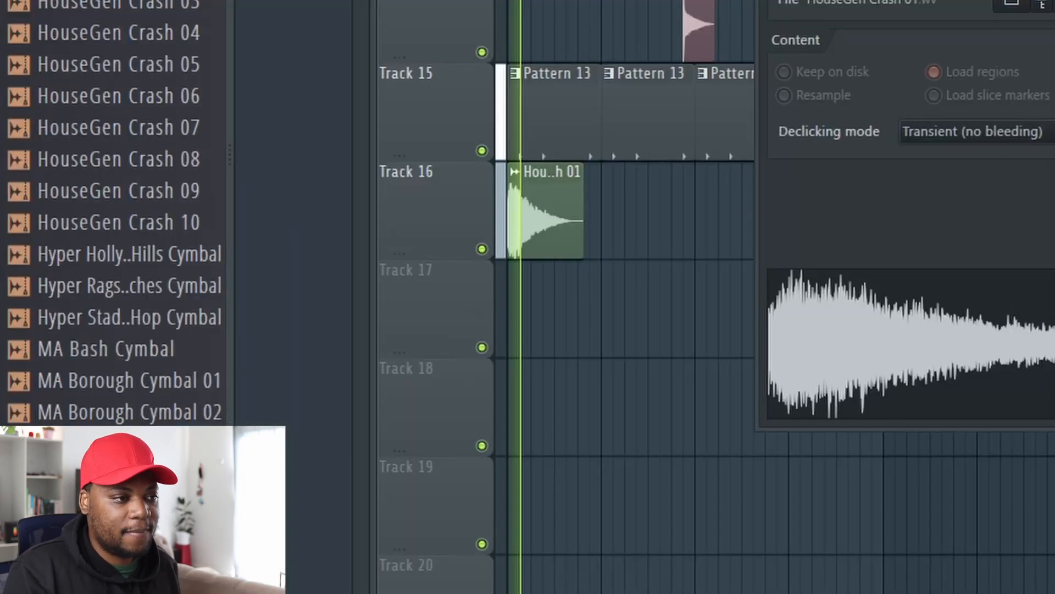
{"action": "key", "text": "Escape"}
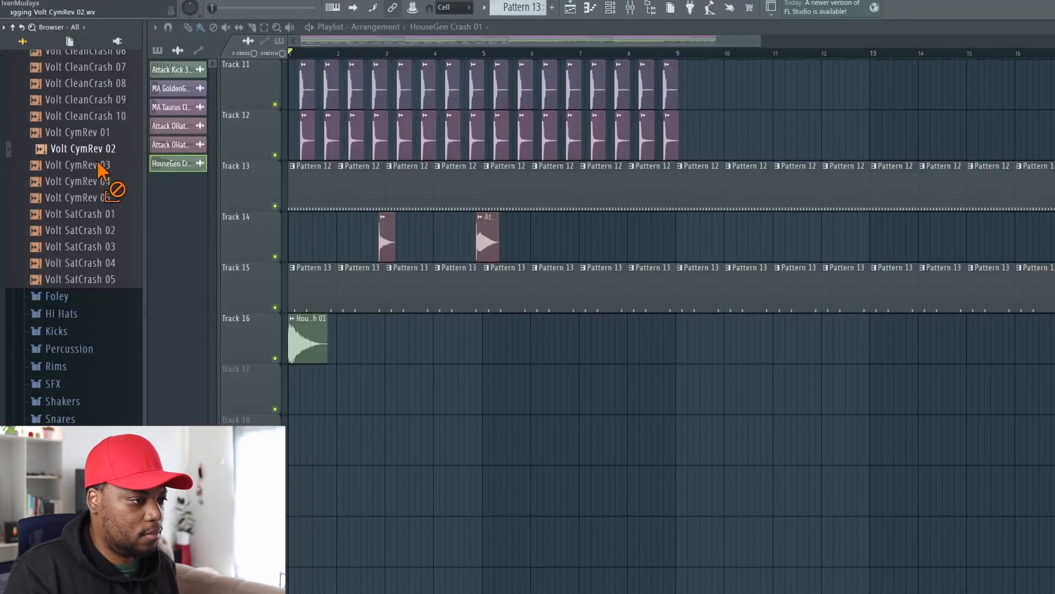
Step: Place Volt CymRev 02 on Track 16 so its swell peaks at bar 5, and lower its volume in the sample settings
{"action": "left_click_drag", "start_coordinate": [101, 171], "coordinate": [573, 353]}
{"action": "scroll", "coordinate": [474, 65], "scroll_direction": "up", "scroll_amount": 3}
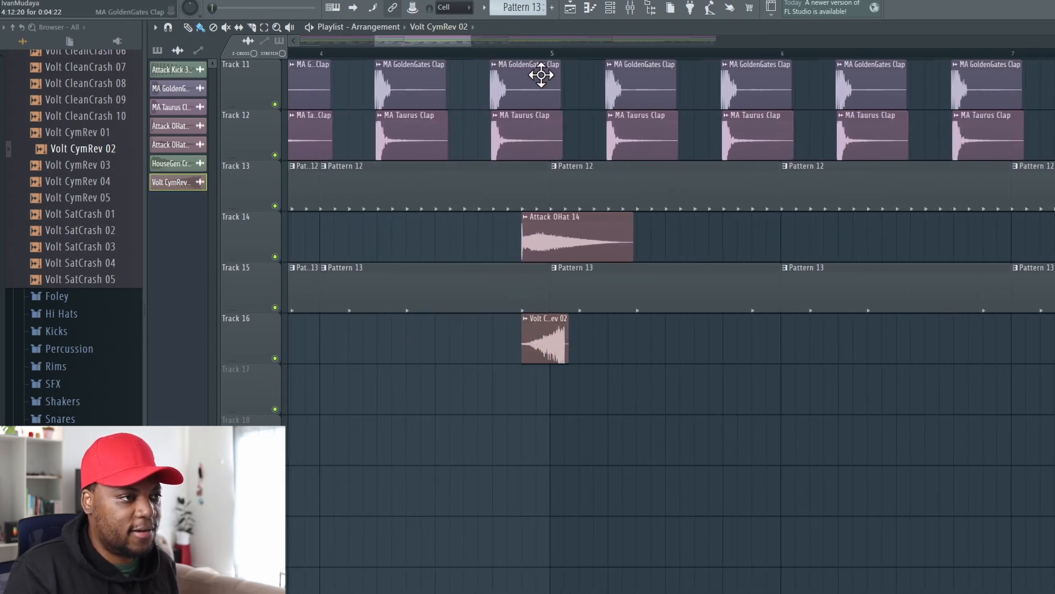
{"action": "scroll", "coordinate": [527, 271], "scroll_direction": "up", "scroll_amount": 4}
{"action": "double_click", "coordinate": [541, 336]}
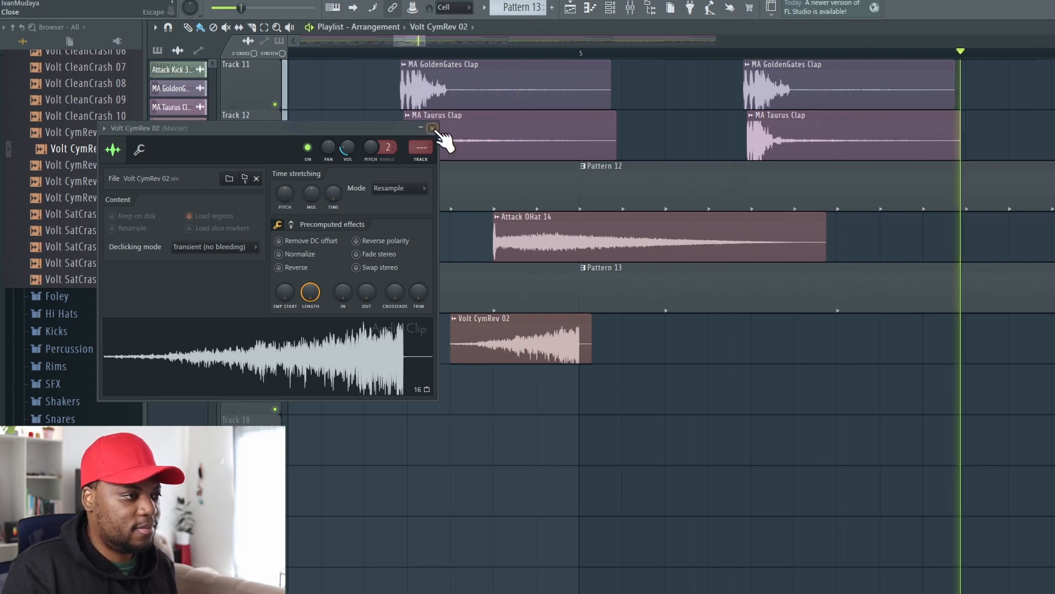
{"action": "left_click", "coordinate": [433, 128]}
Step: Play back the passage around the reverse cymbal leading into bar 5
{"action": "scroll", "coordinate": [426, 39], "scroll_direction": "down", "scroll_amount": 8}
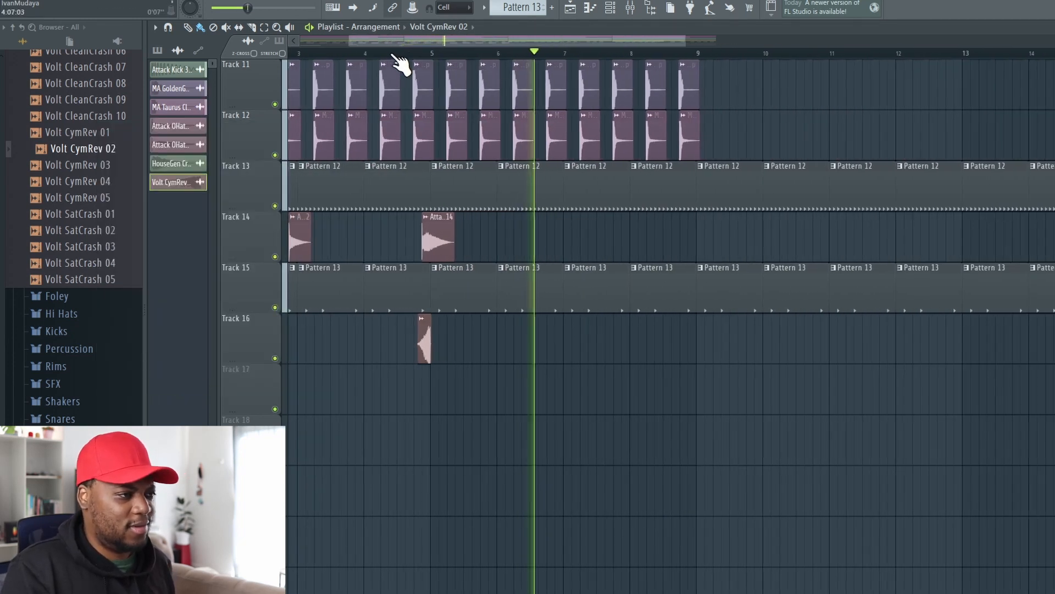
{"action": "scroll", "coordinate": [415, 52], "scroll_direction": "up", "scroll_amount": 4}
{"action": "mouse_move", "coordinate": [405, 47]}
{"action": "left_mouse_down"}
{"action": "mouse_move", "coordinate": [450, 44]}
{"action": "mouse_move", "coordinate": [386, 42]}
{"action": "left_mouse_up"}
{"action": "key", "text": "space"}
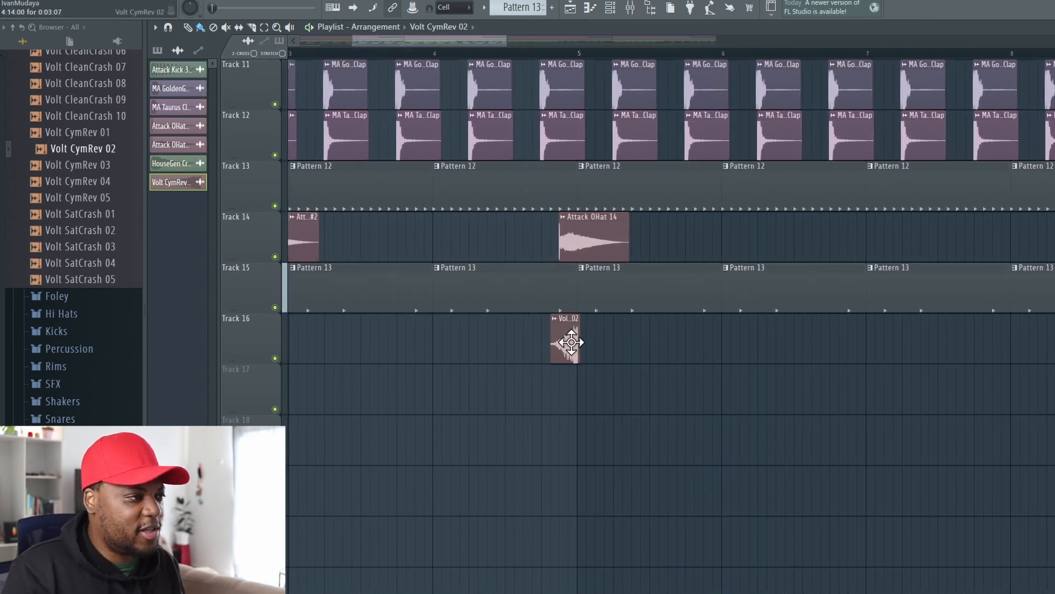
Step: Route Volt CymRev 02 to mixer track 12 and set its send to the Reverb track to 55%
{"action": "double_click", "coordinate": [571, 342]}
{"action": "key", "text": "ctrl+l"}
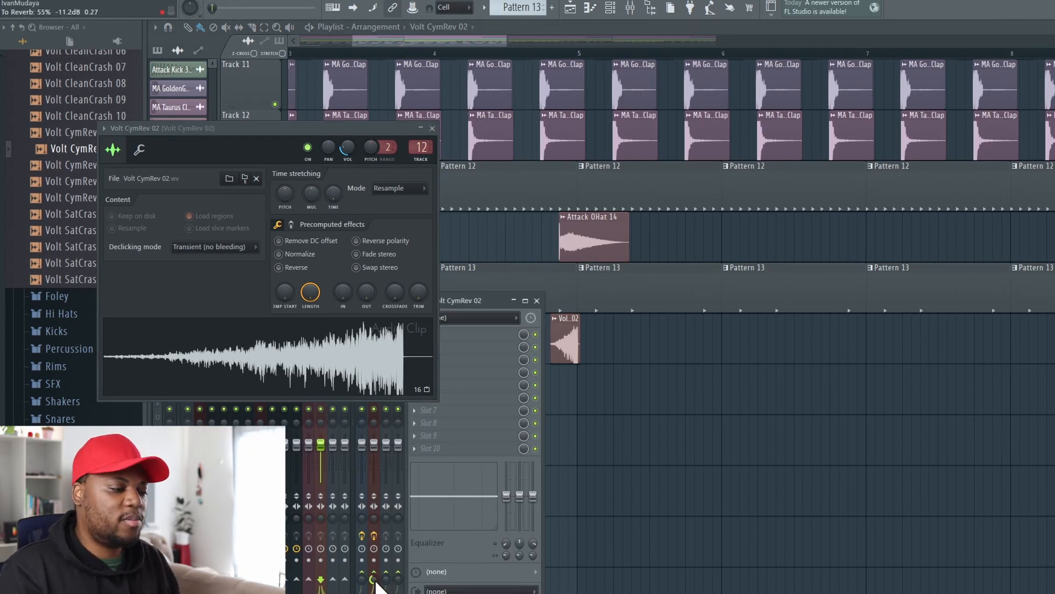
{"action": "left_click", "coordinate": [432, 128]}
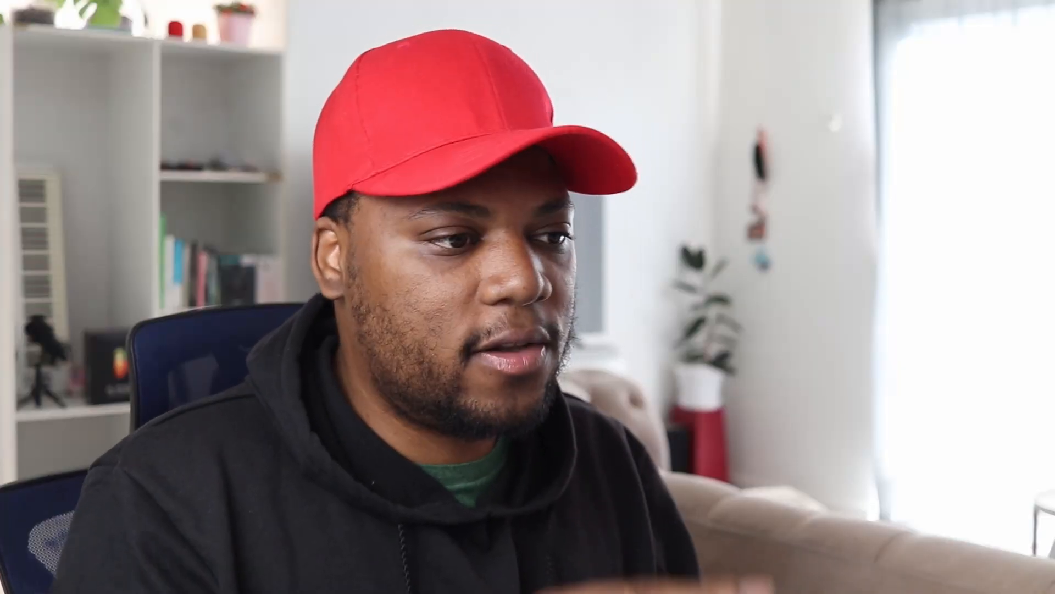
Step: Find MA Bottles Strike 01 among the Foley samples and place it half a beat before bar 2 on Track 16
{"action": "scroll", "coordinate": [64, 306], "scroll_direction": "down", "scroll_amount": 1}
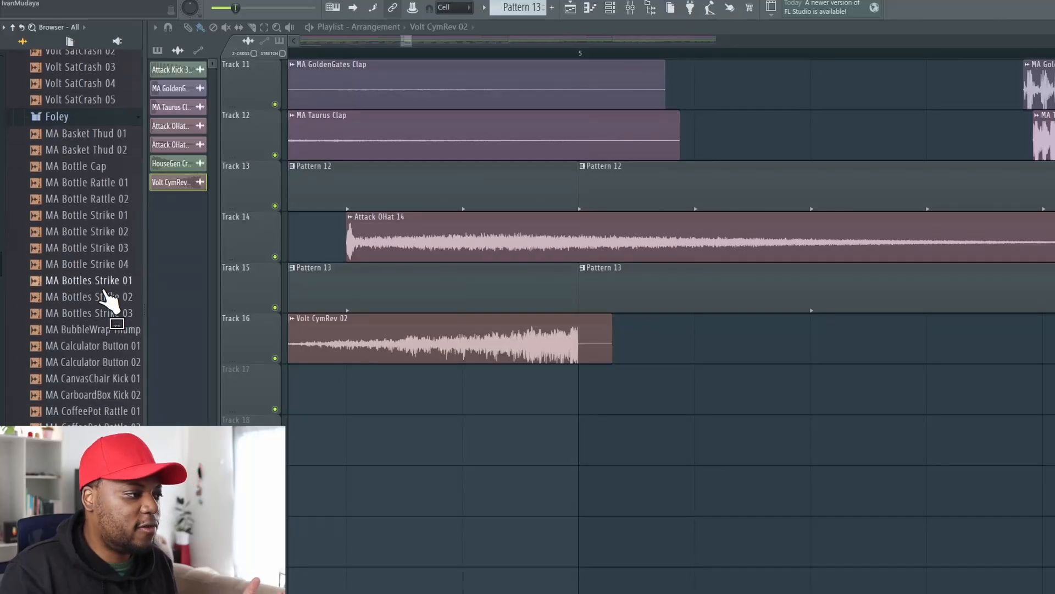
{"action": "scroll", "coordinate": [565, 49], "scroll_direction": "down", "scroll_amount": 7}
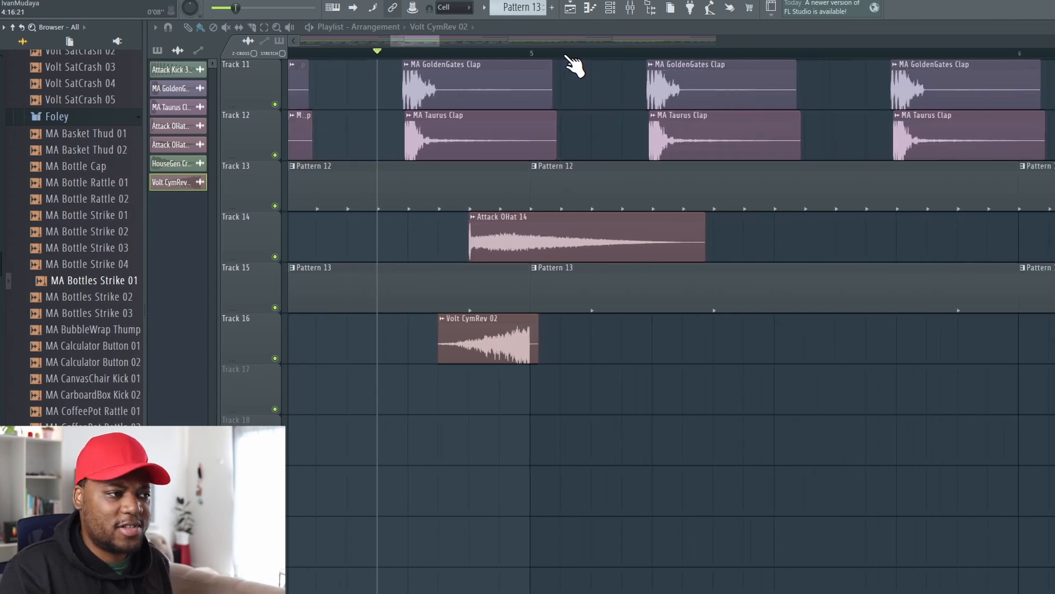
{"action": "left_click_drag", "start_coordinate": [373, 42], "coordinate": [366, 42]}
{"action": "scroll", "coordinate": [364, 38], "scroll_direction": "down", "scroll_amount": 6}
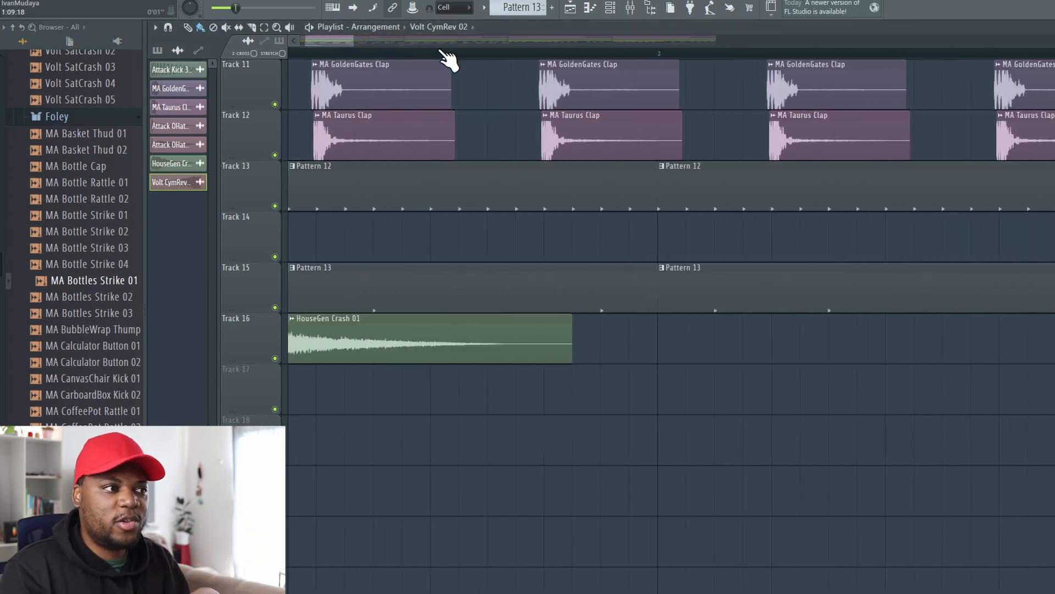
{"action": "scroll", "coordinate": [388, 40], "scroll_direction": "down", "scroll_amount": 2}
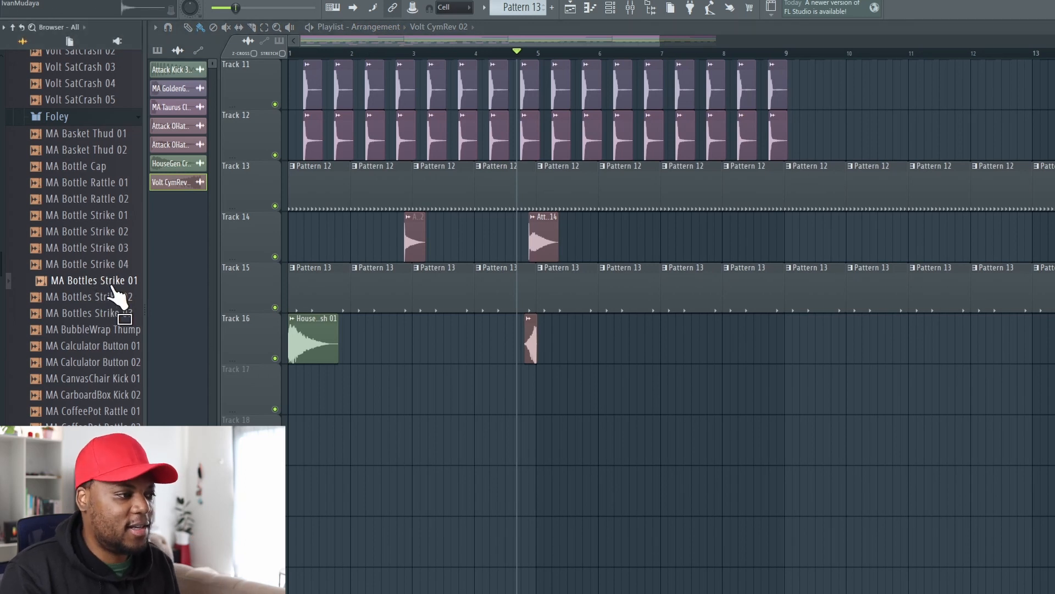
{"action": "left_click_drag", "start_coordinate": [348, 339], "coordinate": [348, 338]}
{"action": "scroll", "coordinate": [329, 41], "scroll_direction": "up", "scroll_amount": 4}
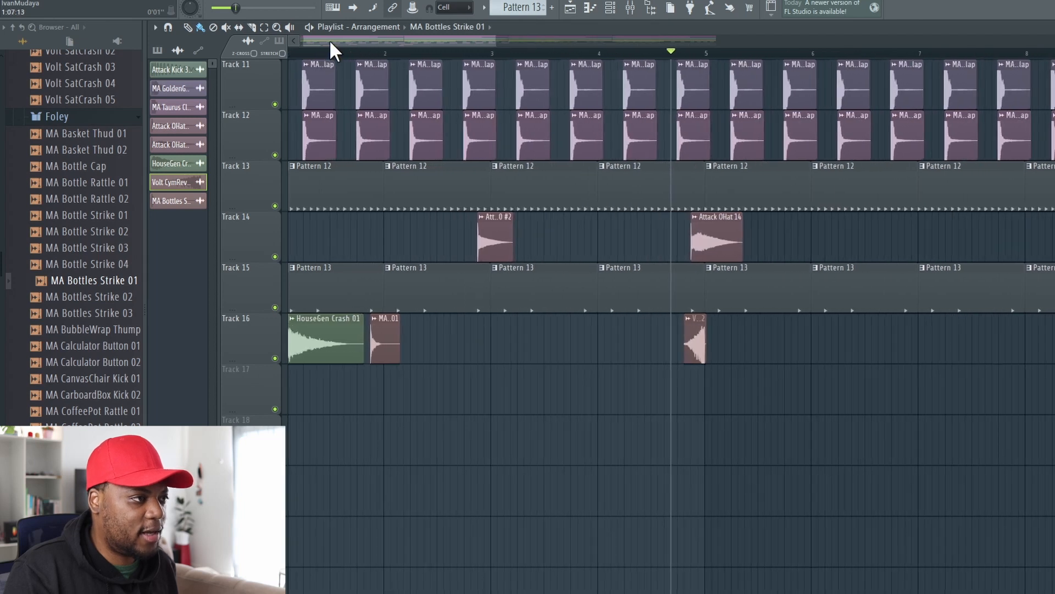
Step: Play the arrangement from the start and lower the volume of MA Bottles Strike 01 in its sample settings
{"action": "key", "text": "space"}
{"action": "scroll", "coordinate": [354, 40], "scroll_direction": "up", "scroll_amount": 3}
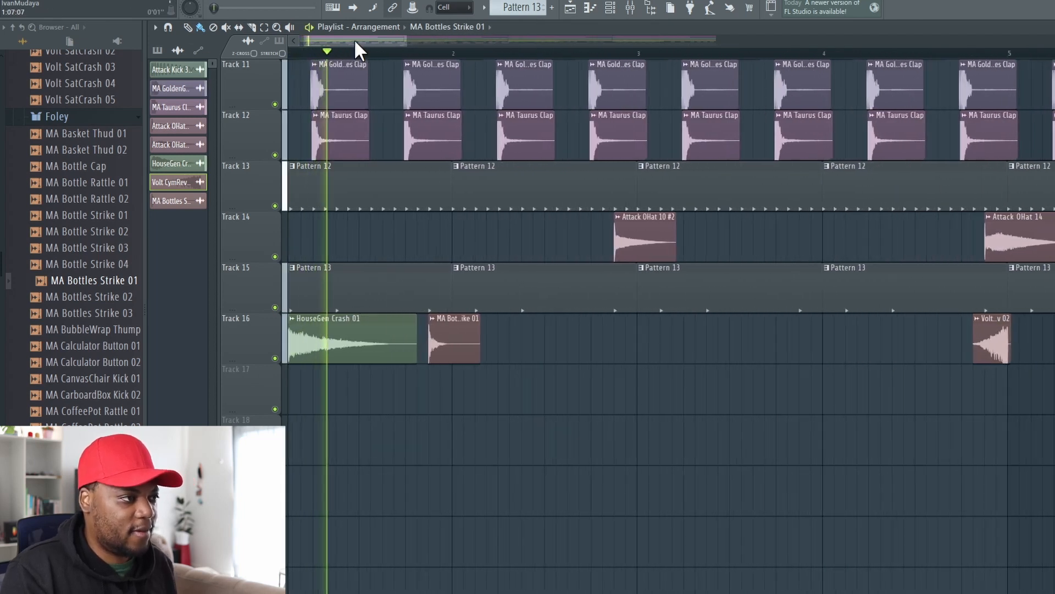
{"action": "double_click", "coordinate": [498, 341]}
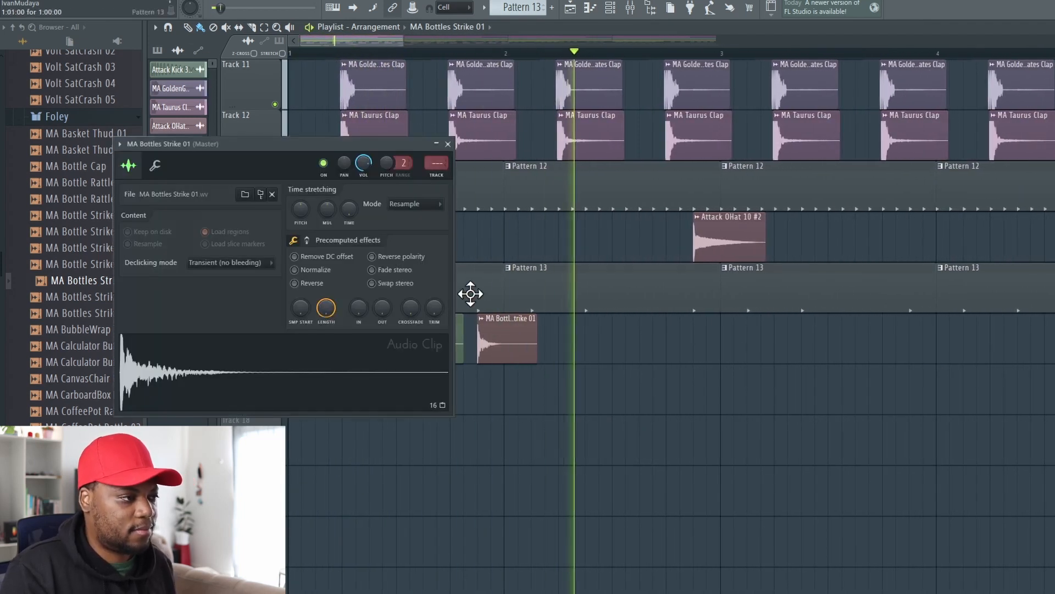
Step: Add MA Bottles Strike 01 one beat before bar 3 on Track 16 and half a beat before bar 3 on Track 17
{"action": "left_click", "coordinate": [673, 347]}
{"action": "left_click", "coordinate": [700, 379]}
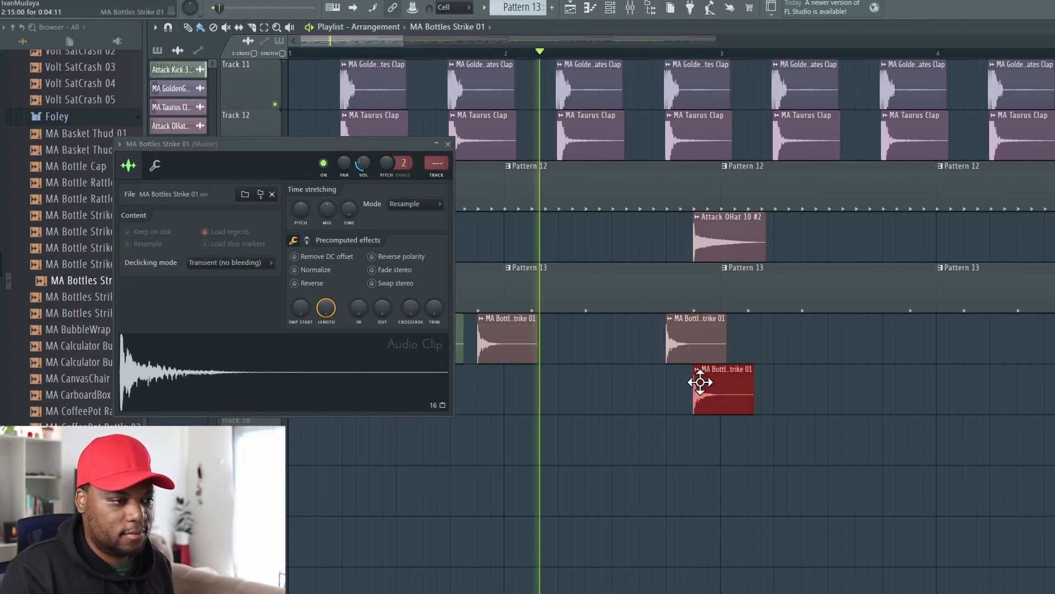
{"action": "left_click", "coordinate": [448, 144]}
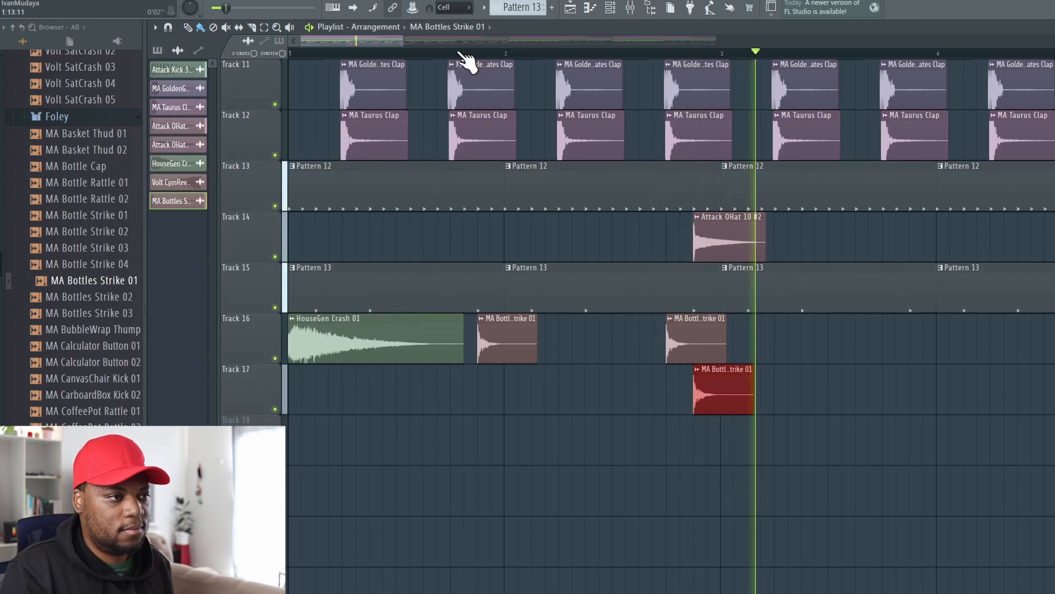
Step: Add MA Bottles Strike 01 to Track 17 half a beat before bars 4 and 6 and just over a beat before bar 5
{"action": "scroll", "coordinate": [469, 57], "scroll_direction": "down", "scroll_amount": 3}
{"action": "left_click", "coordinate": [613, 395]}
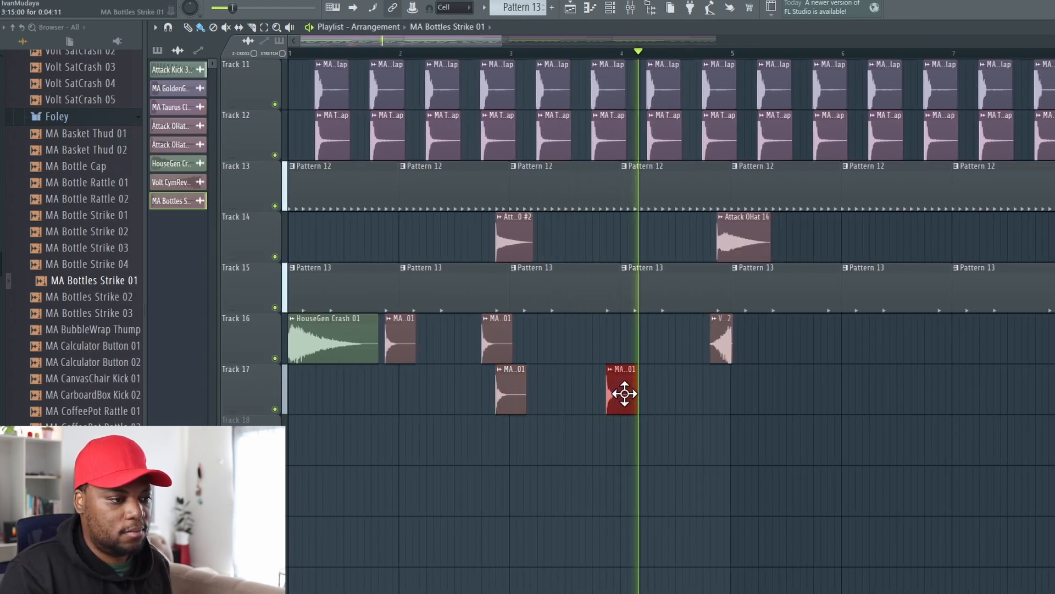
{"action": "left_click", "coordinate": [696, 394]}
{"action": "left_click_drag", "start_coordinate": [696, 393], "coordinate": [712, 391]}
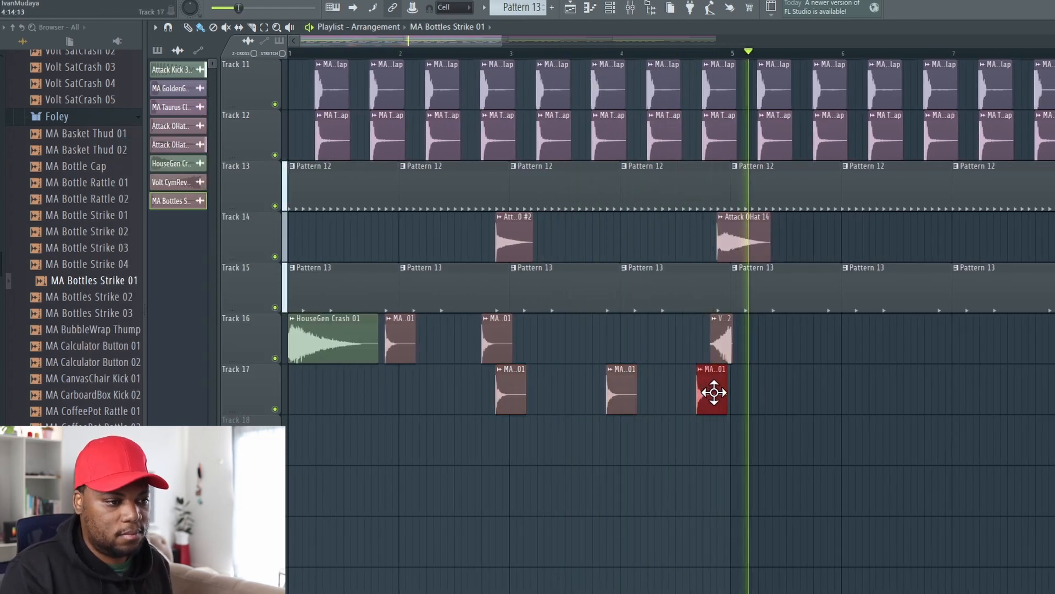
{"action": "left_click", "coordinate": [831, 385]}
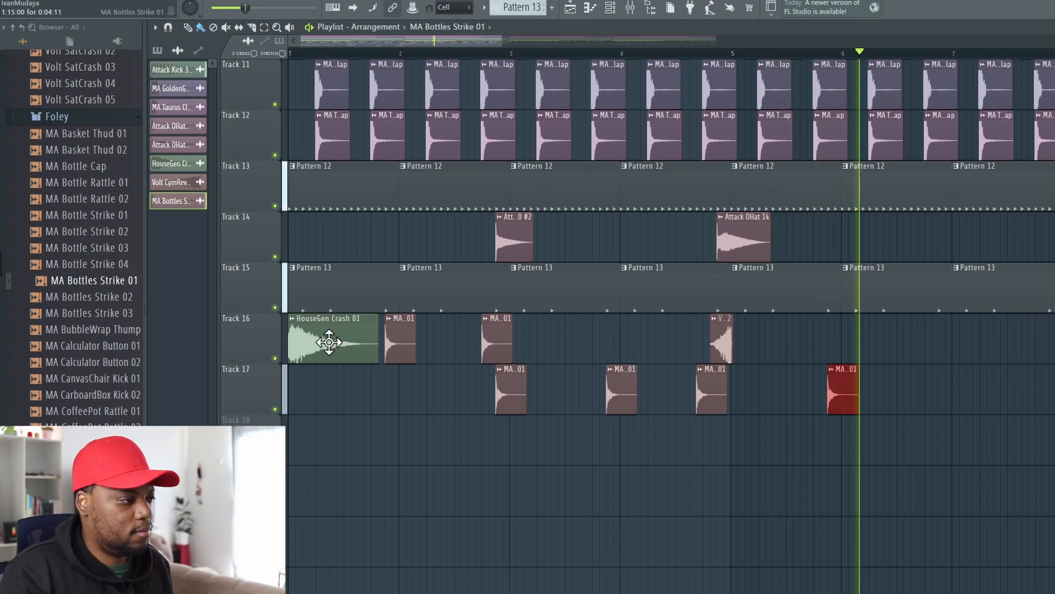
Step: Audition further Foley samples and place MA CarboardBox Kick 02 one and a half beats into bar 1 on Track 17
{"action": "left_click_drag", "start_coordinate": [84, 346], "coordinate": [91, 374]}
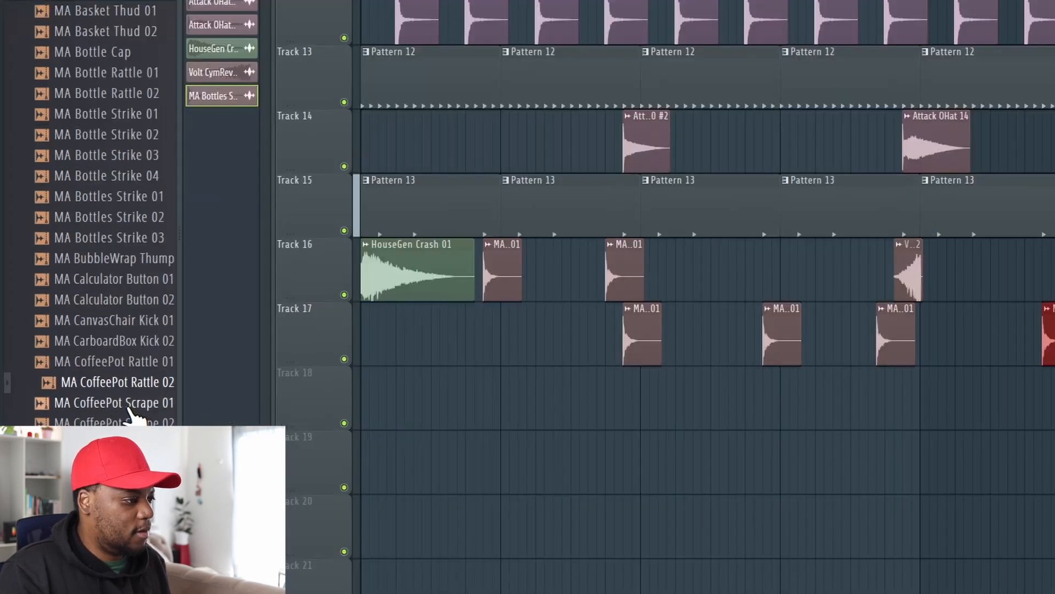
{"action": "left_click_drag", "start_coordinate": [140, 346], "coordinate": [418, 335]}
{"action": "scroll", "coordinate": [417, 335], "scroll_direction": "up", "scroll_amount": 5}
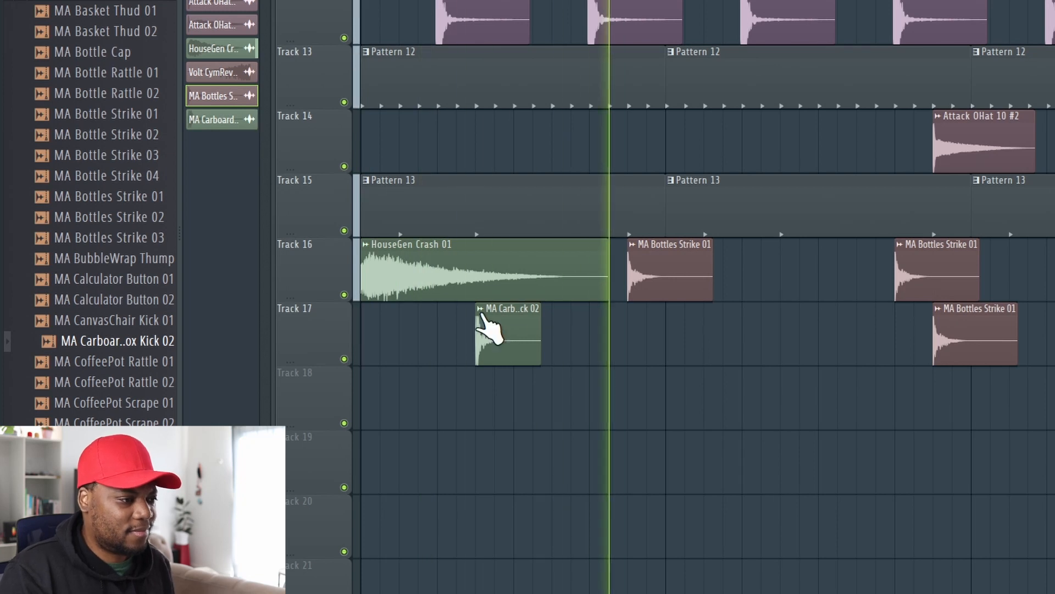
Step: Add a second MA CarboardBox Kick 02 late in bar 2 on Track 17 and open its sample settings
{"action": "left_click", "coordinate": [809, 345]}
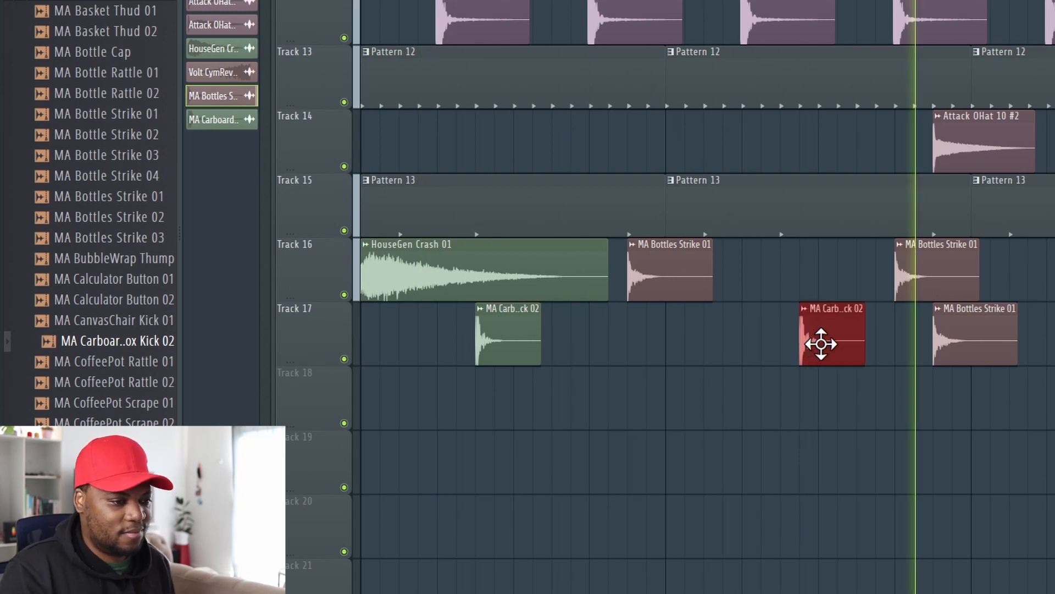
{"action": "double_click", "coordinate": [817, 341]}
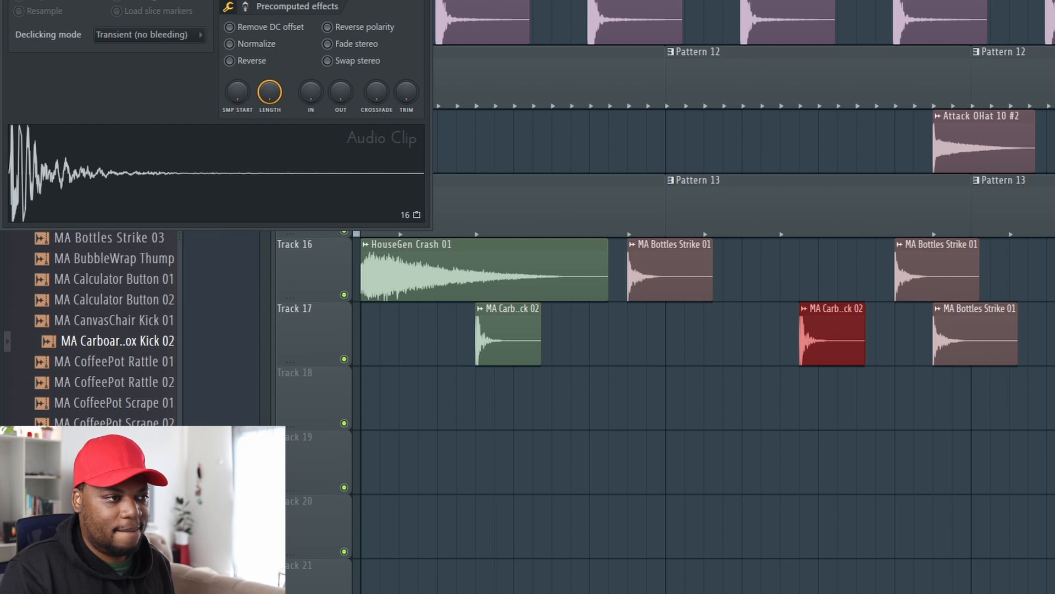
{"action": "scroll", "coordinate": [837, 99], "scroll_direction": "down", "scroll_amount": 3}
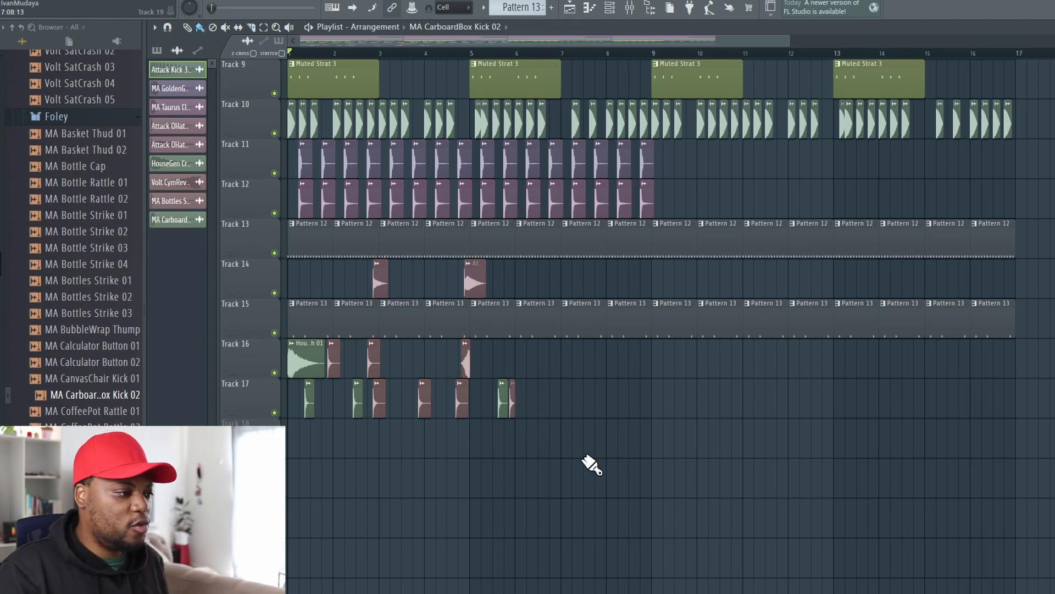
Step: Duplicate the five-bar cymbal and foley phrase on Tracks 16–17 so that copies start at bars 6, 11 and 16
{"action": "left_click_drag", "start_coordinate": [583, 460], "coordinate": [302, 358]}
{"action": "left_click_drag", "start_coordinate": [681, 512], "coordinate": [283, 481]}
{"action": "left_click_drag", "start_coordinate": [625, 496], "coordinate": [557, 373]}
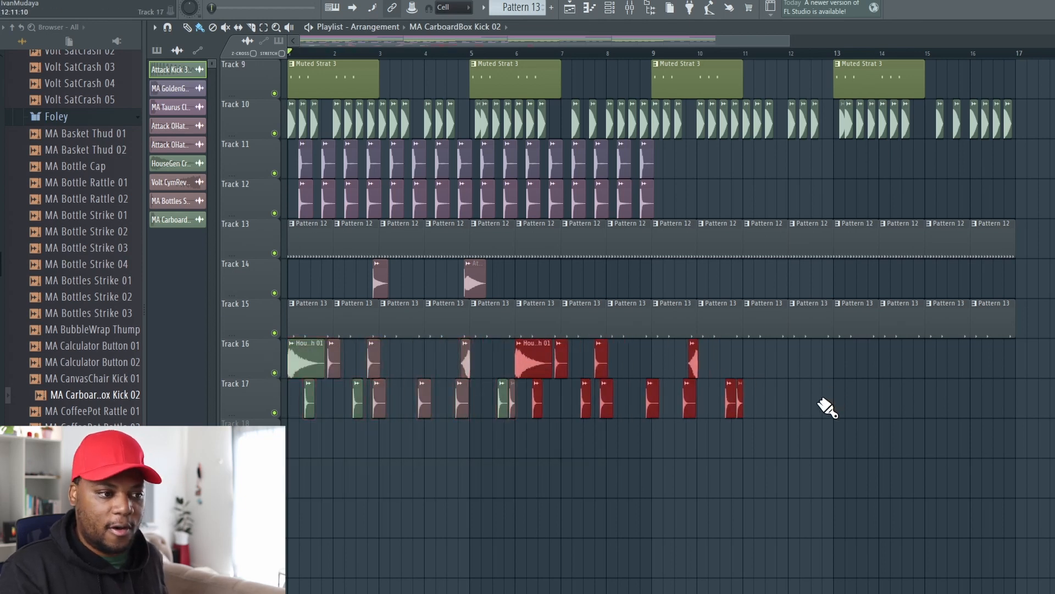
{"action": "left_click_drag", "start_coordinate": [772, 495], "coordinate": [768, 363]}
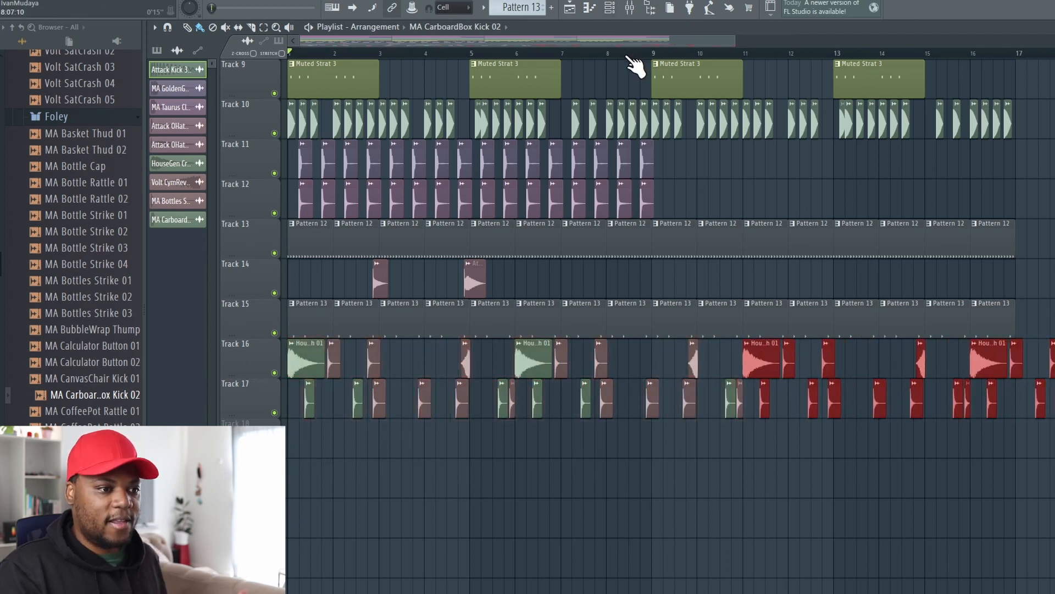
Step: Duplicate the eight-bar run of clips on Tracks 11–12 to continue from bar 9 to bar 17
{"action": "scroll", "coordinate": [633, 64], "scroll_direction": "down", "scroll_amount": 3}
{"action": "left_click_drag", "start_coordinate": [533, 214], "coordinate": [276, 161]}
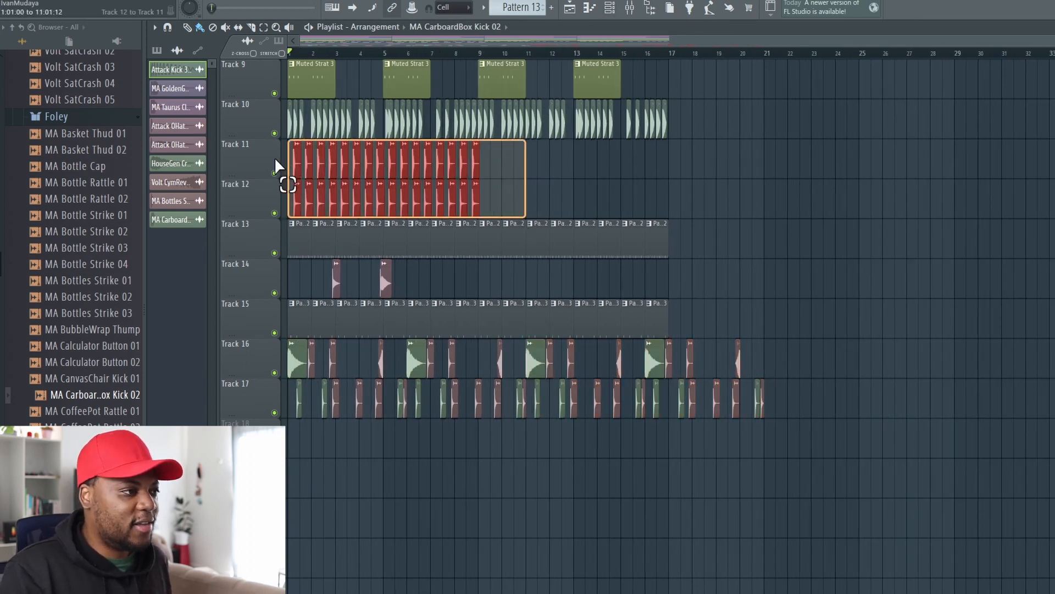
{"action": "scroll", "coordinate": [307, 52], "scroll_direction": "up", "scroll_amount": 3}
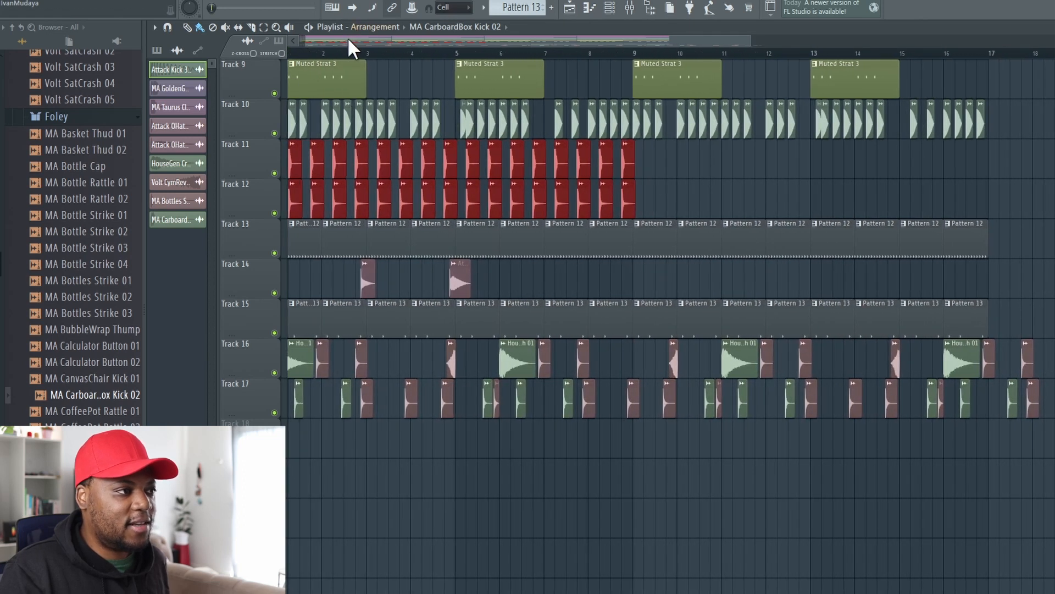
{"action": "left_click_drag", "start_coordinate": [306, 162], "coordinate": [665, 172]}
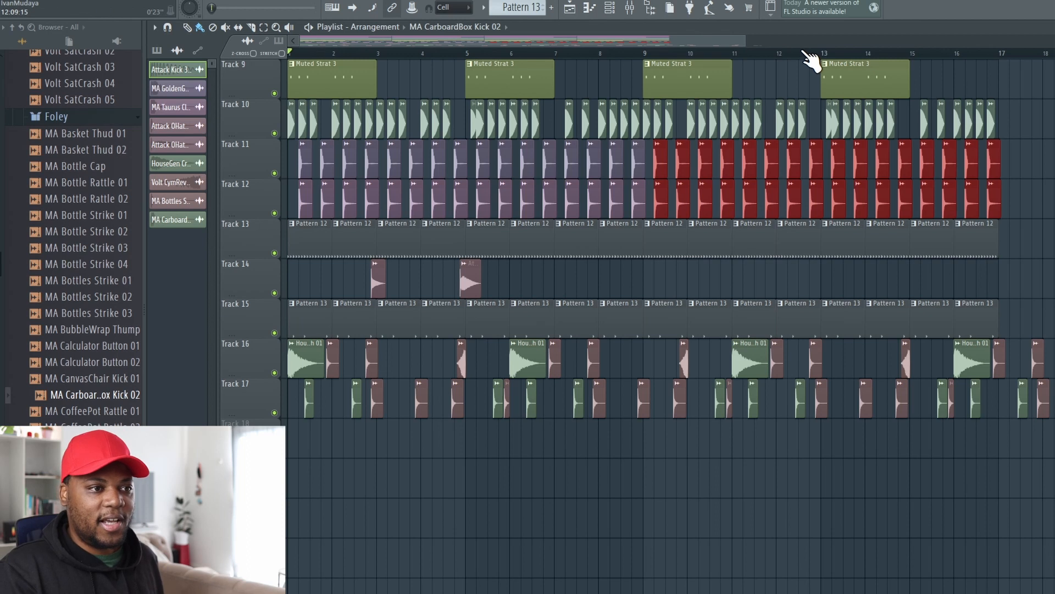
Step: Delete the foley percussion clips on Tracks 16–17 that extend past bar 17
{"action": "scroll", "coordinate": [811, 57], "scroll_direction": "down", "scroll_amount": 3}
{"action": "mouse_move", "coordinate": [876, 482]}
{"action": "left_mouse_down"}
{"action": "mouse_move", "coordinate": [740, 332]}
{"action": "mouse_move", "coordinate": [749, 327]}
{"action": "left_mouse_up"}
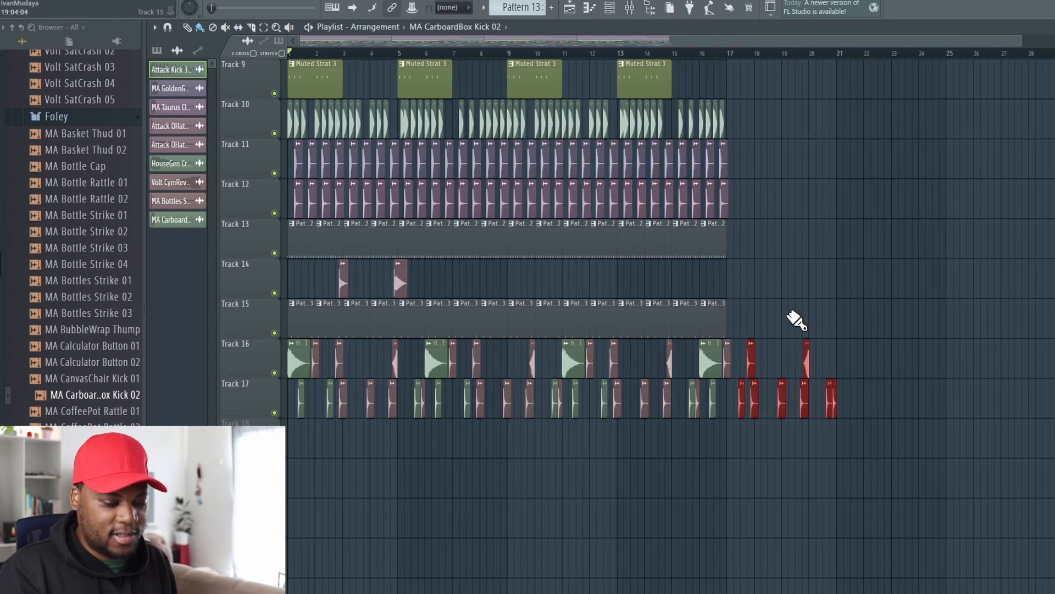
{"action": "key", "text": "Delete"}
Step: Play back the full arrangement and remove the HouseGen crash clips at bars 11 and 6 on Track 16
{"action": "key", "text": "space"}
{"action": "scroll", "coordinate": [772, 332], "scroll_direction": "up", "scroll_amount": 3}
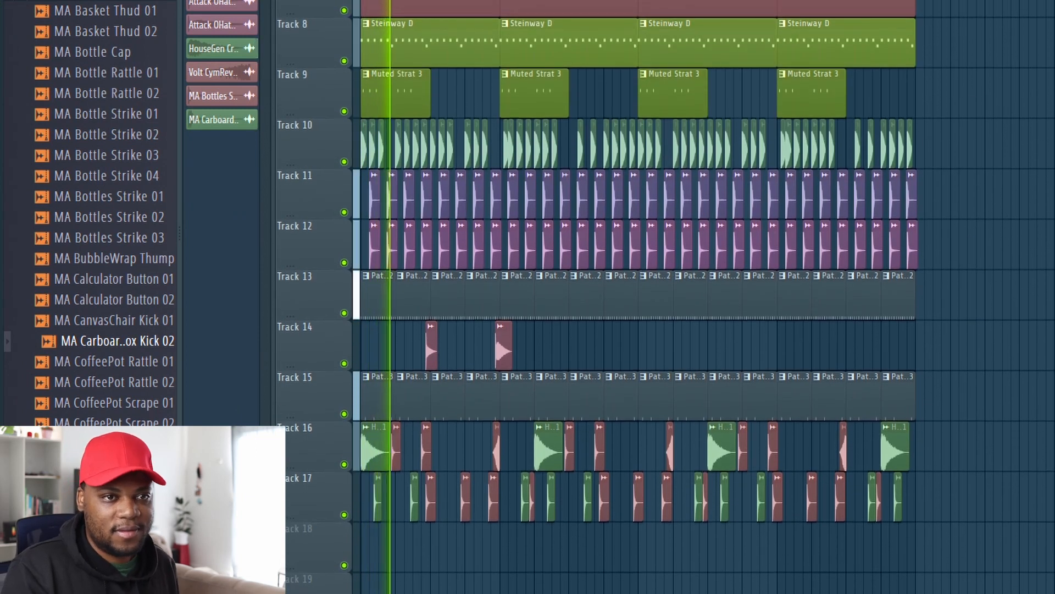
{"action": "scroll", "coordinate": [637, 296], "scroll_direction": "down", "scroll_amount": 2}
{"action": "scroll", "coordinate": [638, 297], "scroll_direction": "up", "scroll_amount": 5}
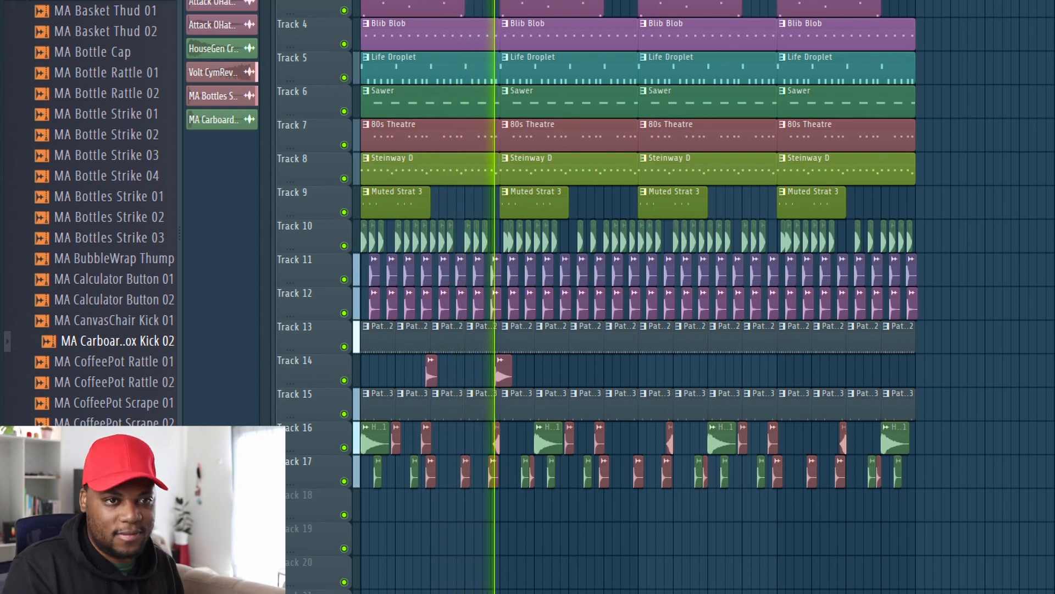
{"action": "scroll", "coordinate": [558, 424], "scroll_direction": "up", "scroll_amount": 1}
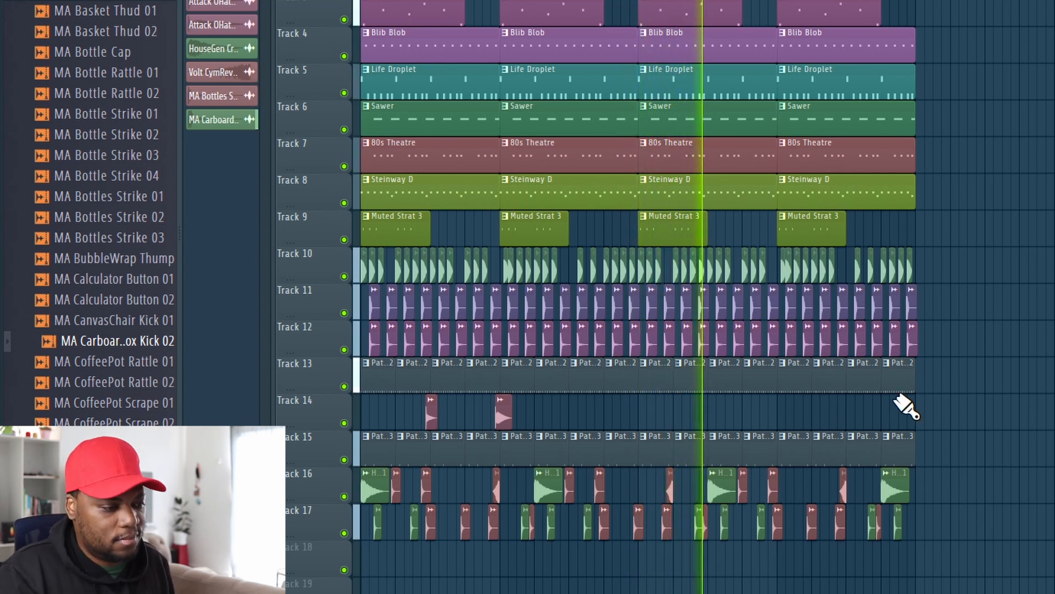
{"action": "right_click", "coordinate": [714, 488]}
{"action": "right_click", "coordinate": [545, 487]}
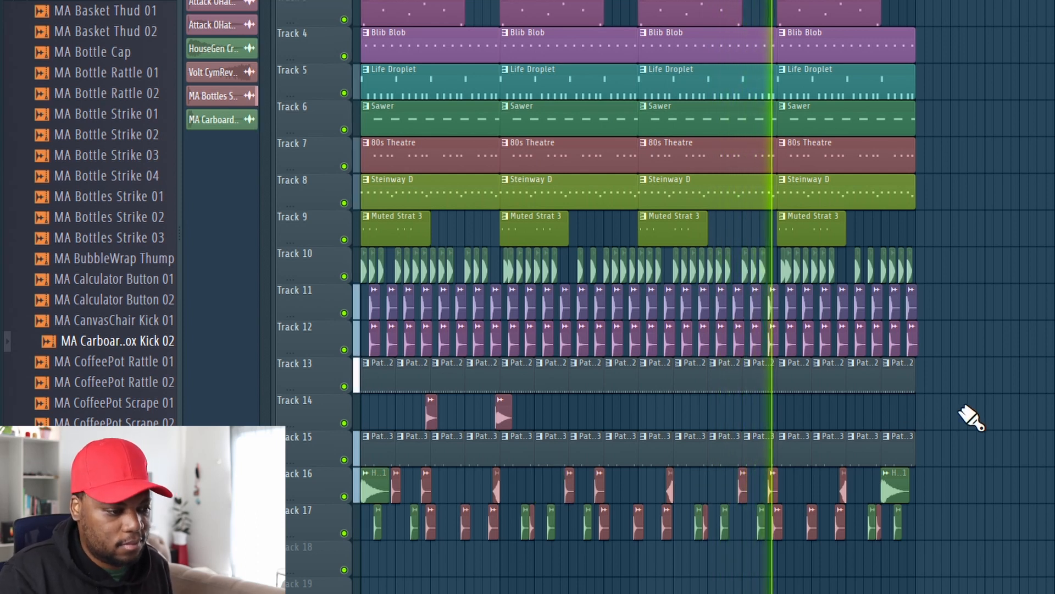